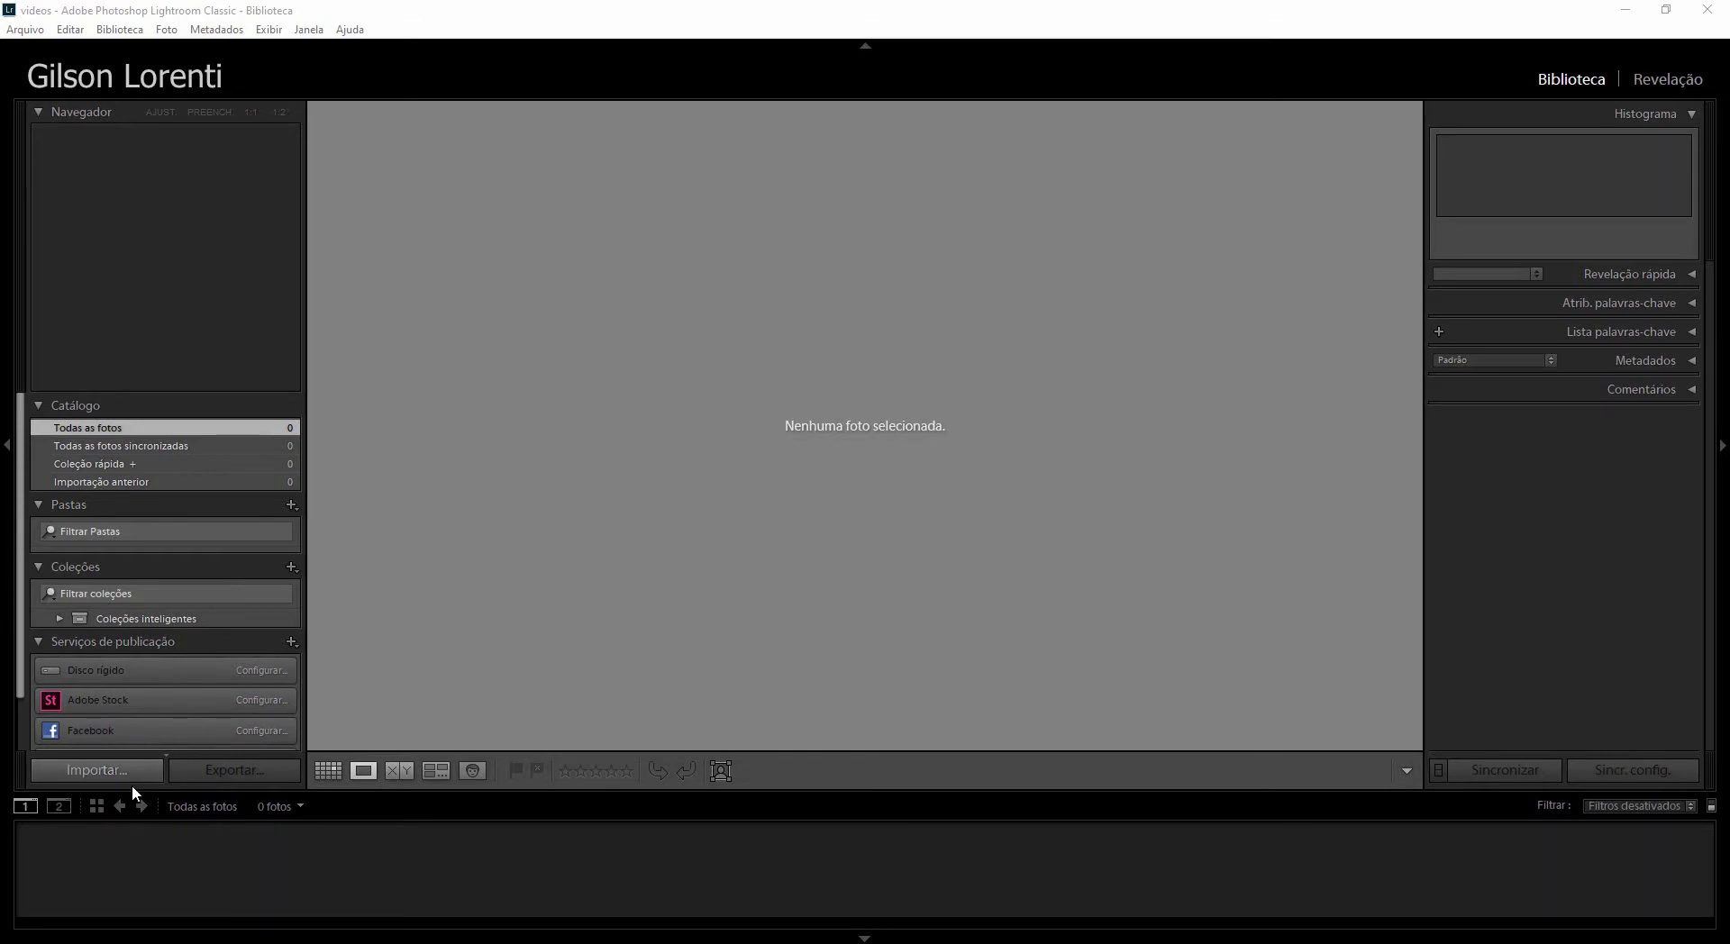
- Start importing photos and video into the catalog
left_click(26, 30)
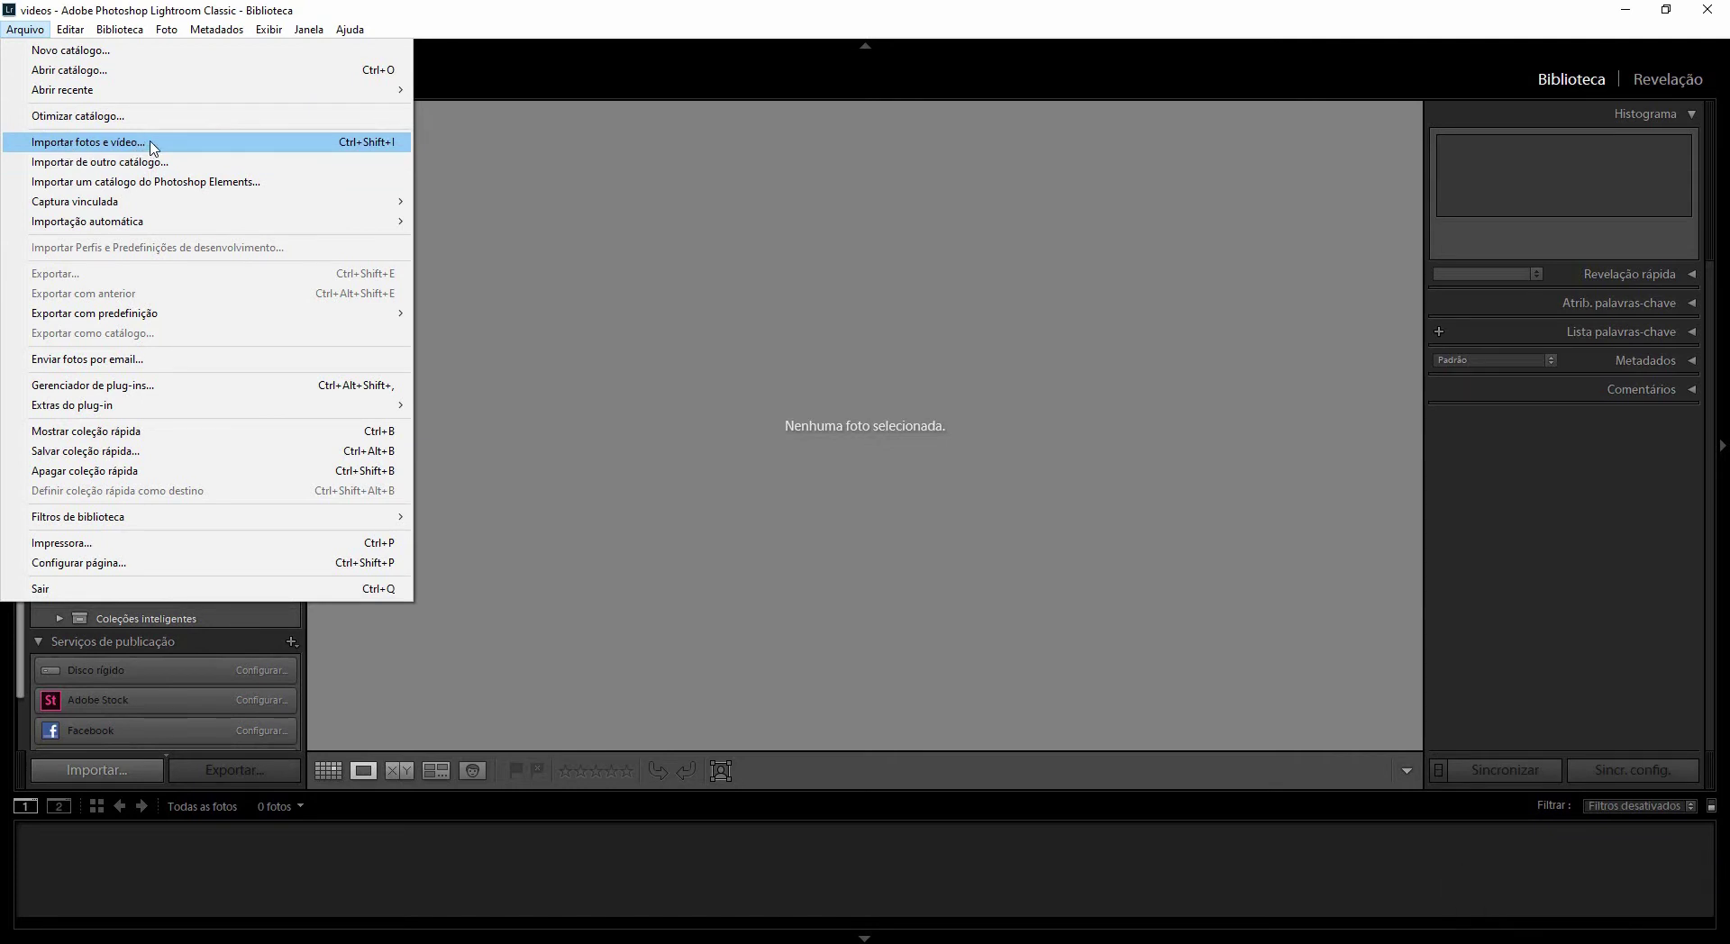
left_click(151, 144)
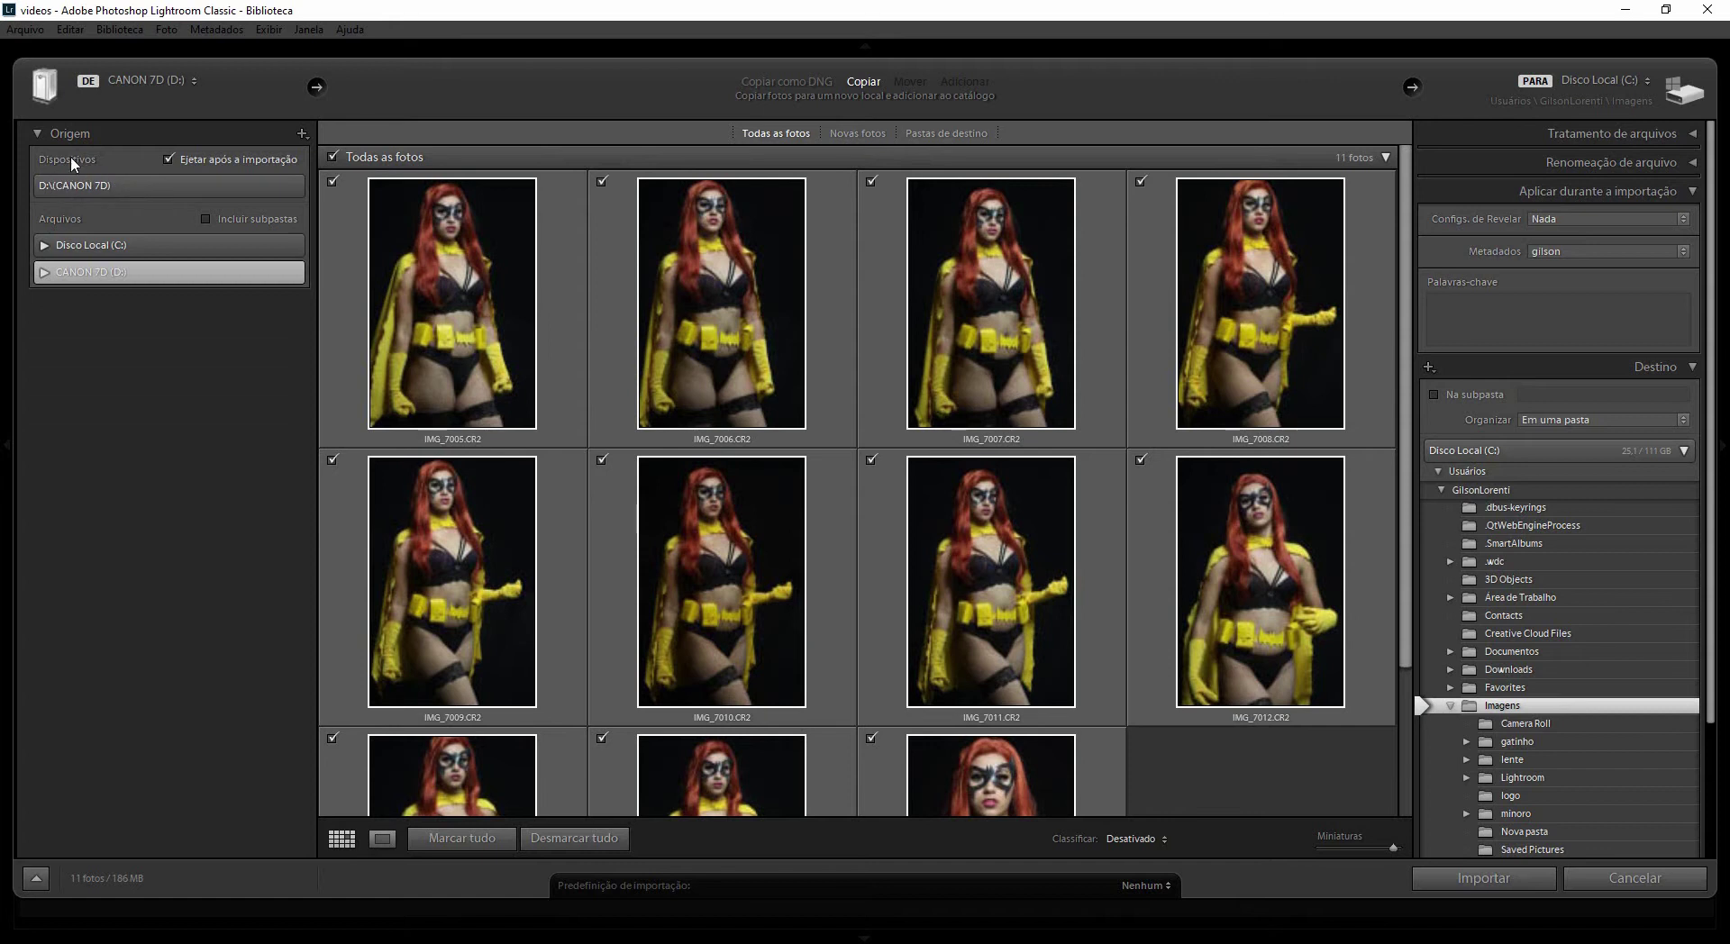
- Preview the lente folder inside the user's Imagens folder as import source, and switch the source back to the CANON 7D device
left_click(45, 246)
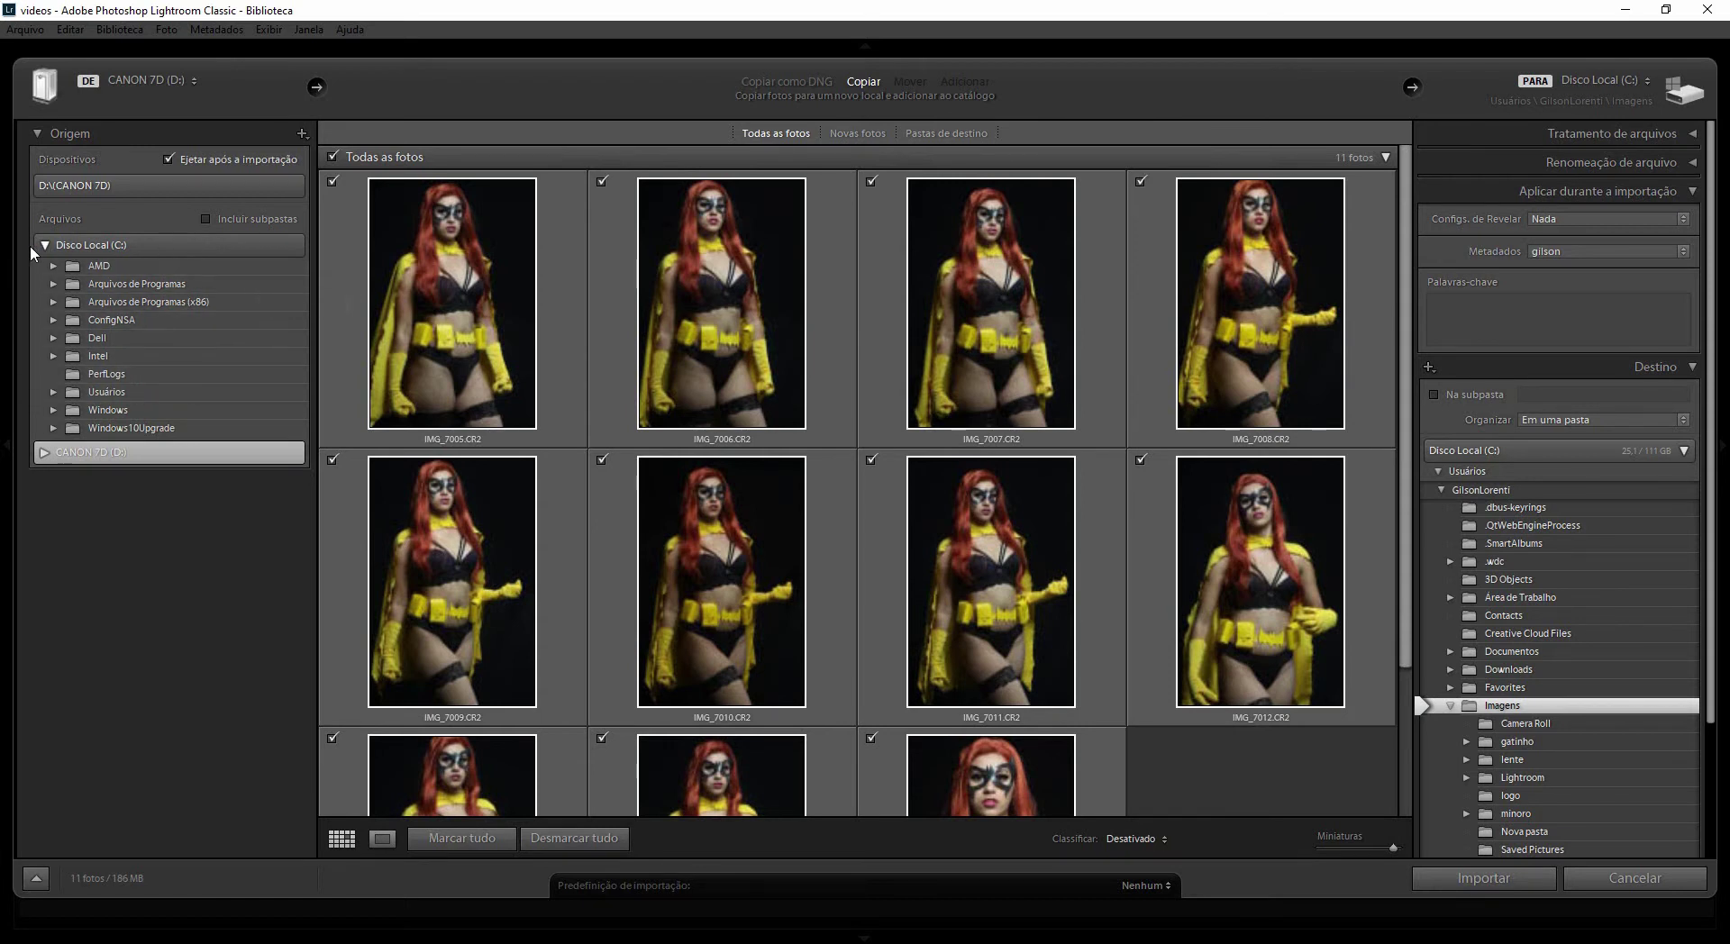
left_click(52, 393)
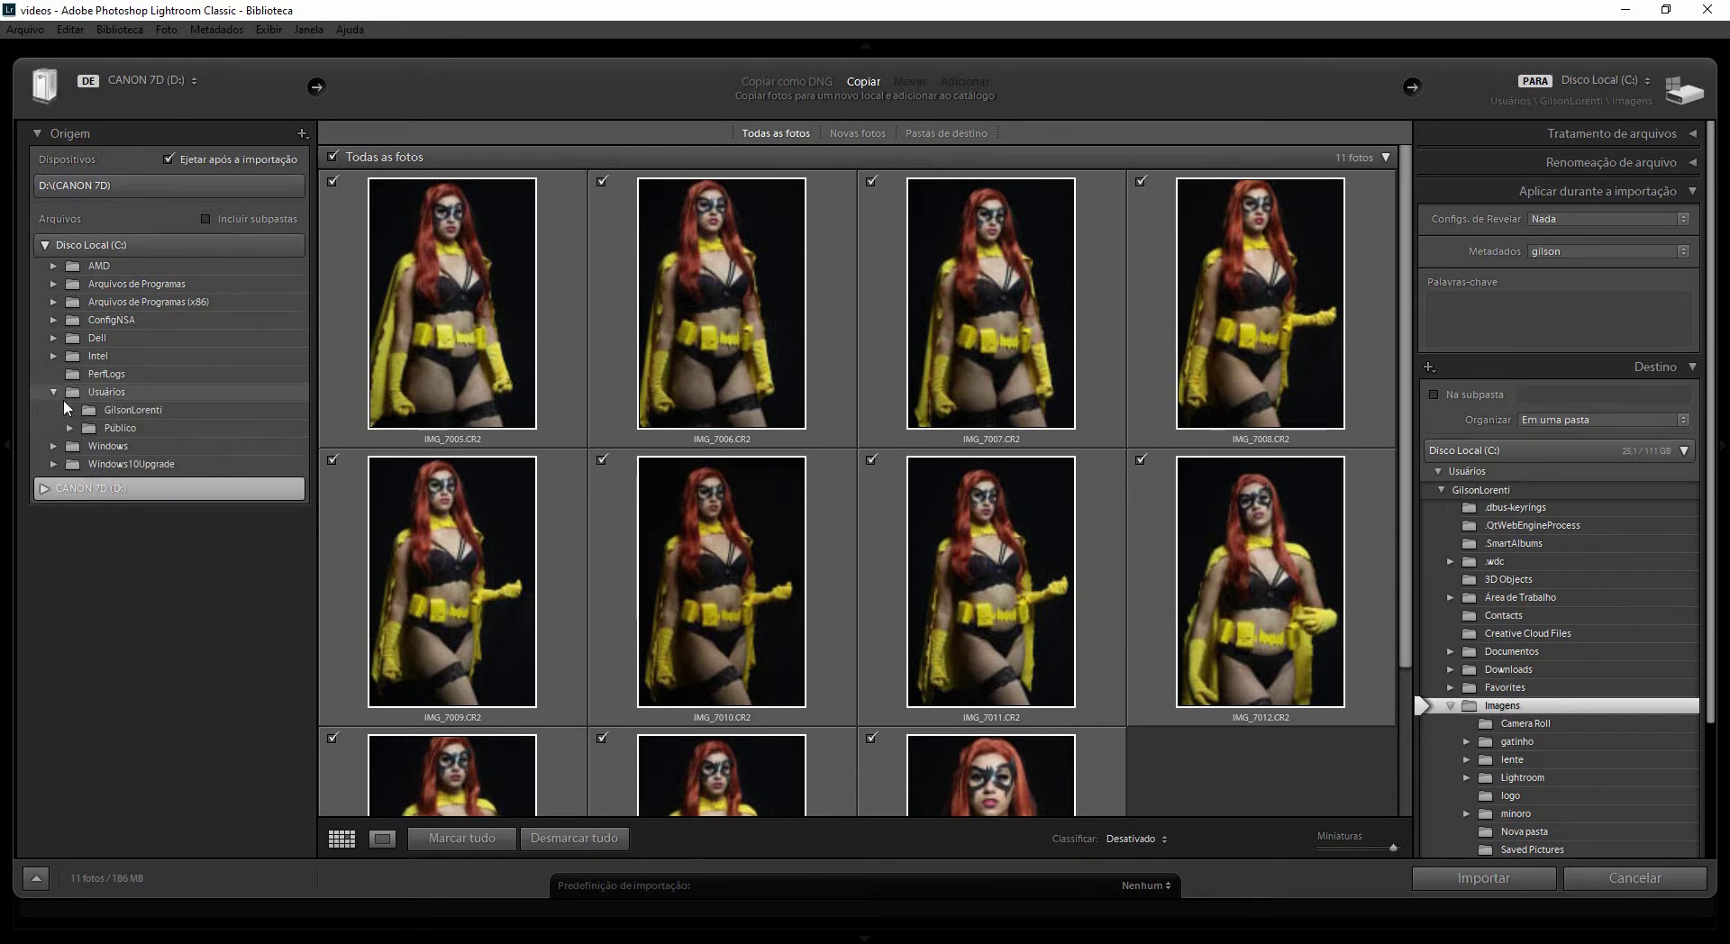
left_click(70, 411)
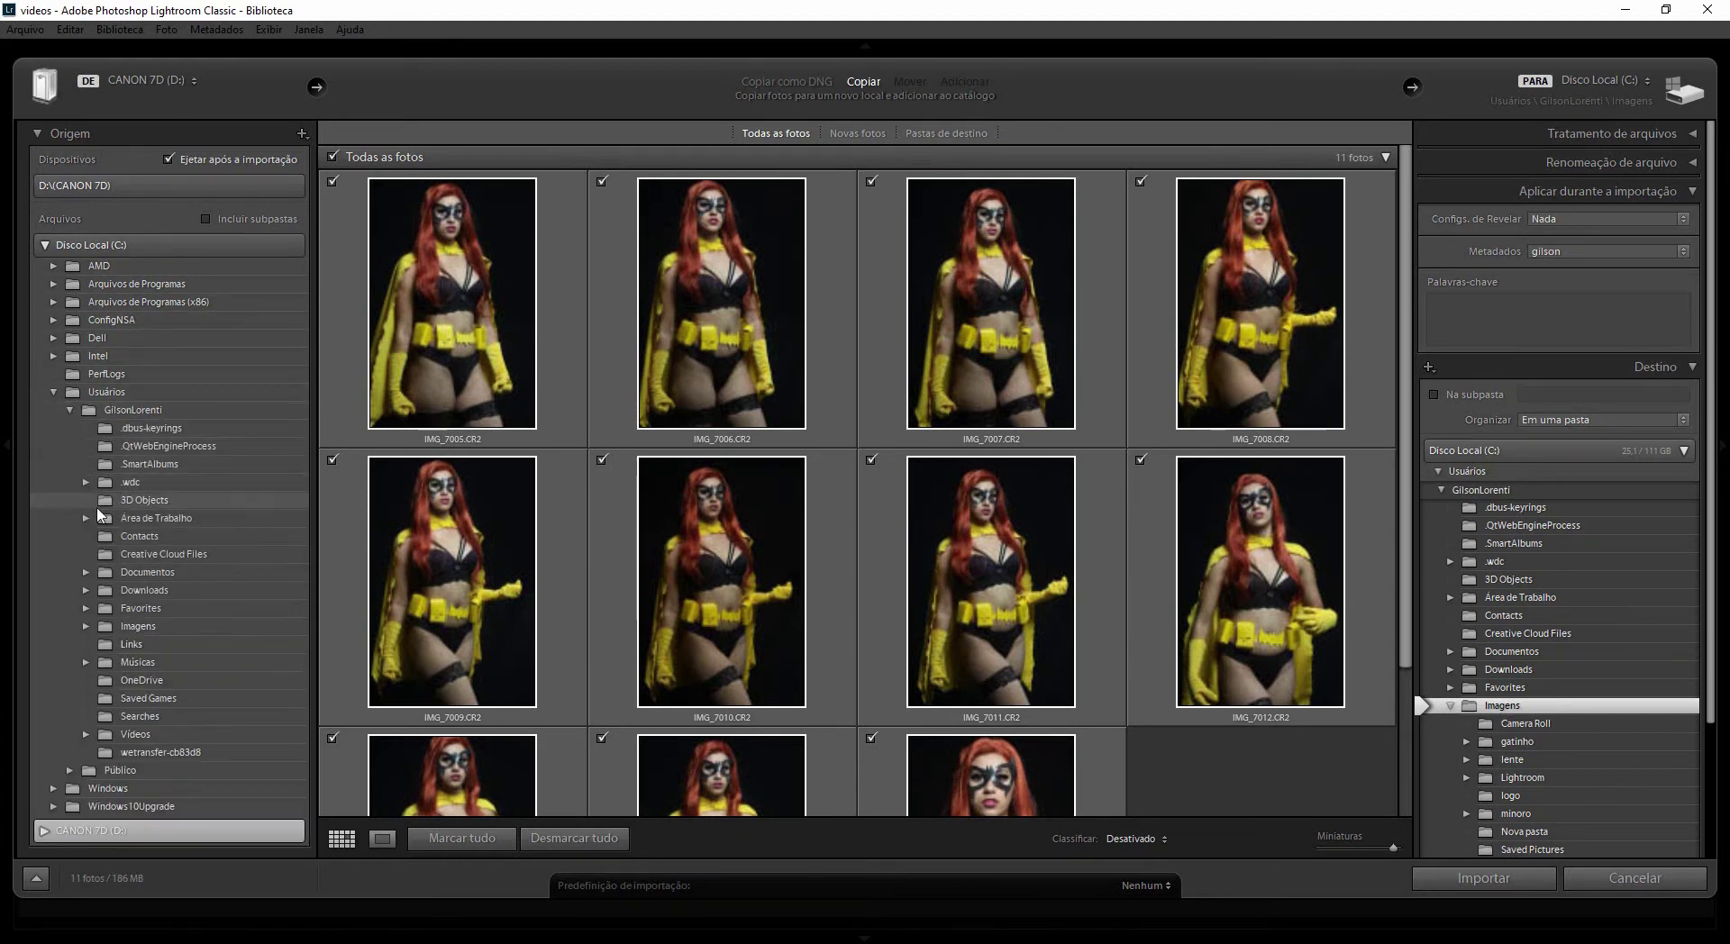
left_click(87, 626)
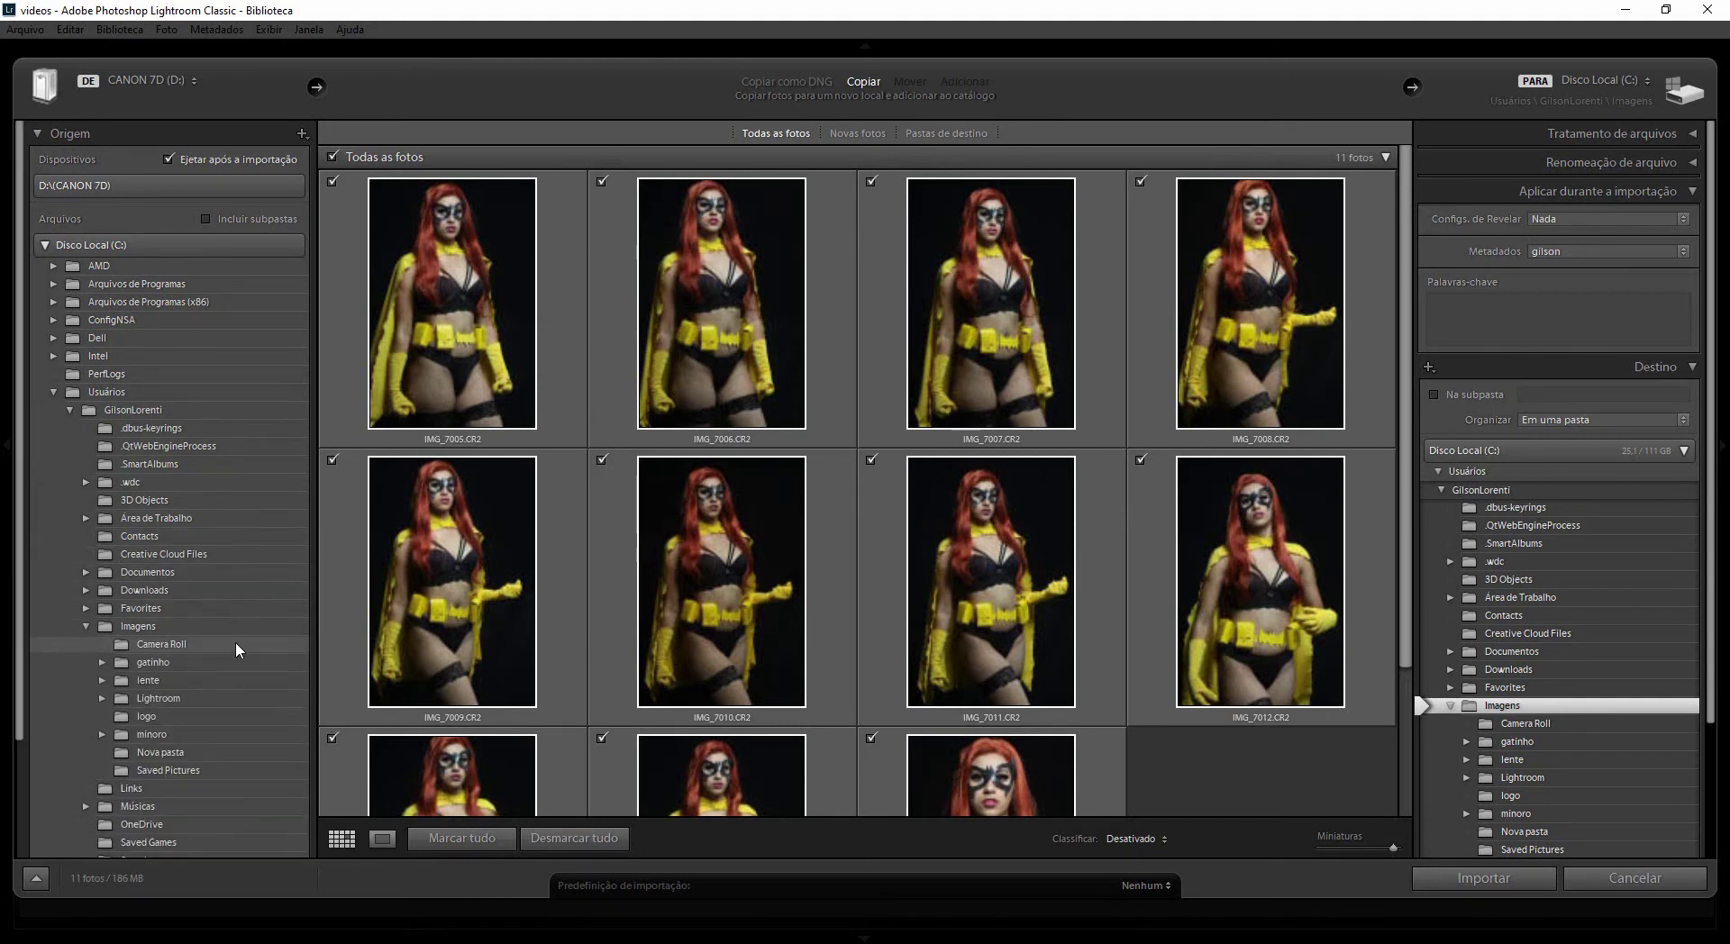
left_click(103, 682)
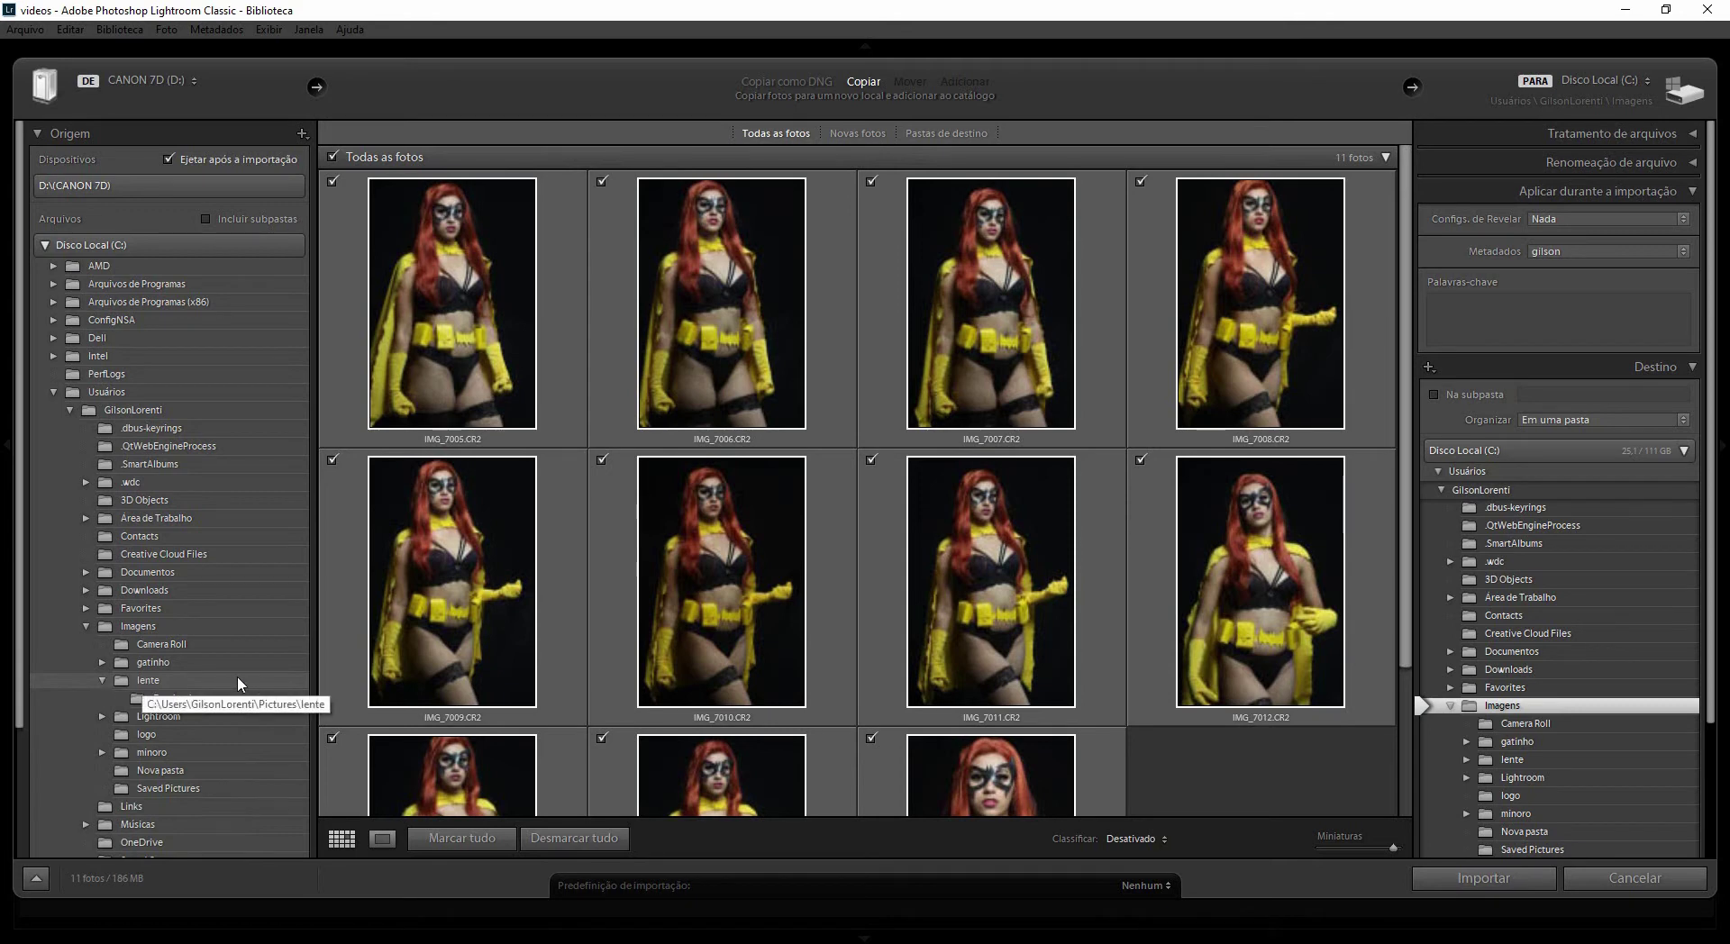
left_click(179, 683)
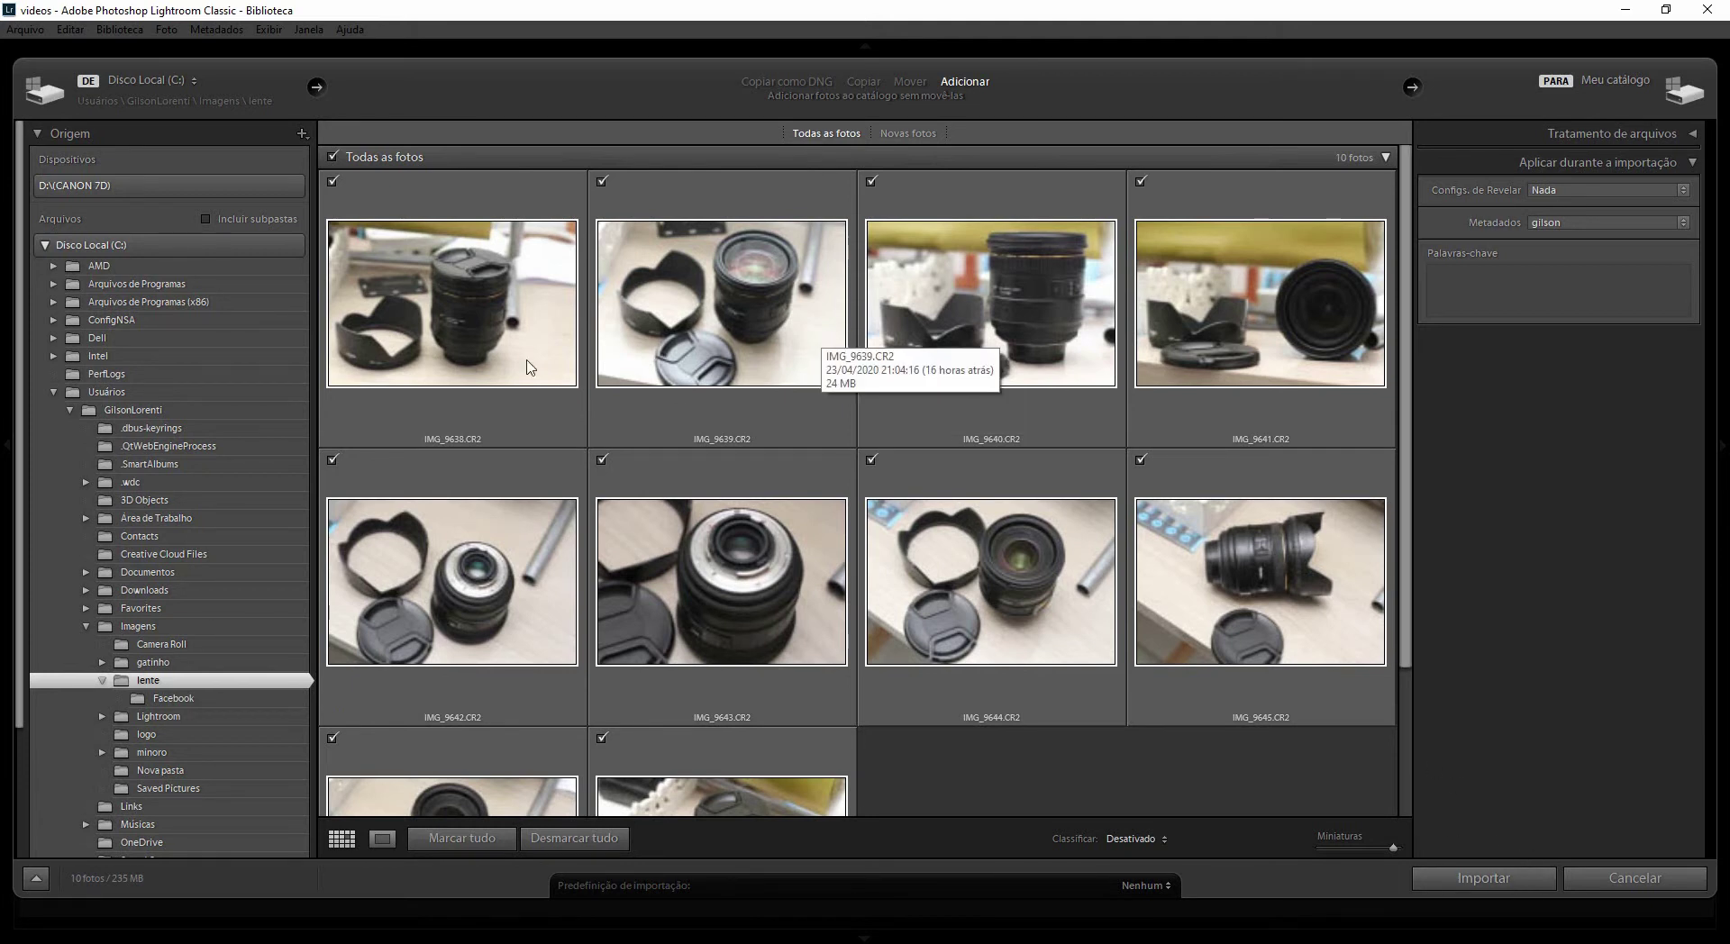
left_click(68, 185)
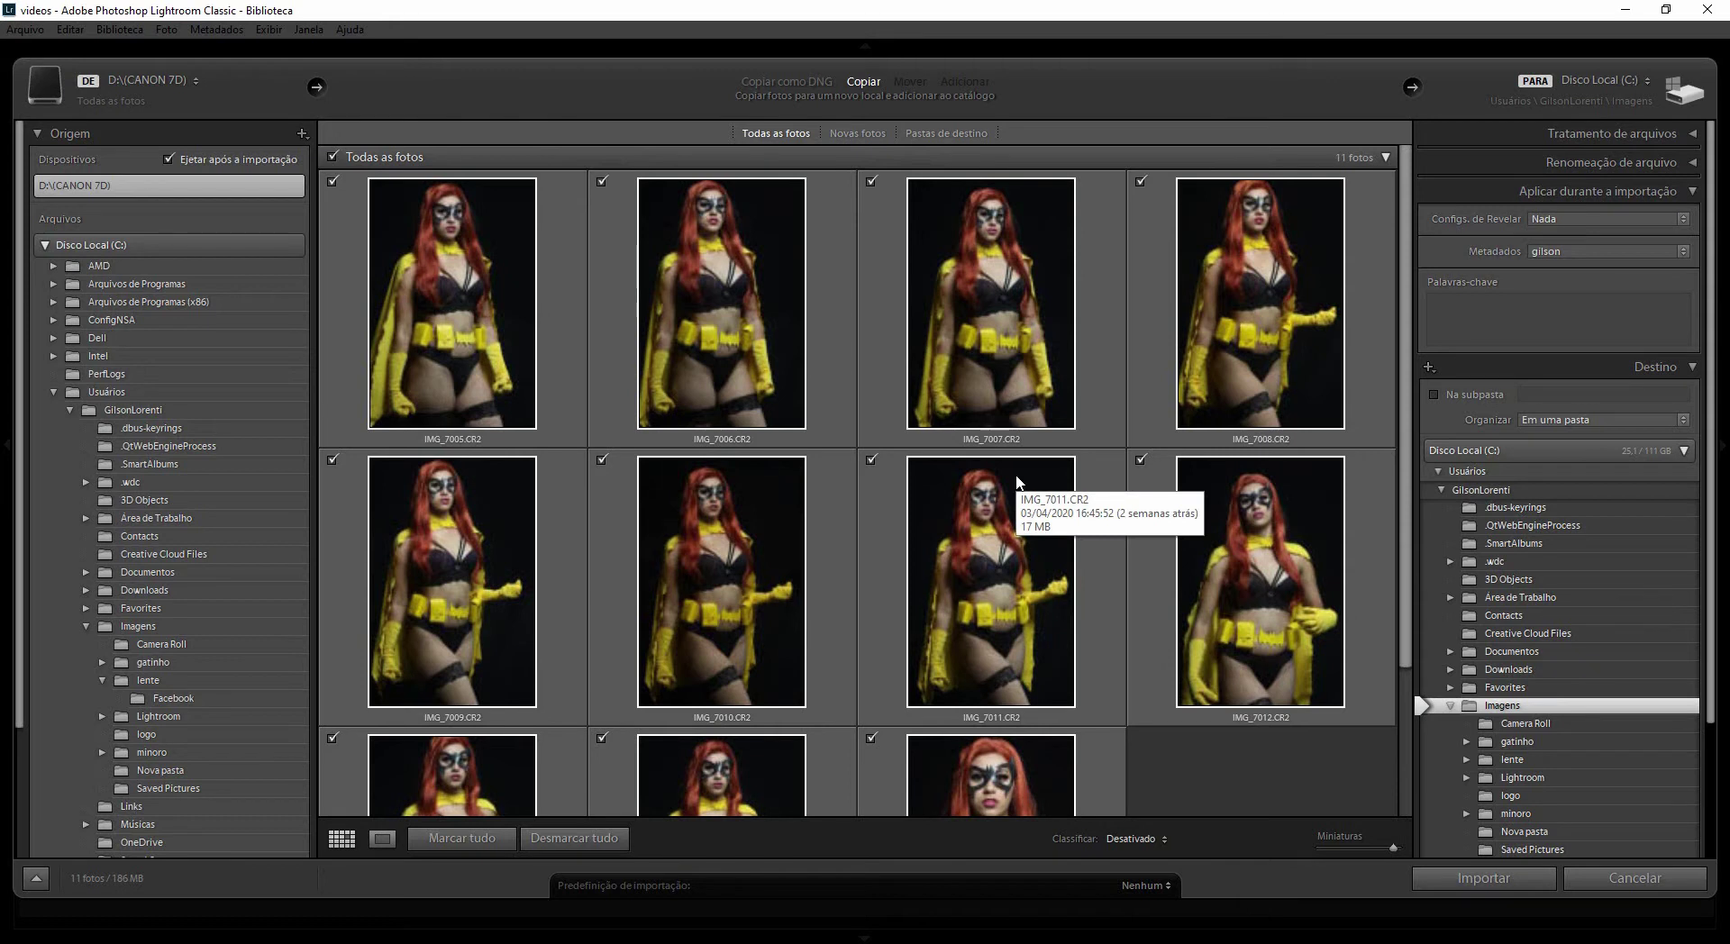
- Exclude IMG_7007.CR2 and IMG_7008.CR2 from the import and include both photos again
left_click(871, 182)
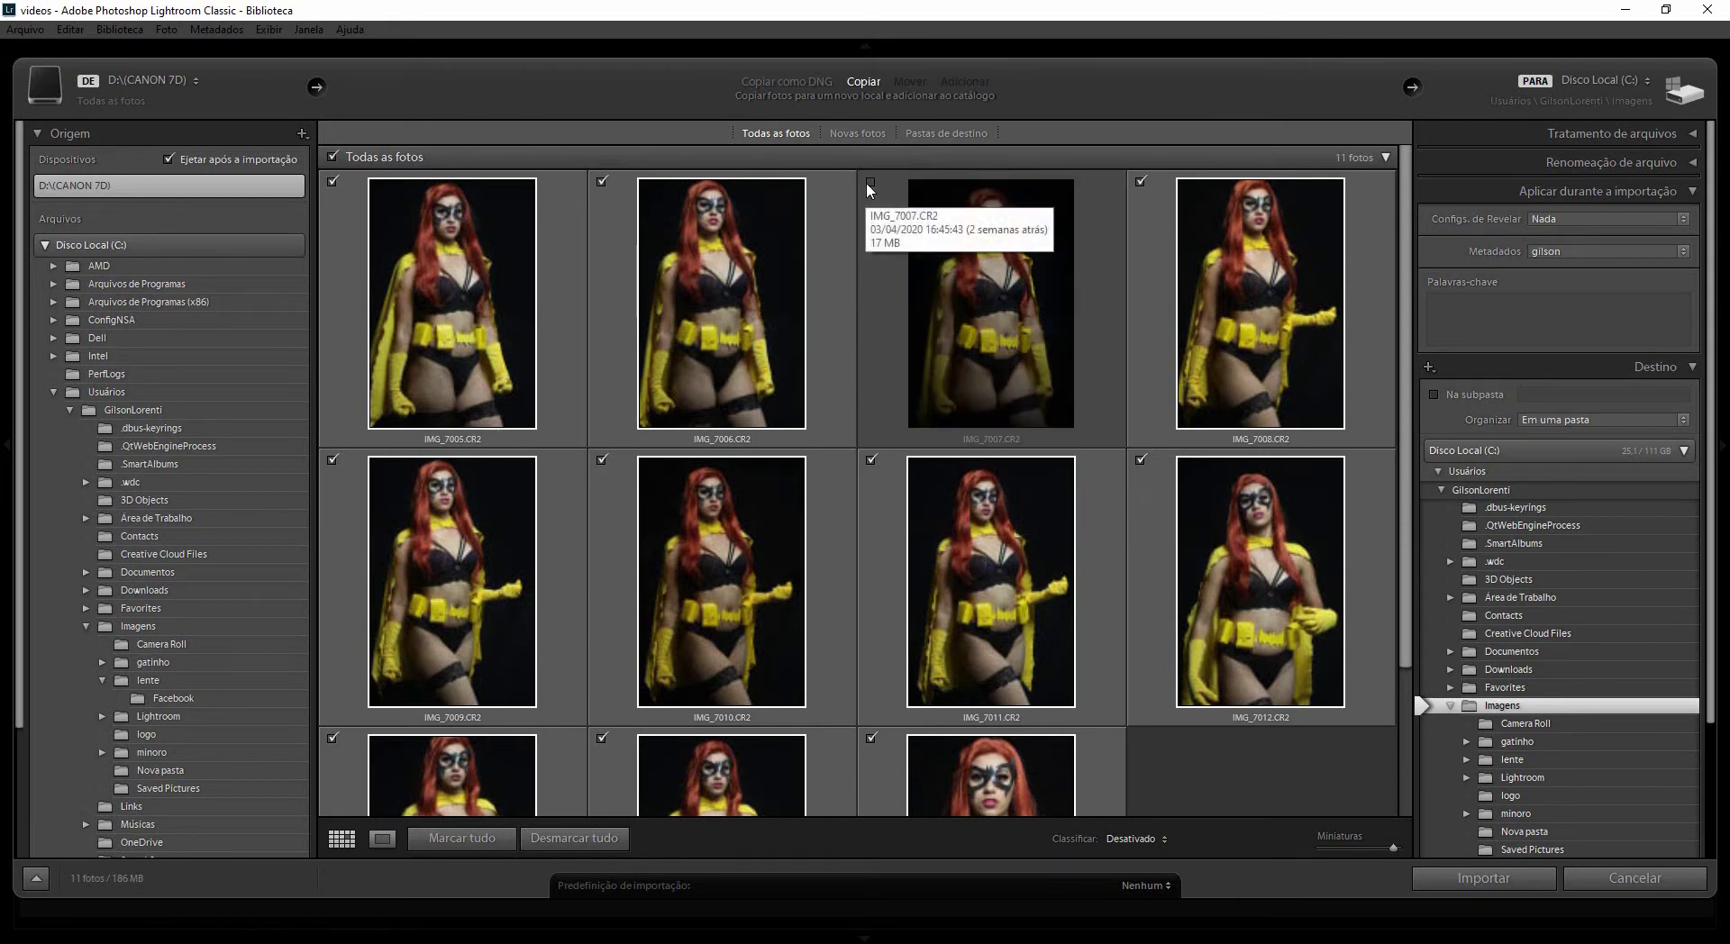
left_click(1142, 182)
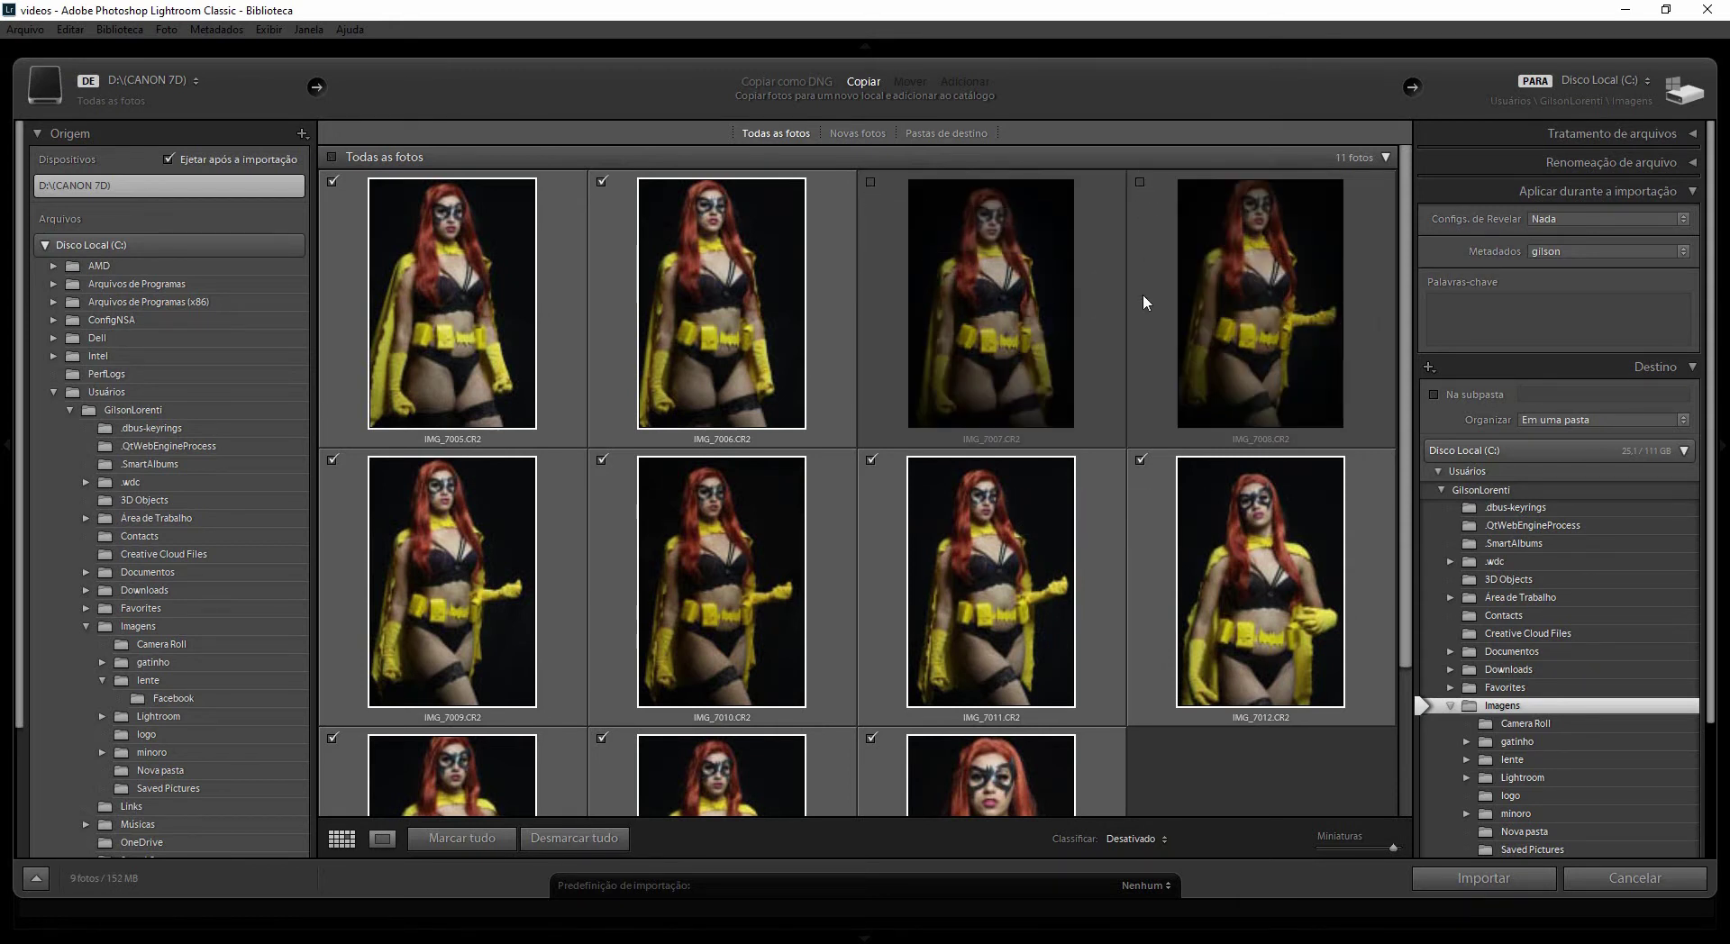
left_click(1142, 182)
left_click(871, 182)
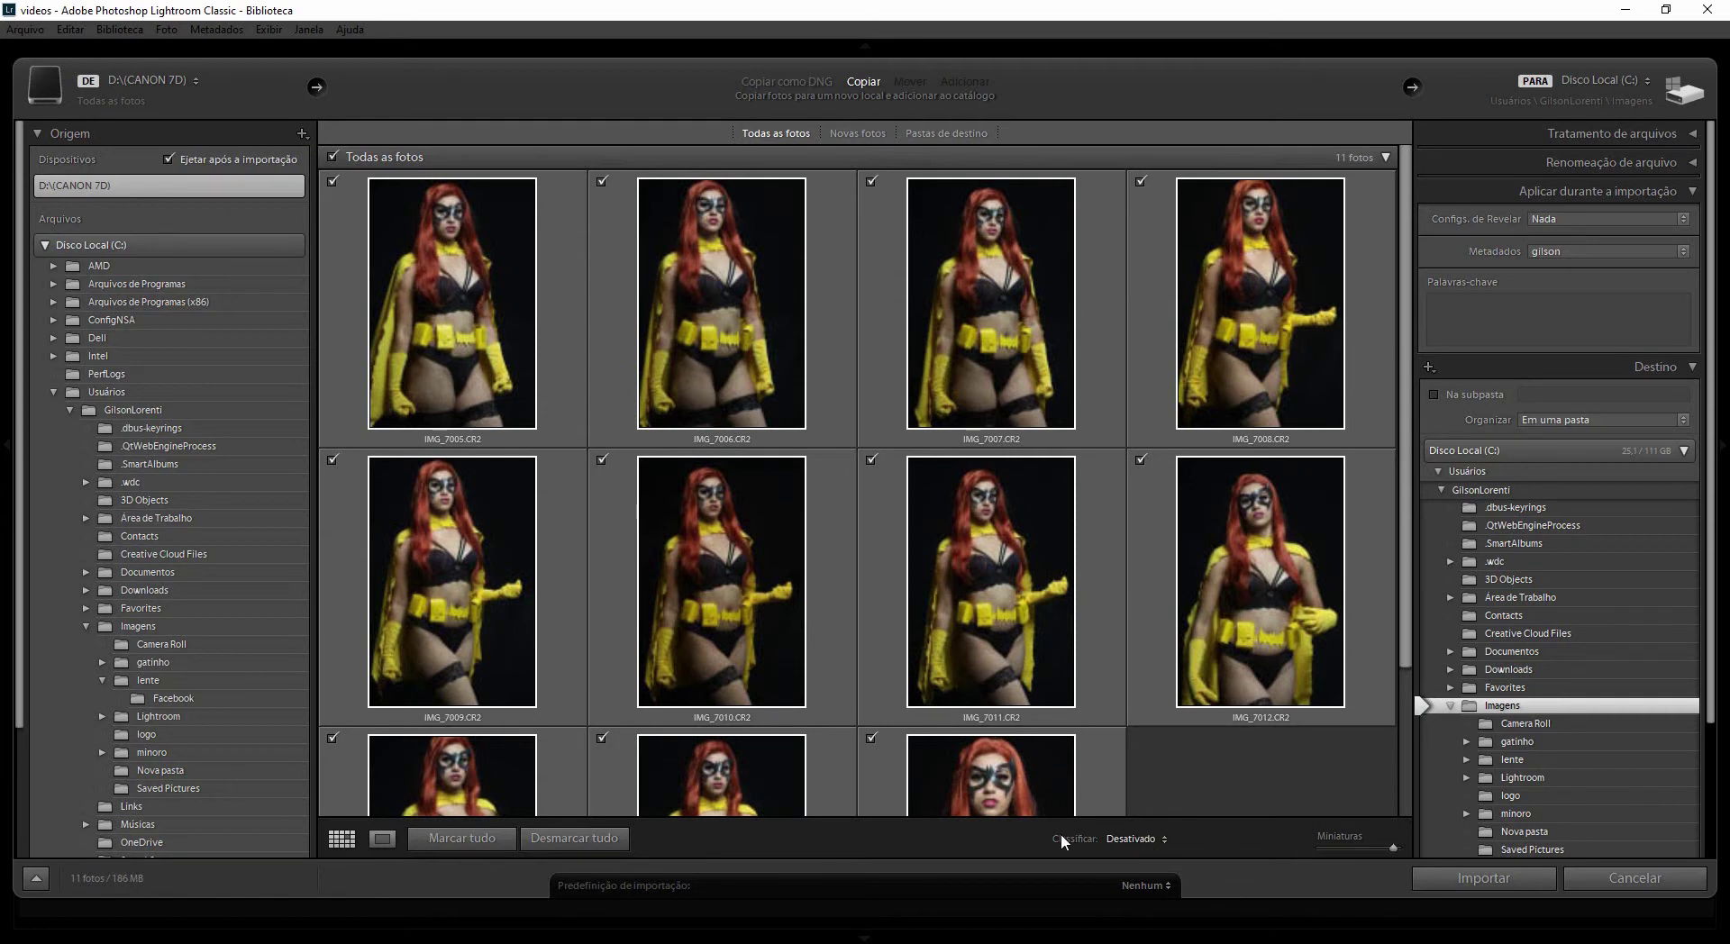
- Sort the import photos by Horário da captura and reduce the thumbnail size so all photos fit in the grid
left_click(1164, 837)
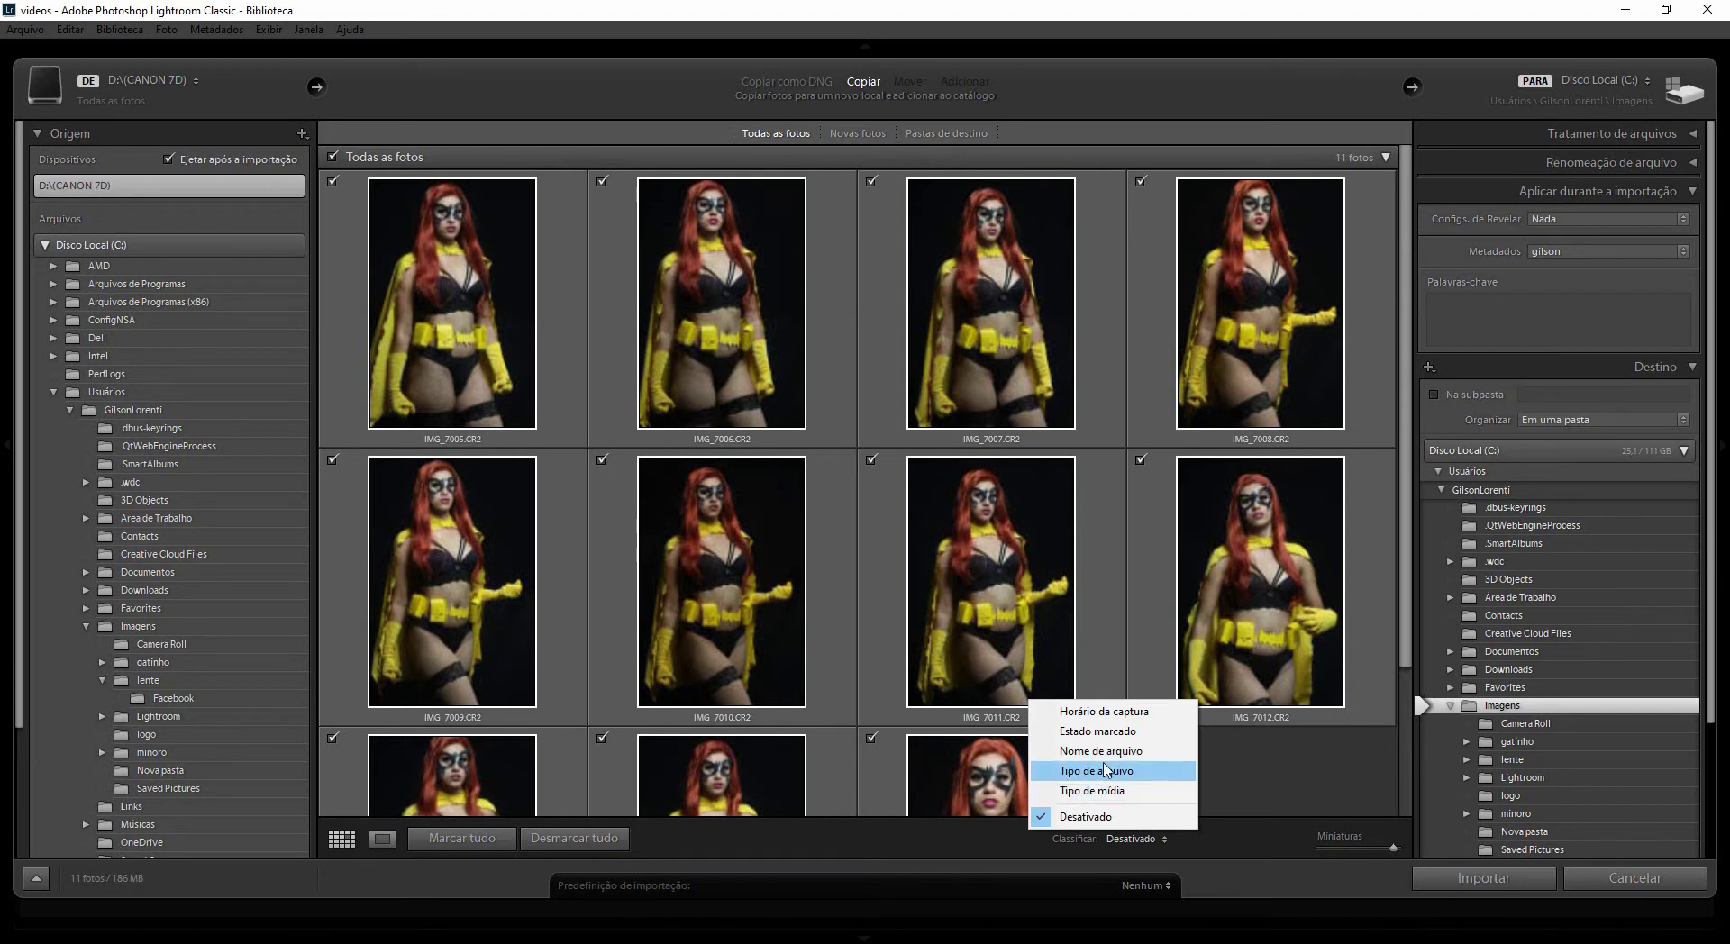
left_click(1128, 712)
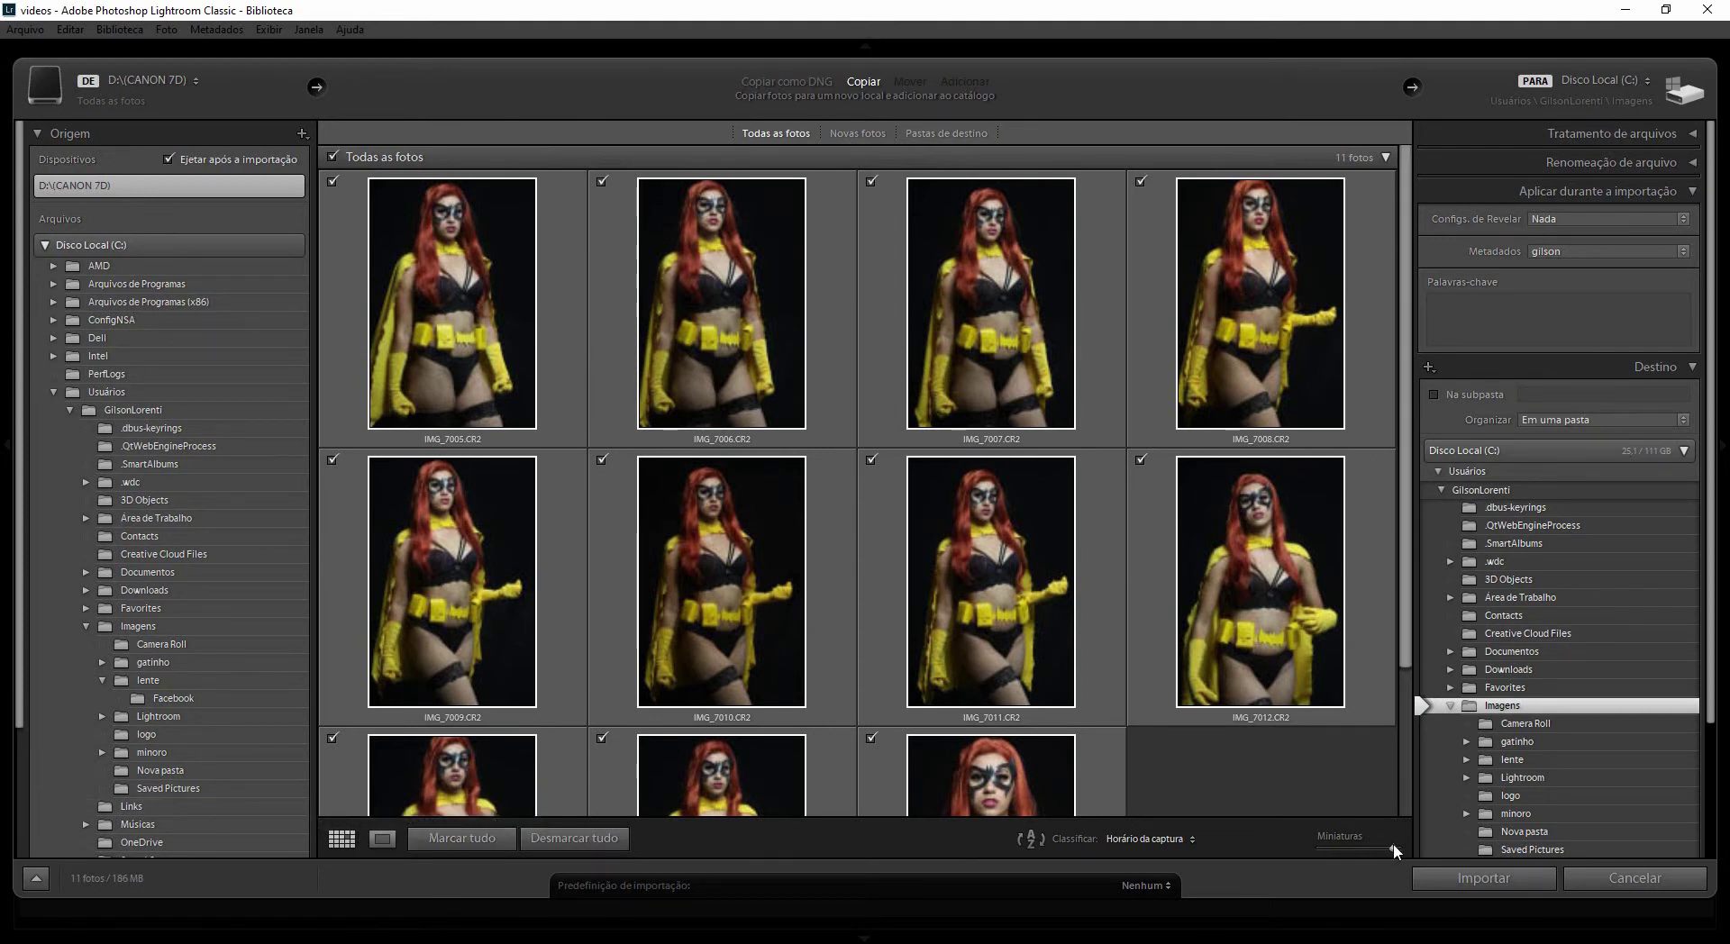
mouse_move(1393, 843)
left_mouse_down()
mouse_move(1332, 845)
mouse_move(1359, 846)
left_mouse_up()
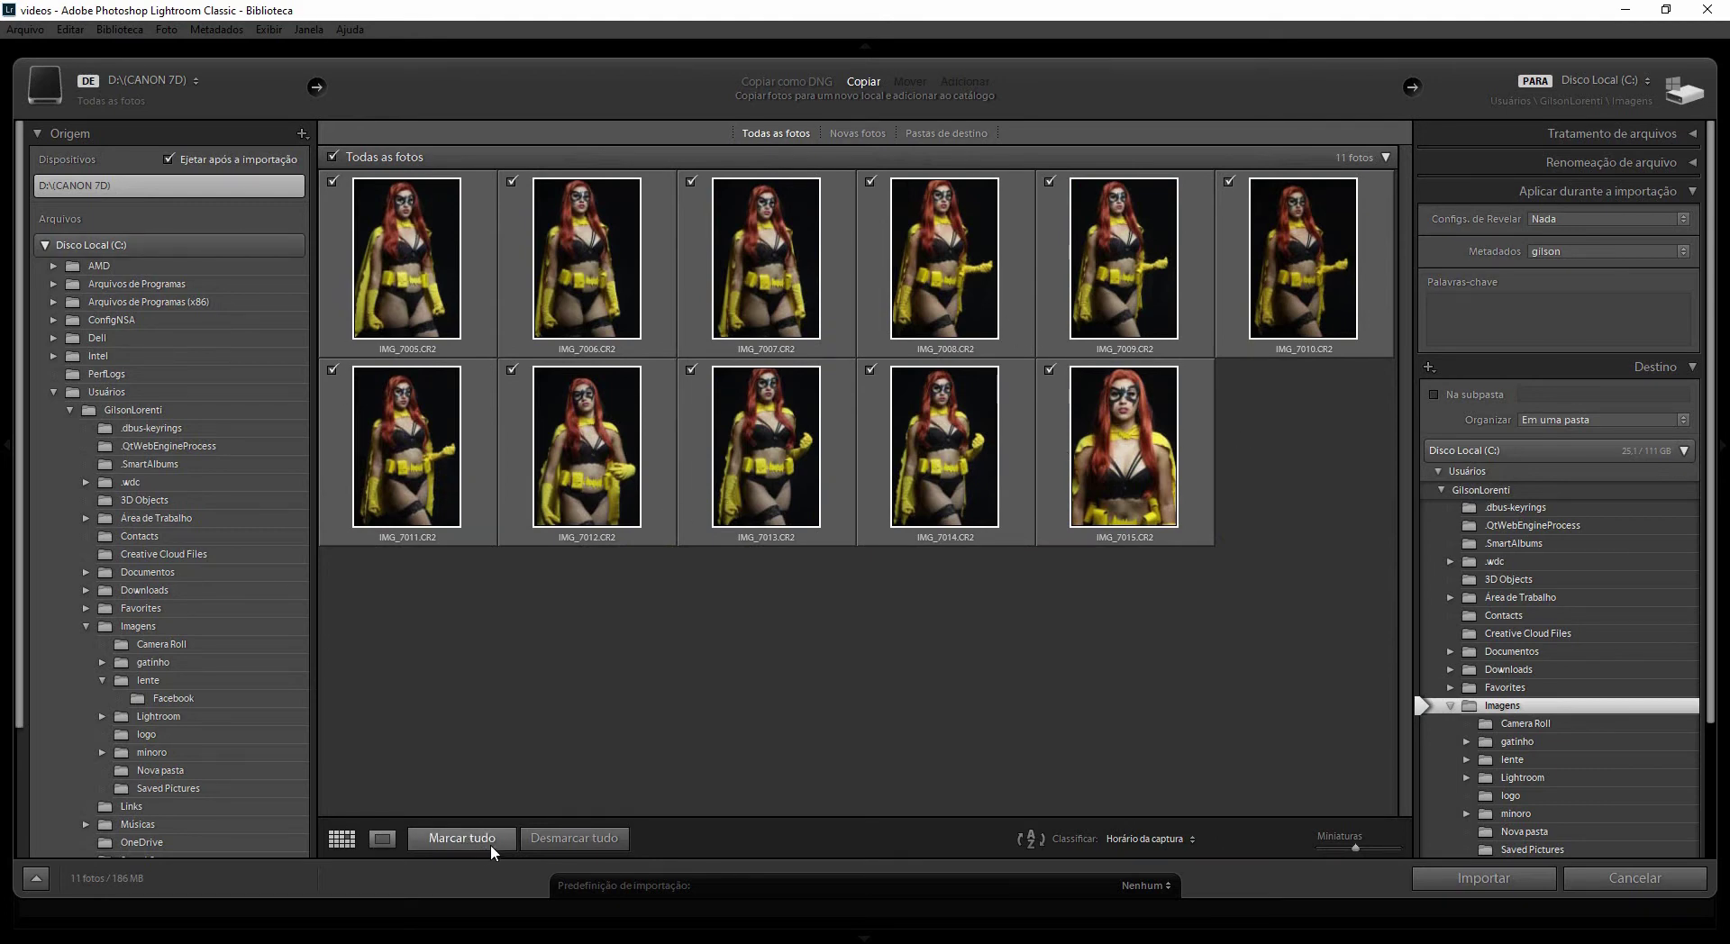
- Uncheck all photos and mark only IMG_7006, IMG_7008 and IMG_7015 for import
left_click(601, 842)
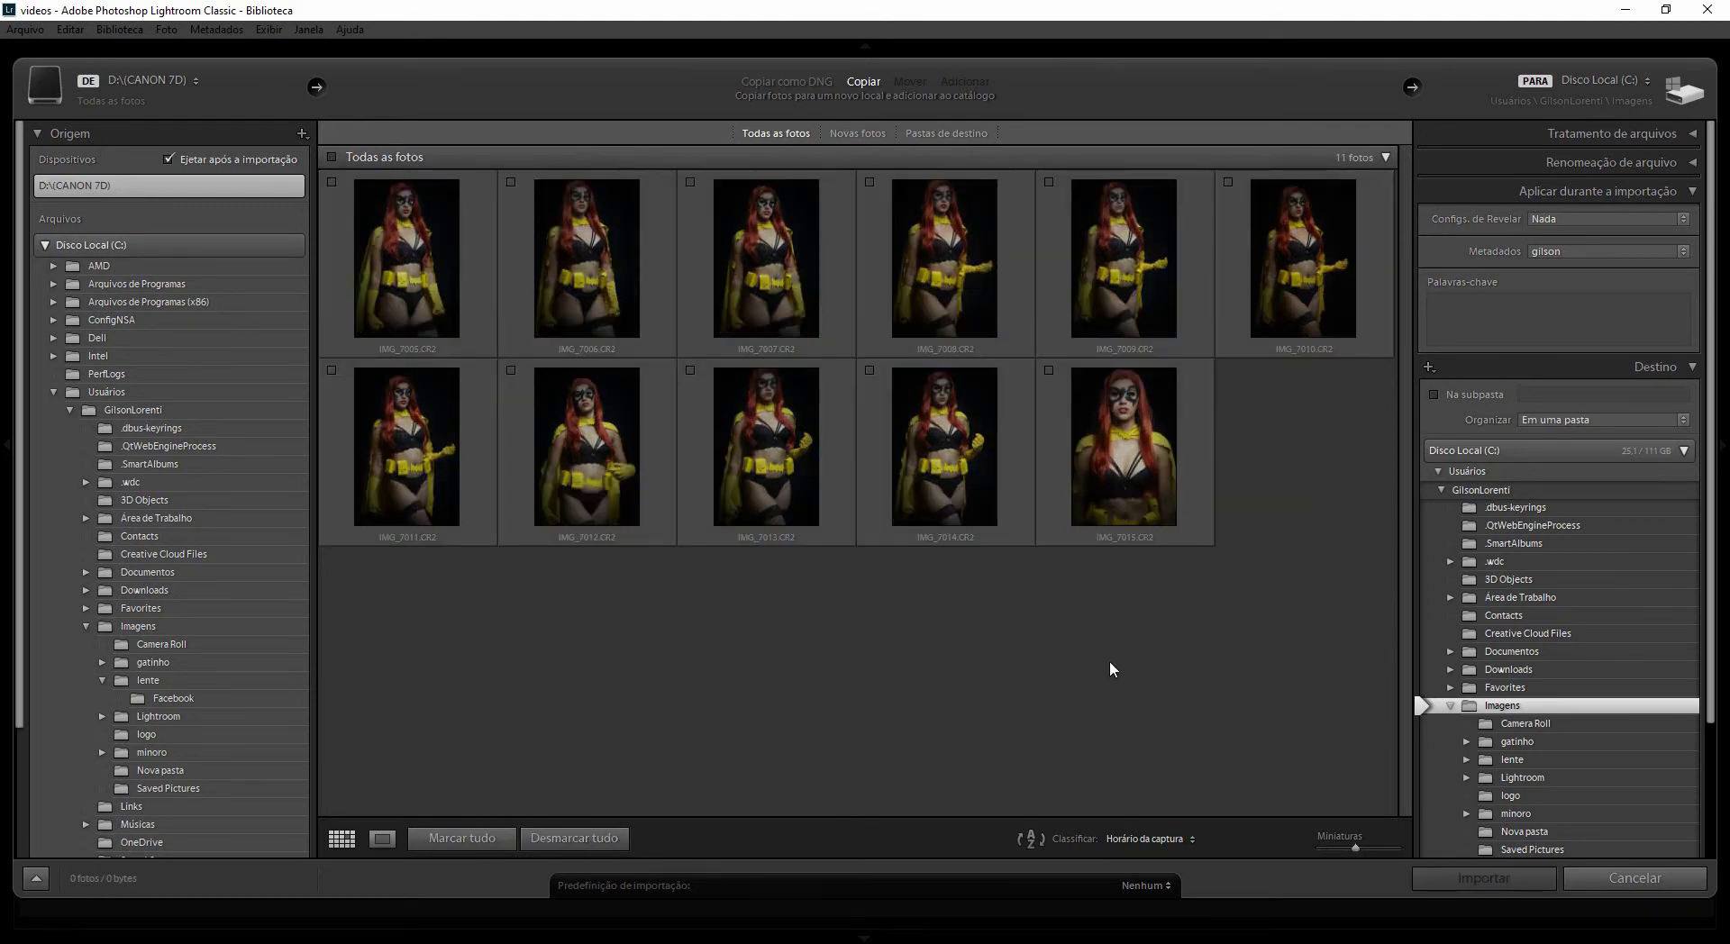
left_click(1140, 433)
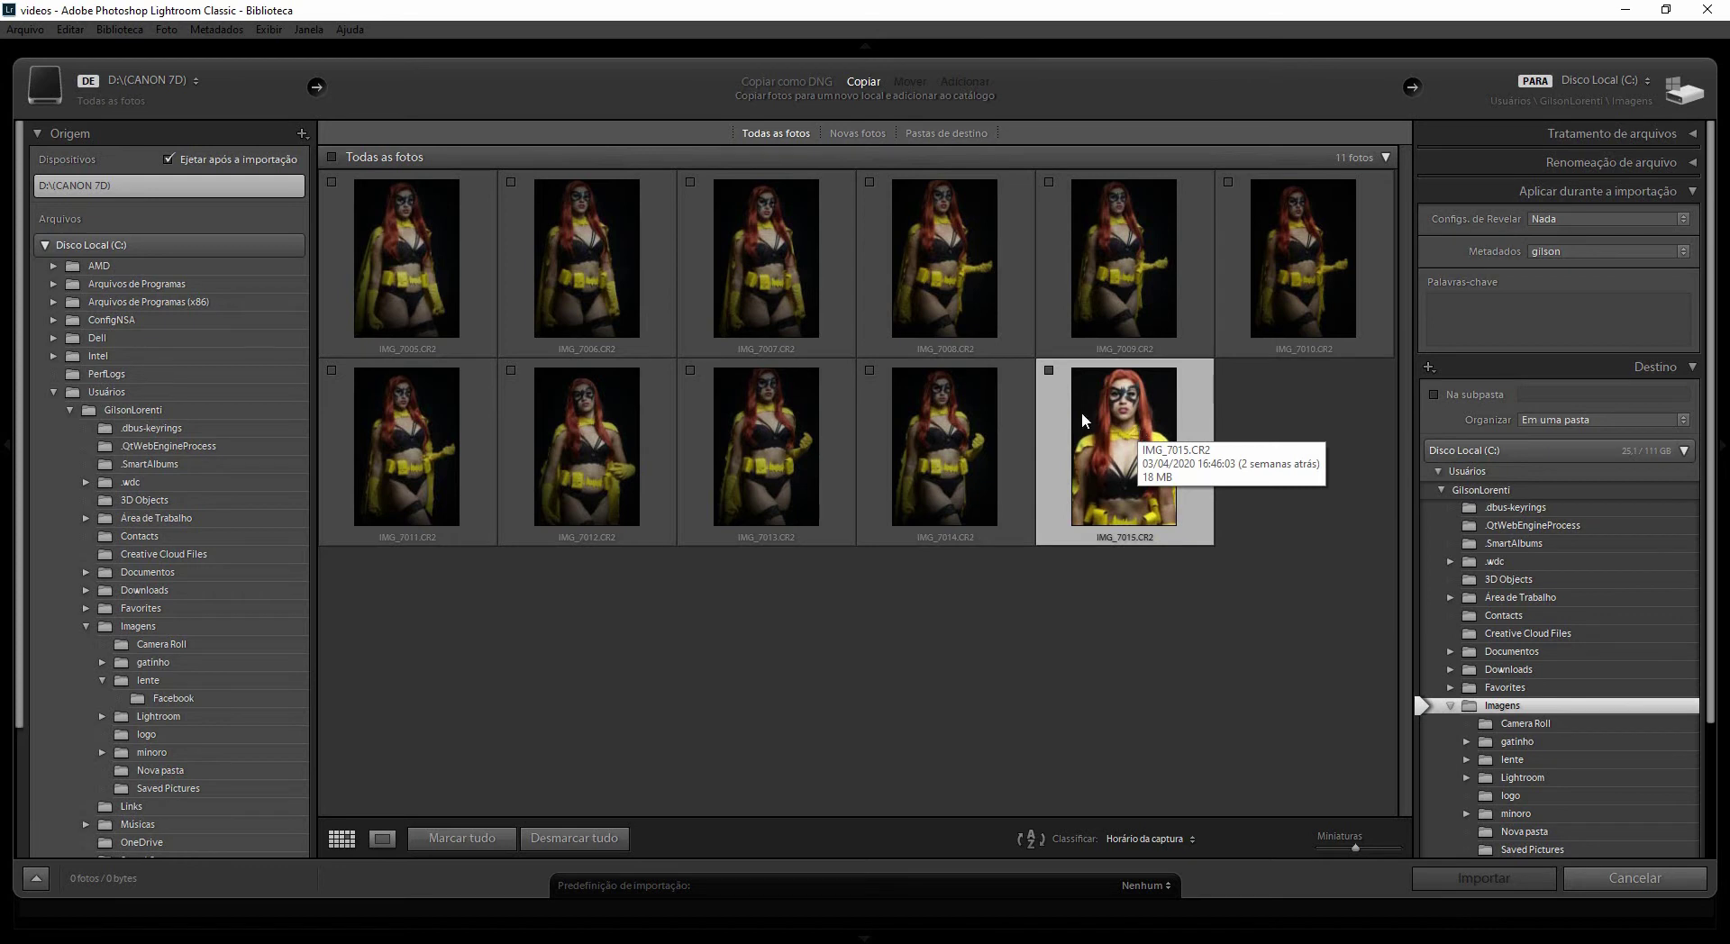
left_click(944, 316, "ctrl")
left_click(601, 296, "ctrl")
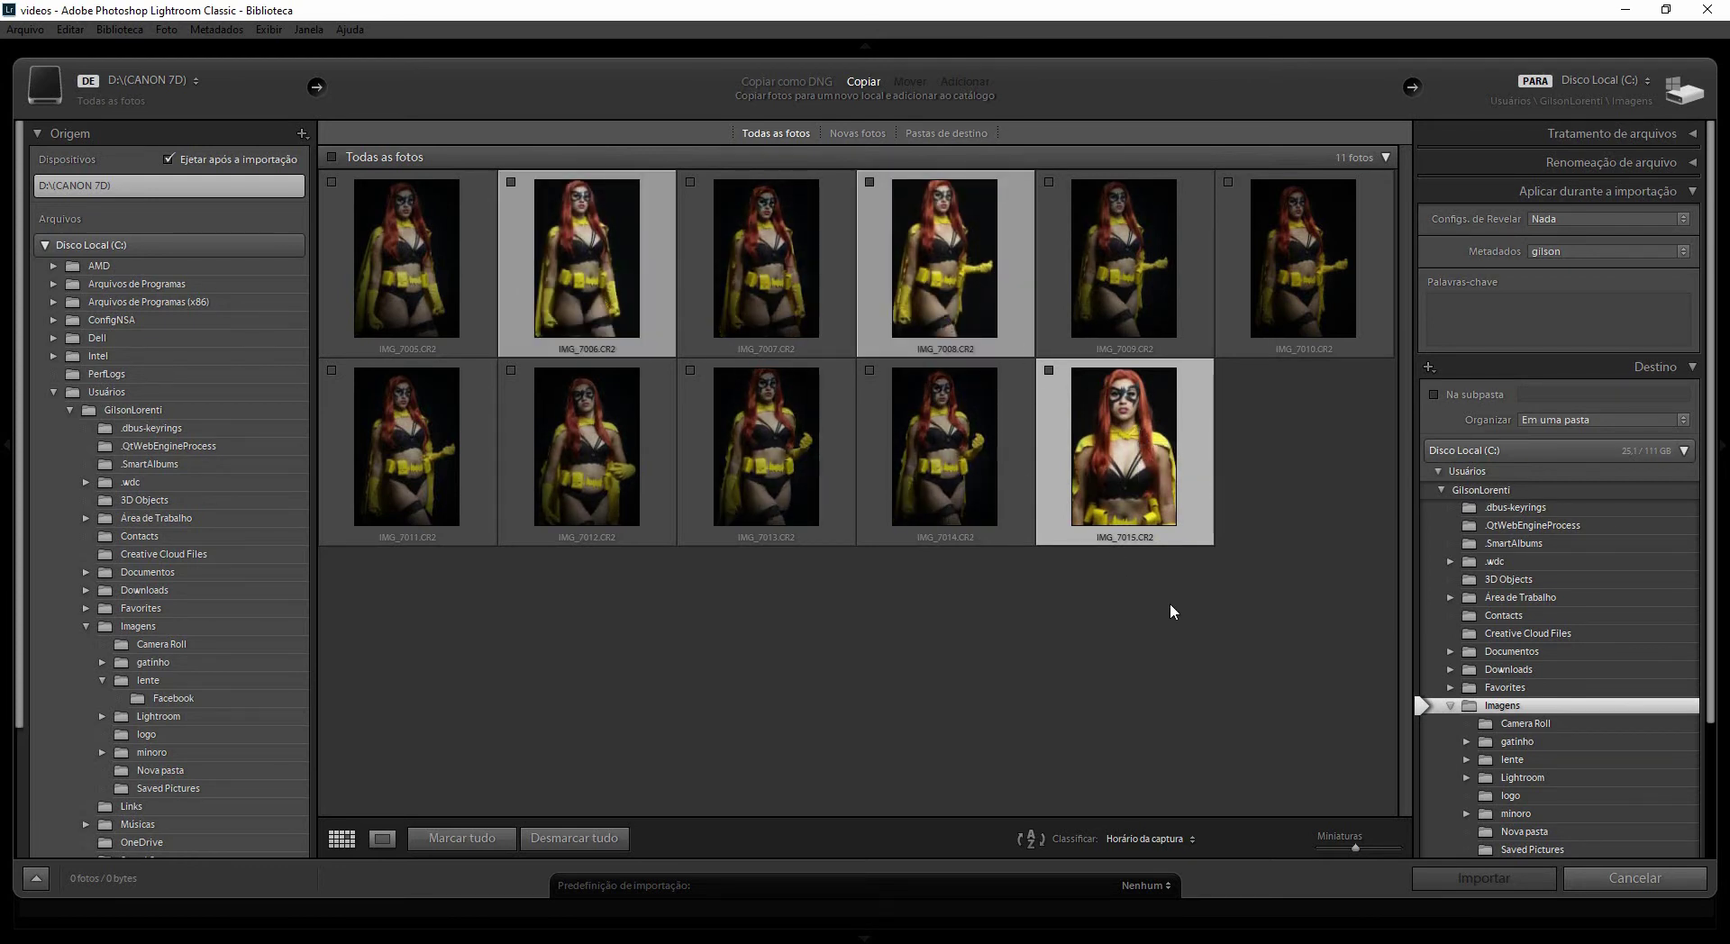
left_click(1049, 371)
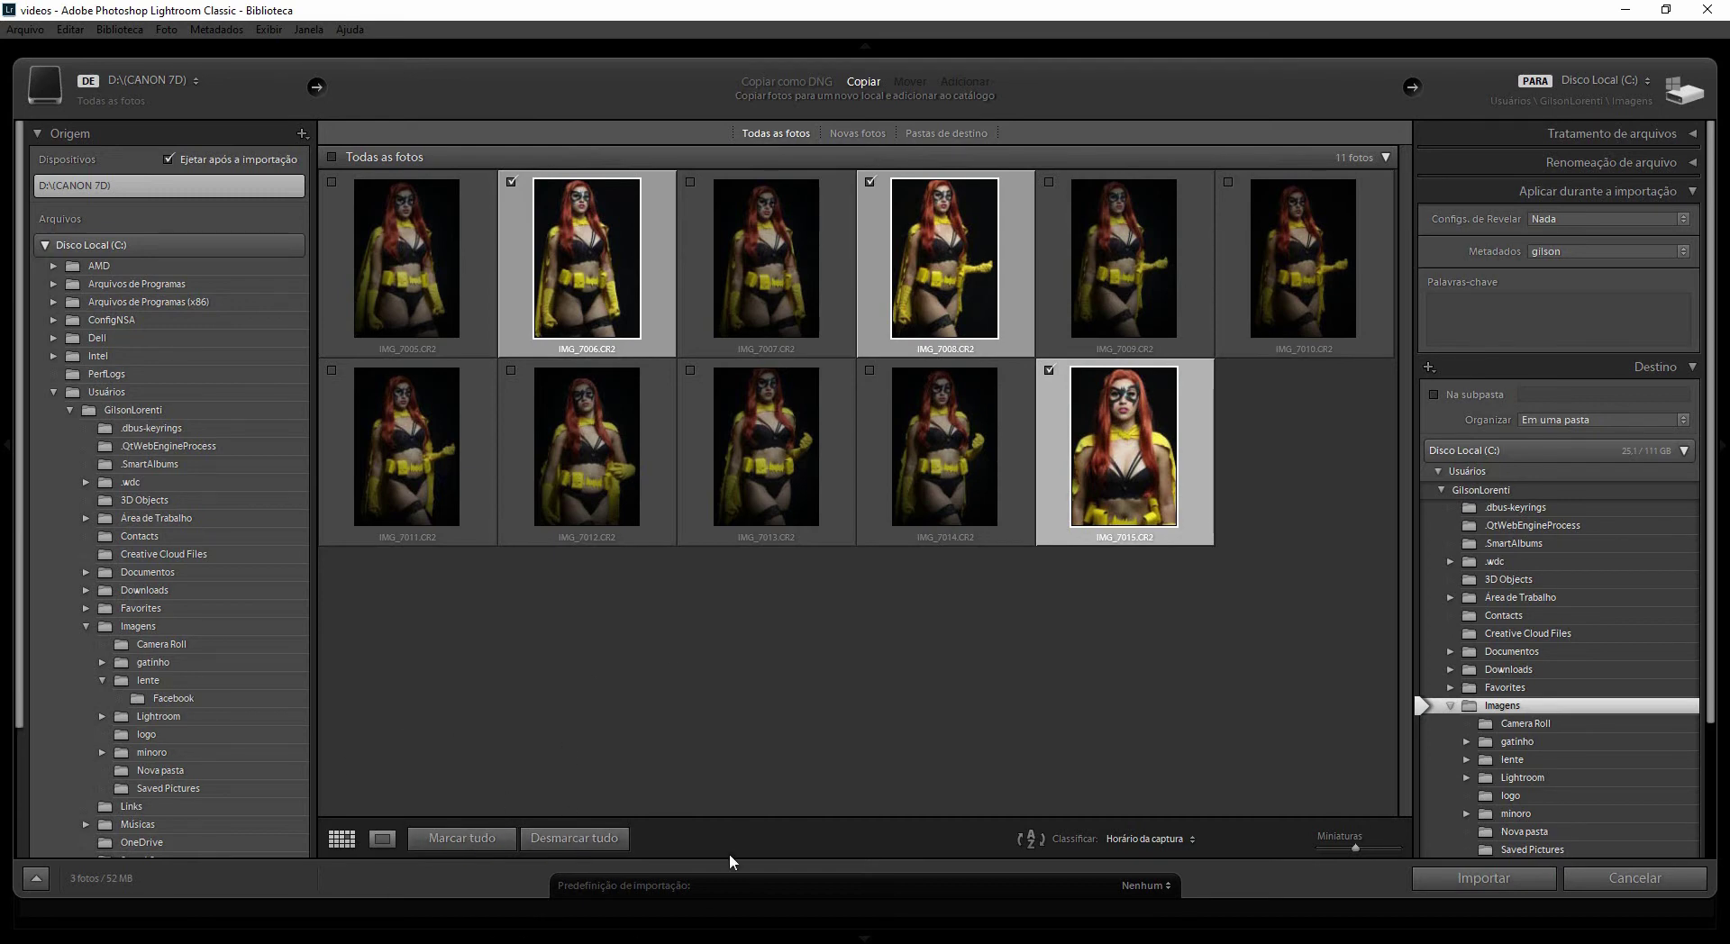
- Mark all photos for import and clear the thumbnail selection
left_click(462, 839)
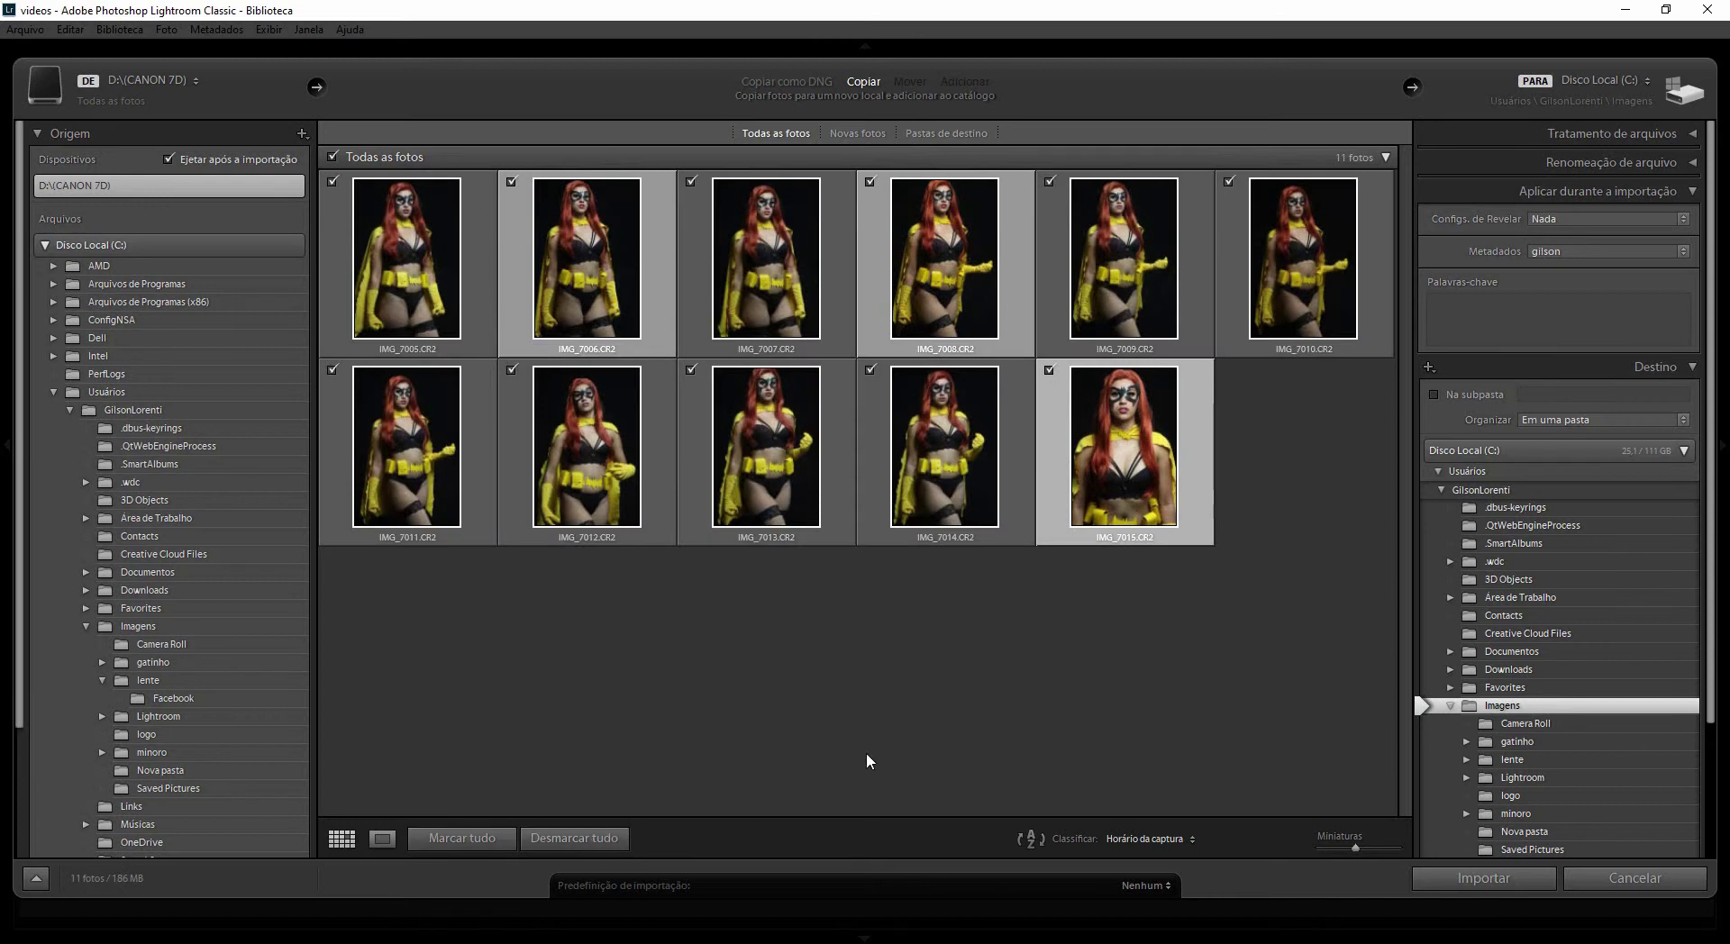
left_click(945, 687)
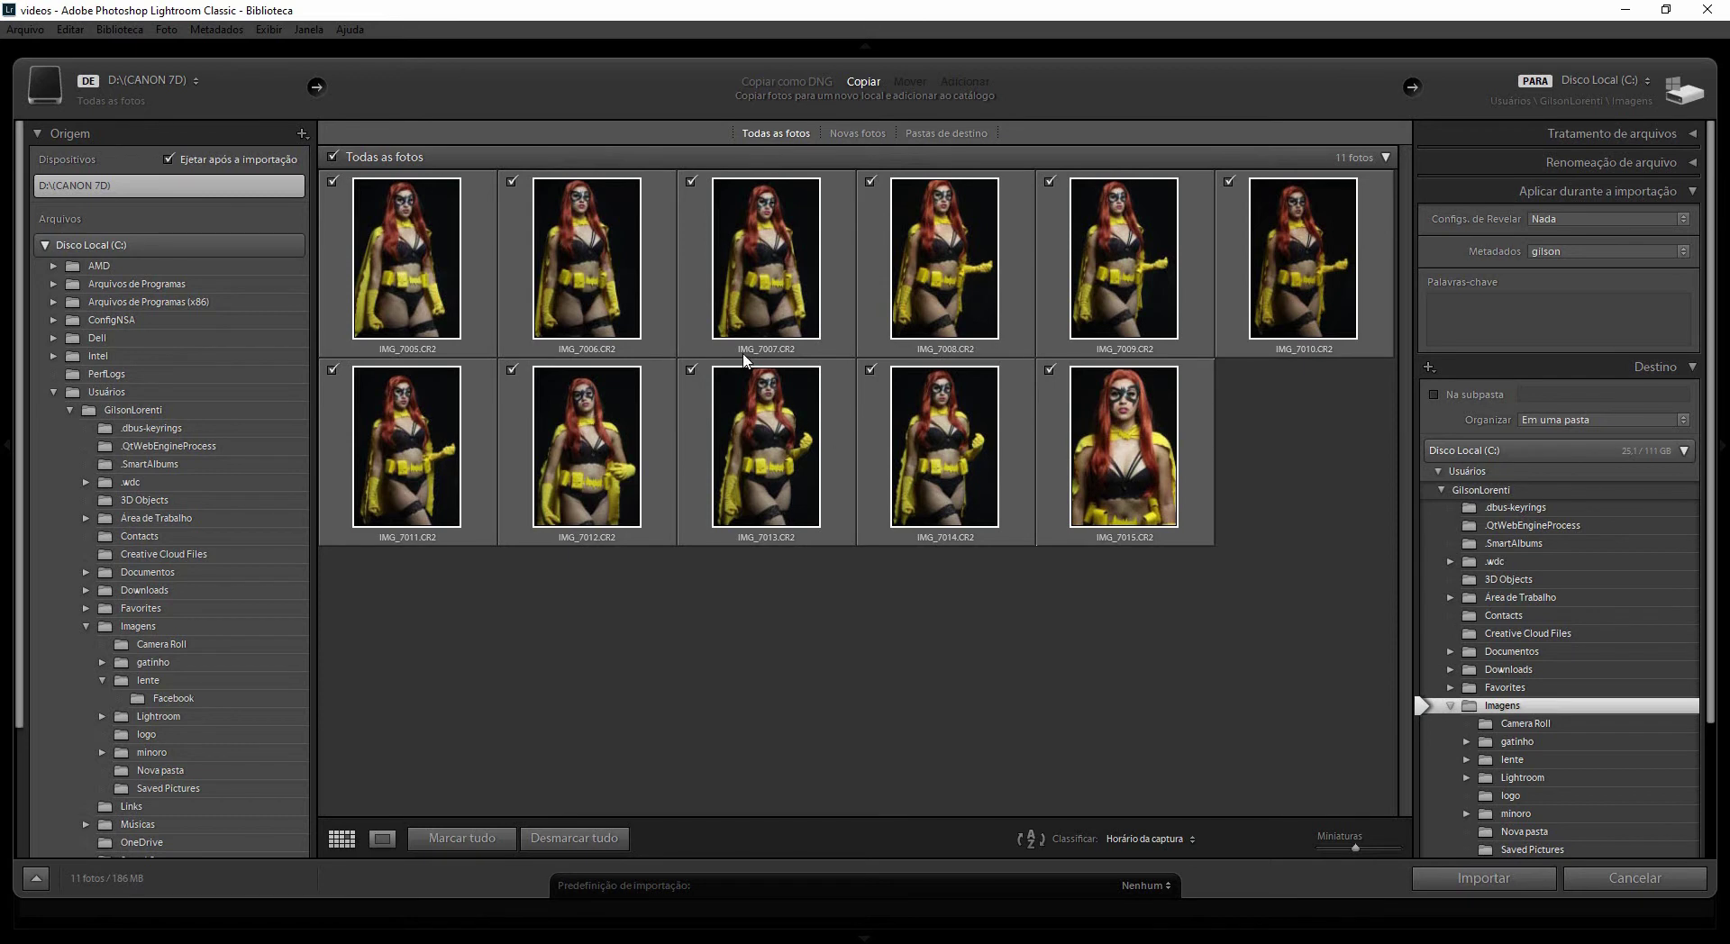
mouse_move(771, 362)
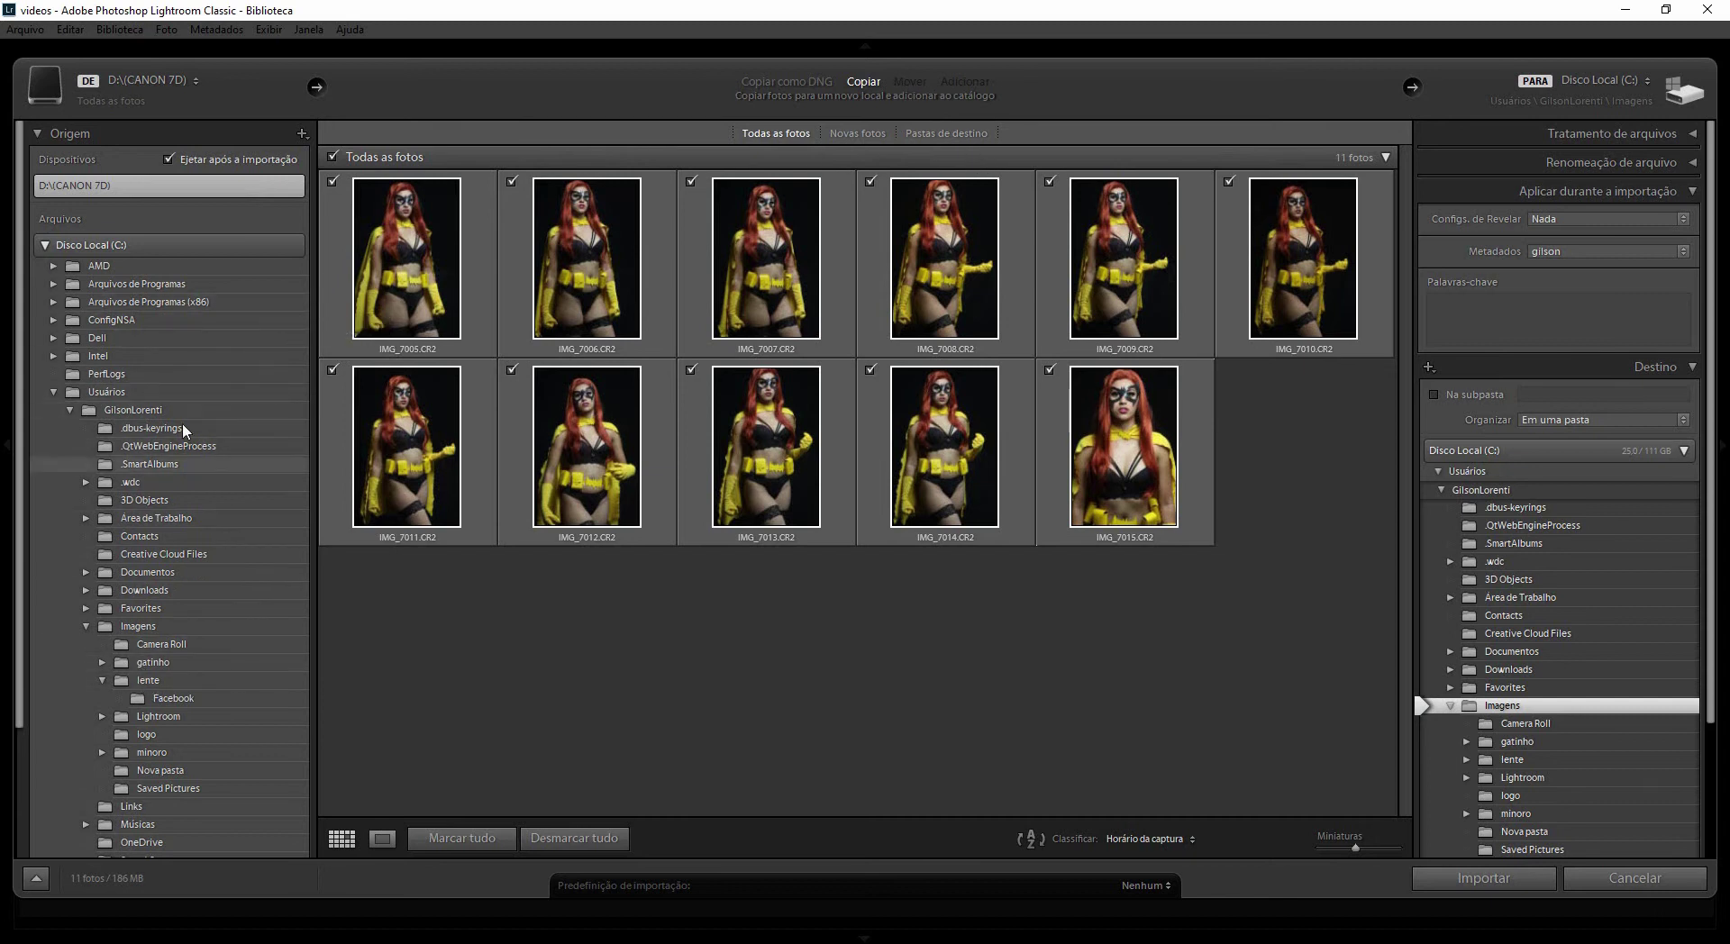
- Show the lente folder as import source and try the Mover and Adicionar import methods on it
left_click(170, 683)
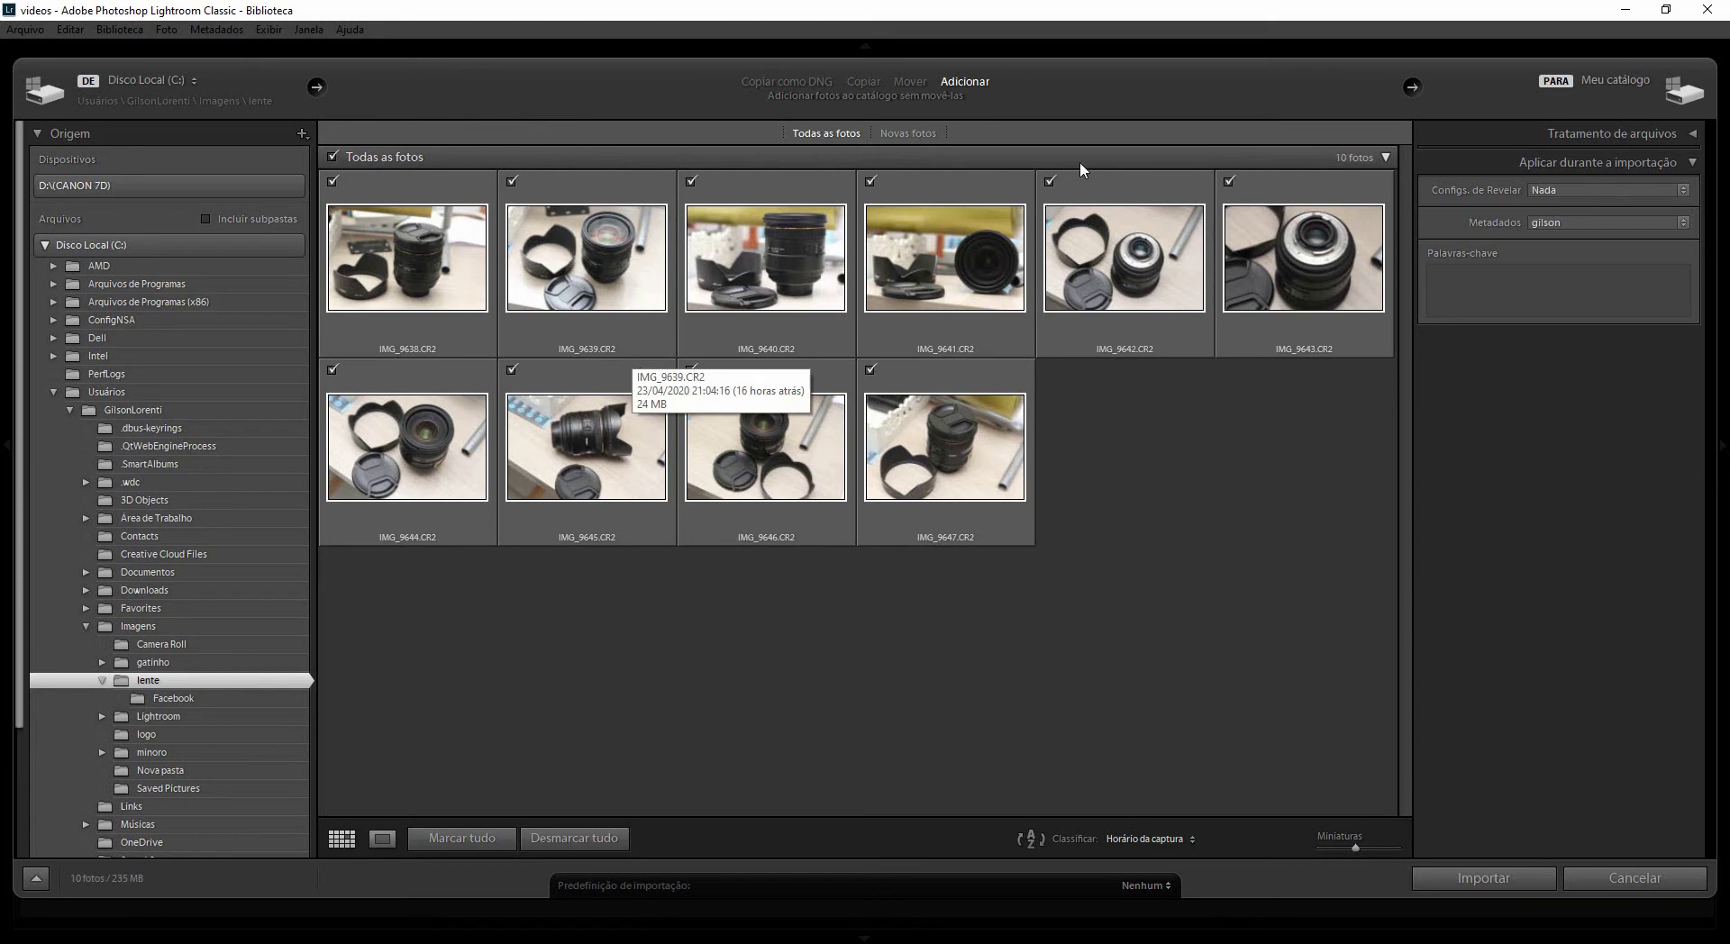
left_click(910, 83)
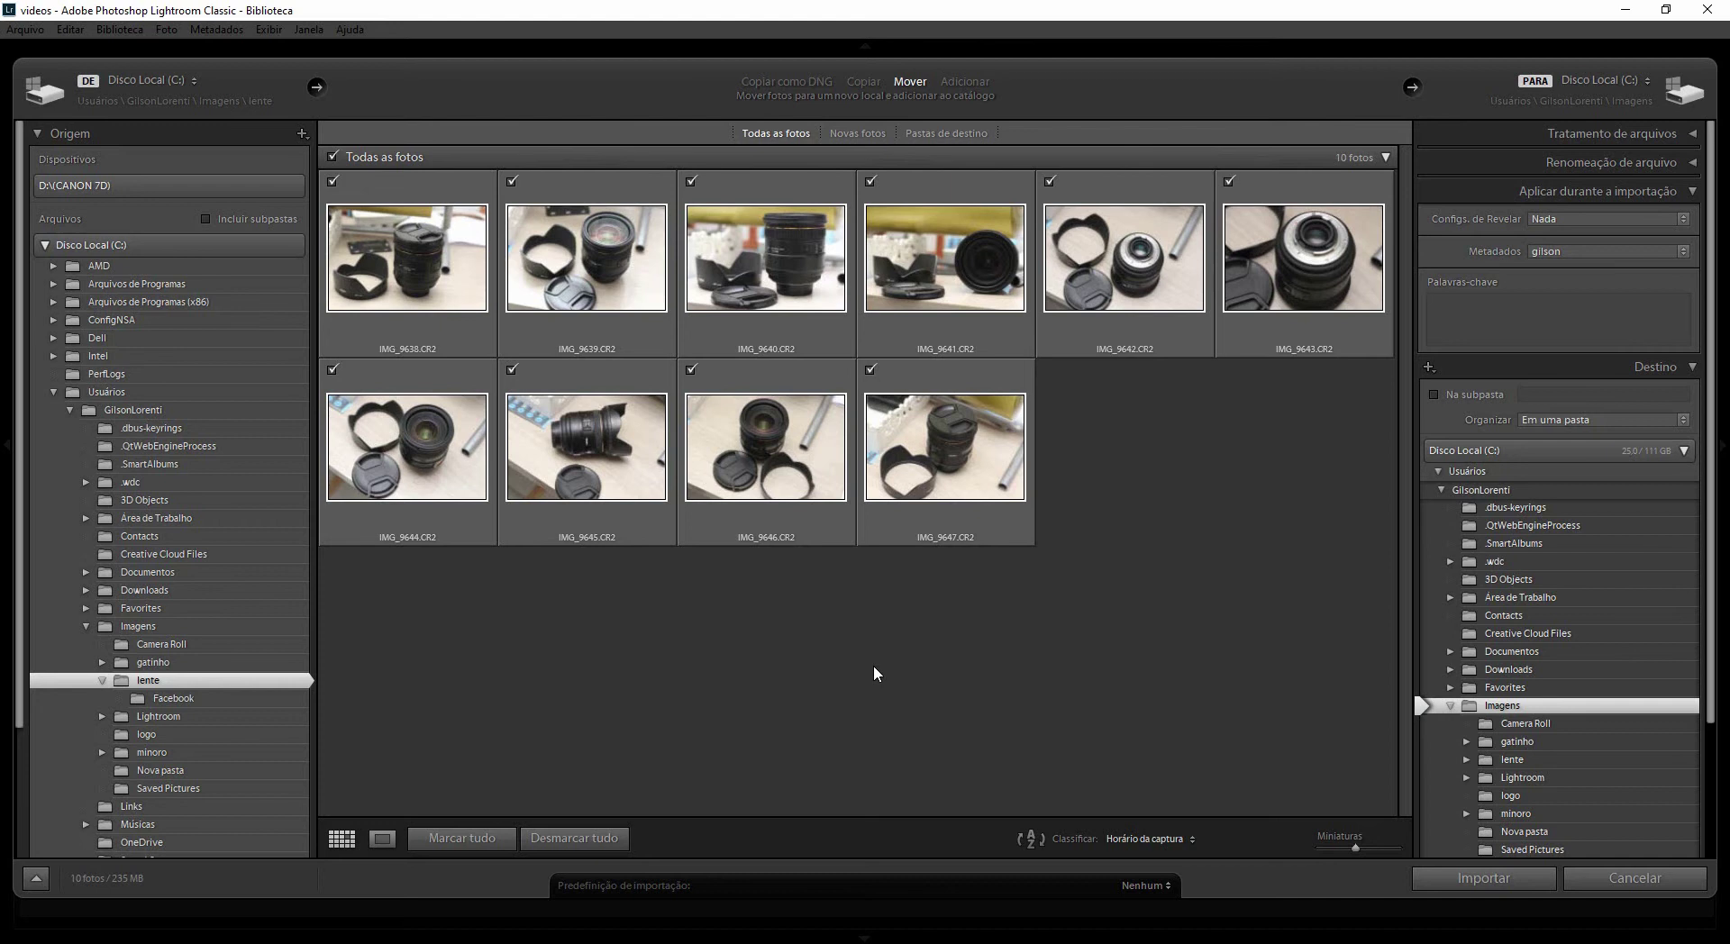
left_click(967, 83)
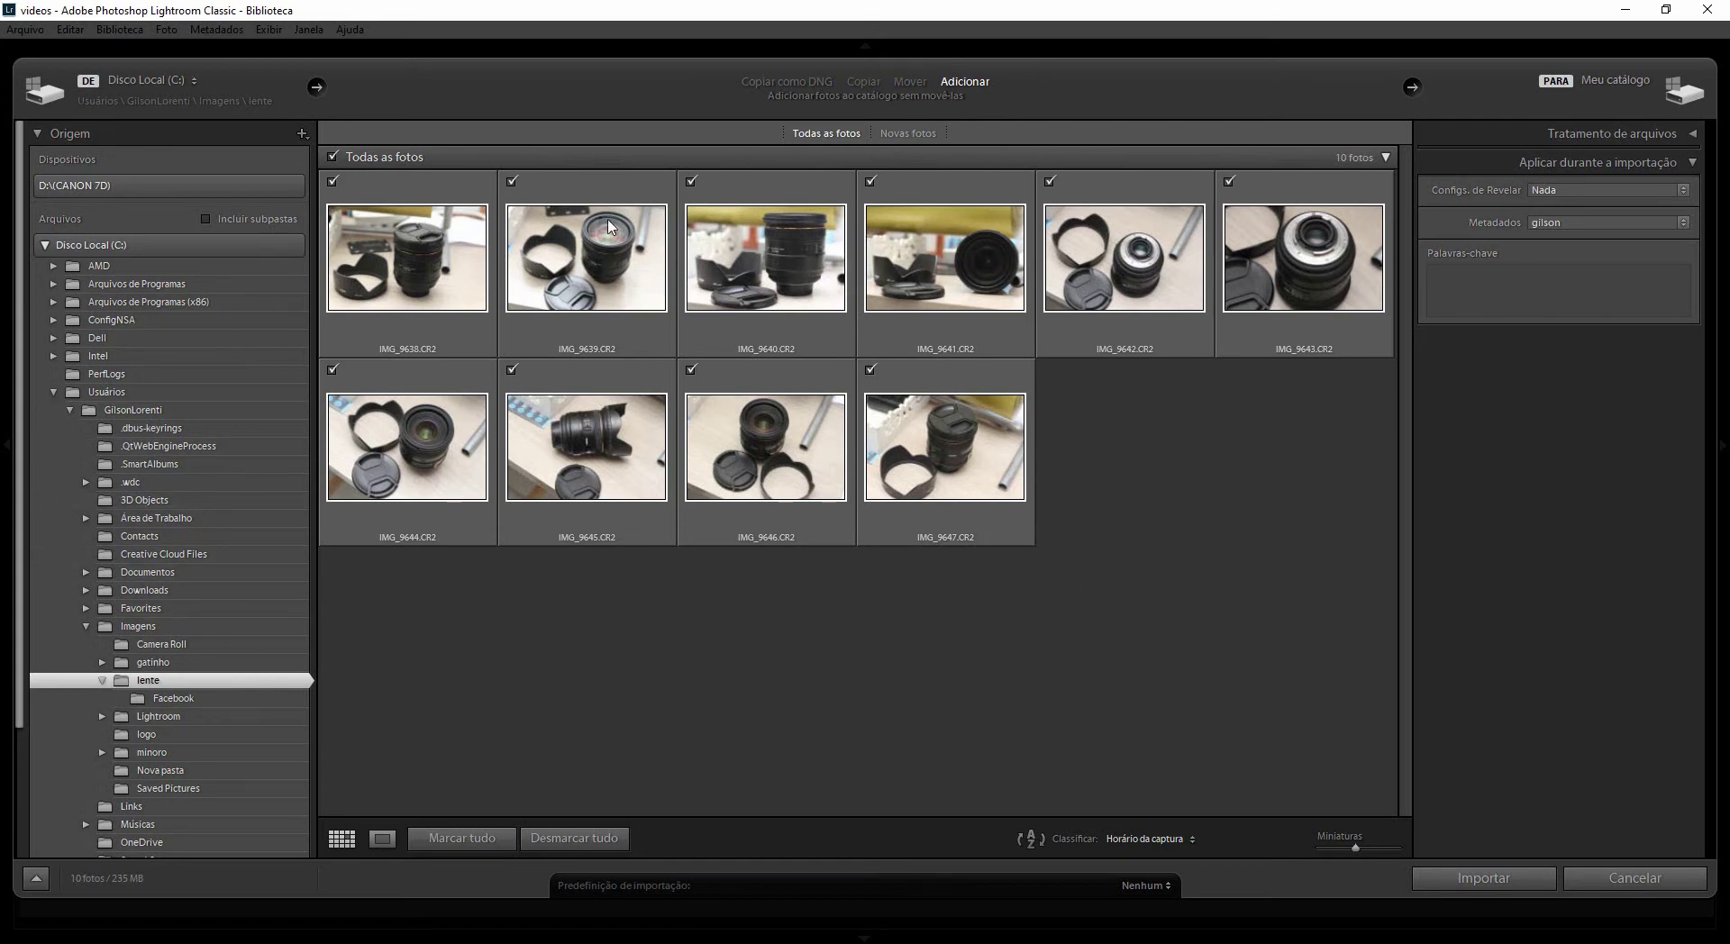
- Set the CANON 7D device as import source with the Copiar method, sorted by Horário da captura
left_click(89, 186)
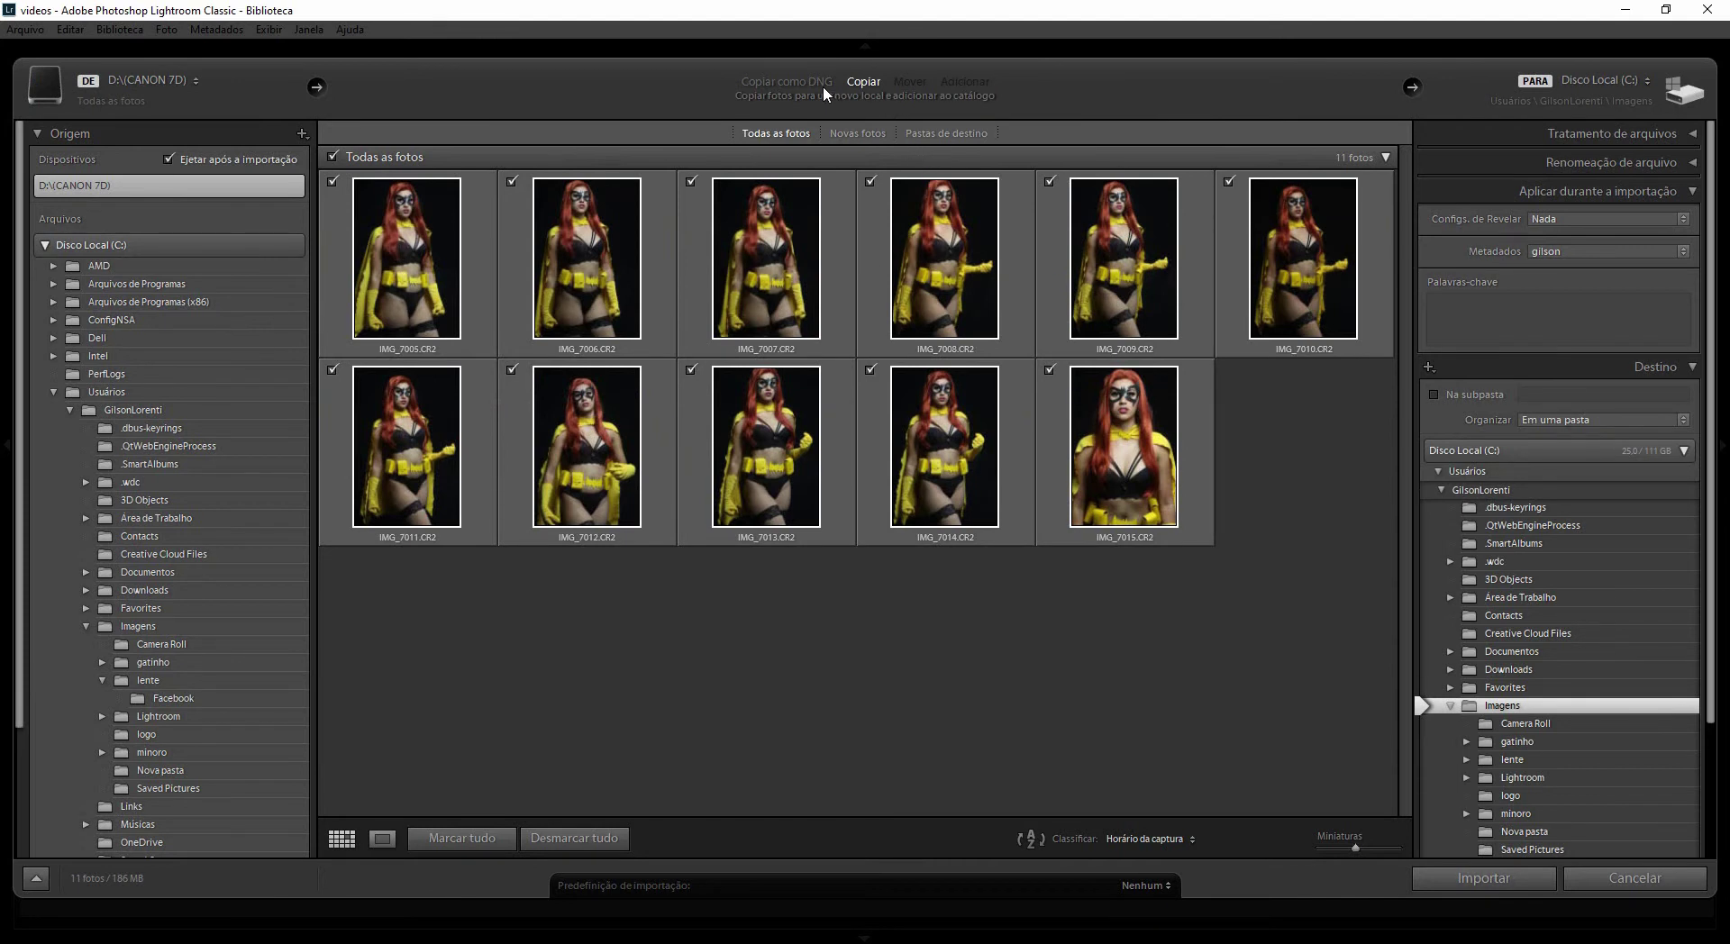
left_click(800, 80)
left_click(864, 82)
left_click(1166, 842)
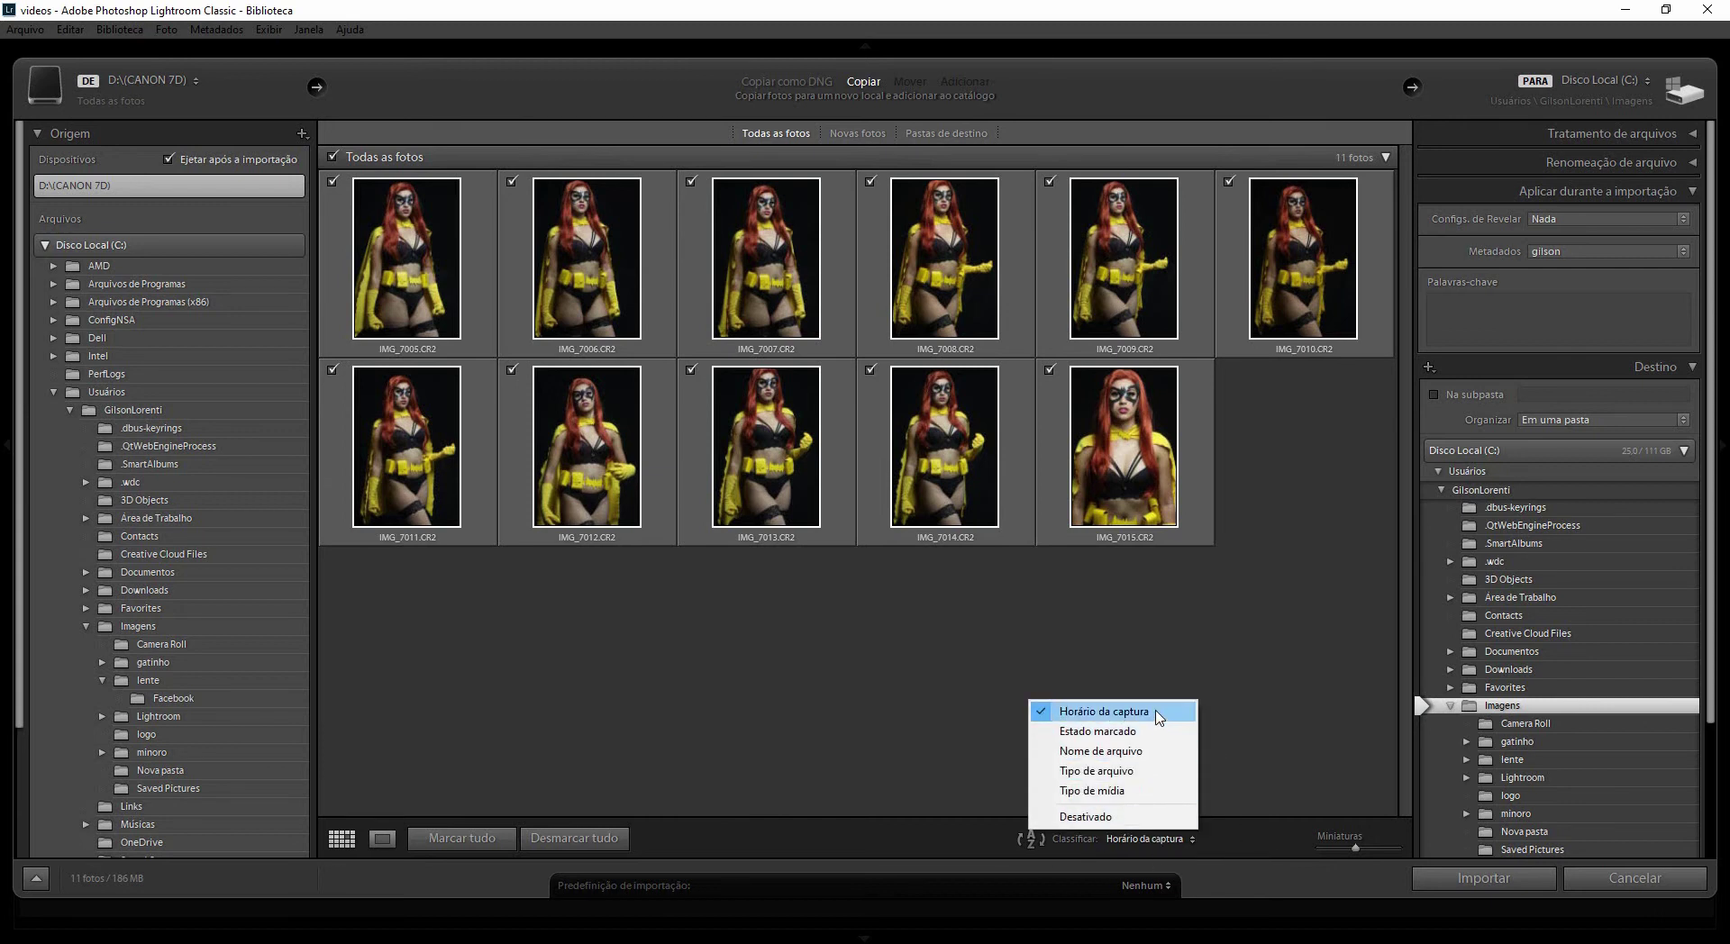
left_click(1109, 718)
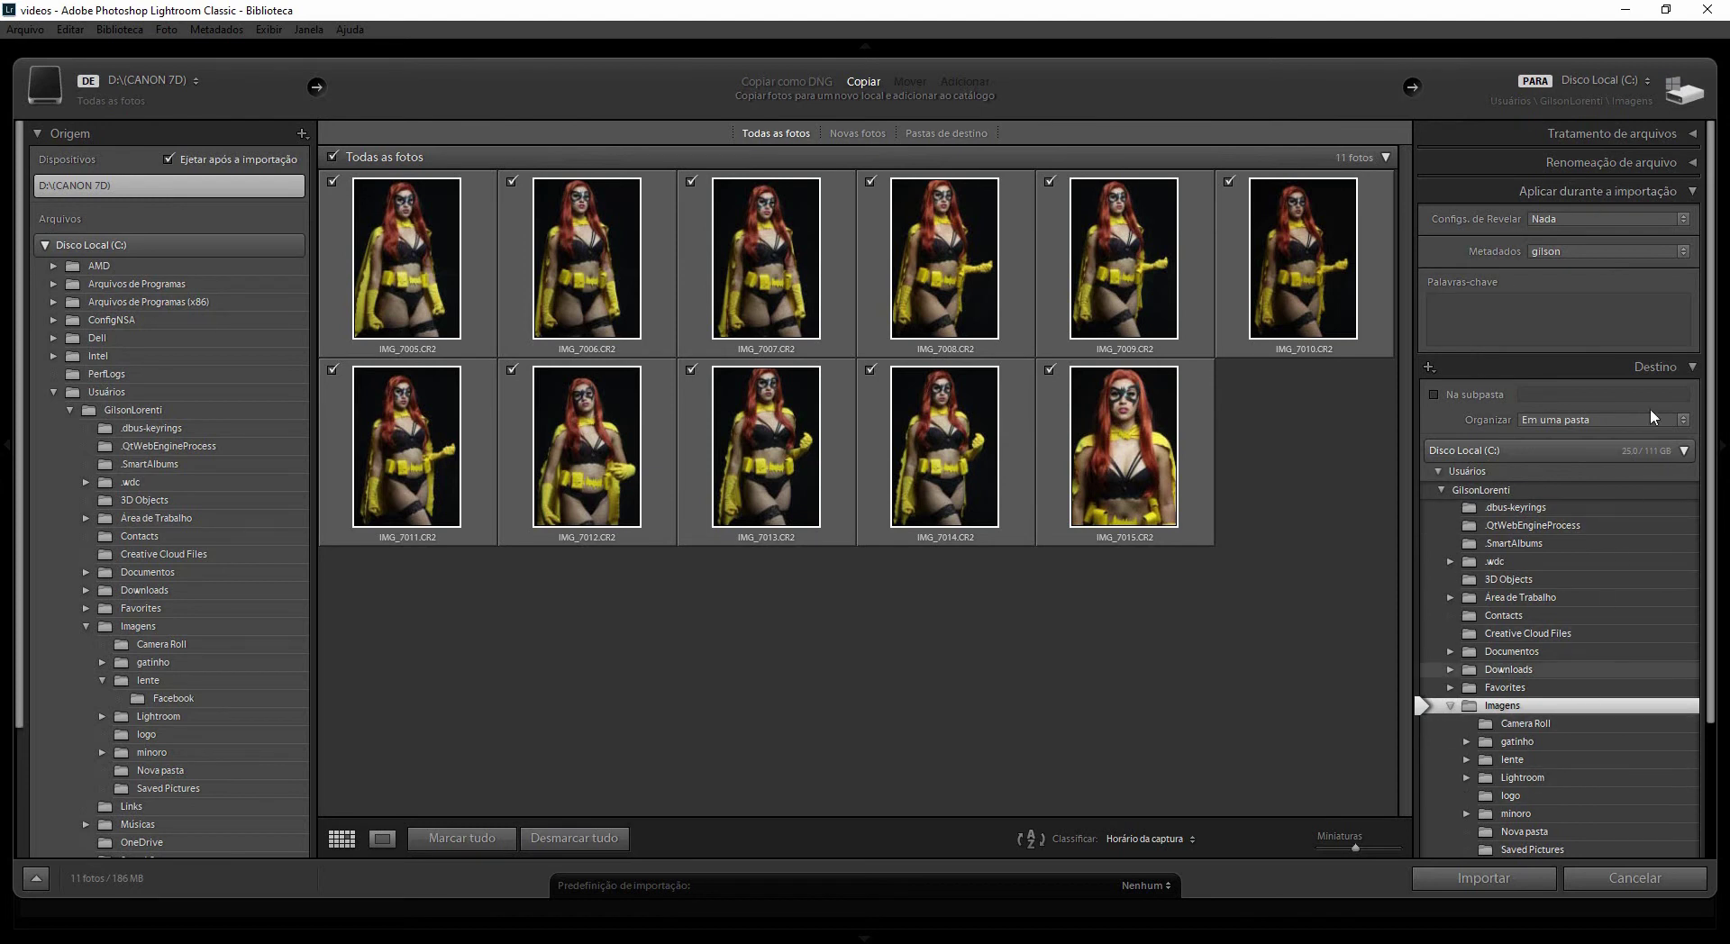
- Collapse the Aplicar durante a importação and Destino settings, and in Tratamento de arquivos set previews to Padrão with smart previews enabled
left_click(1694, 191)
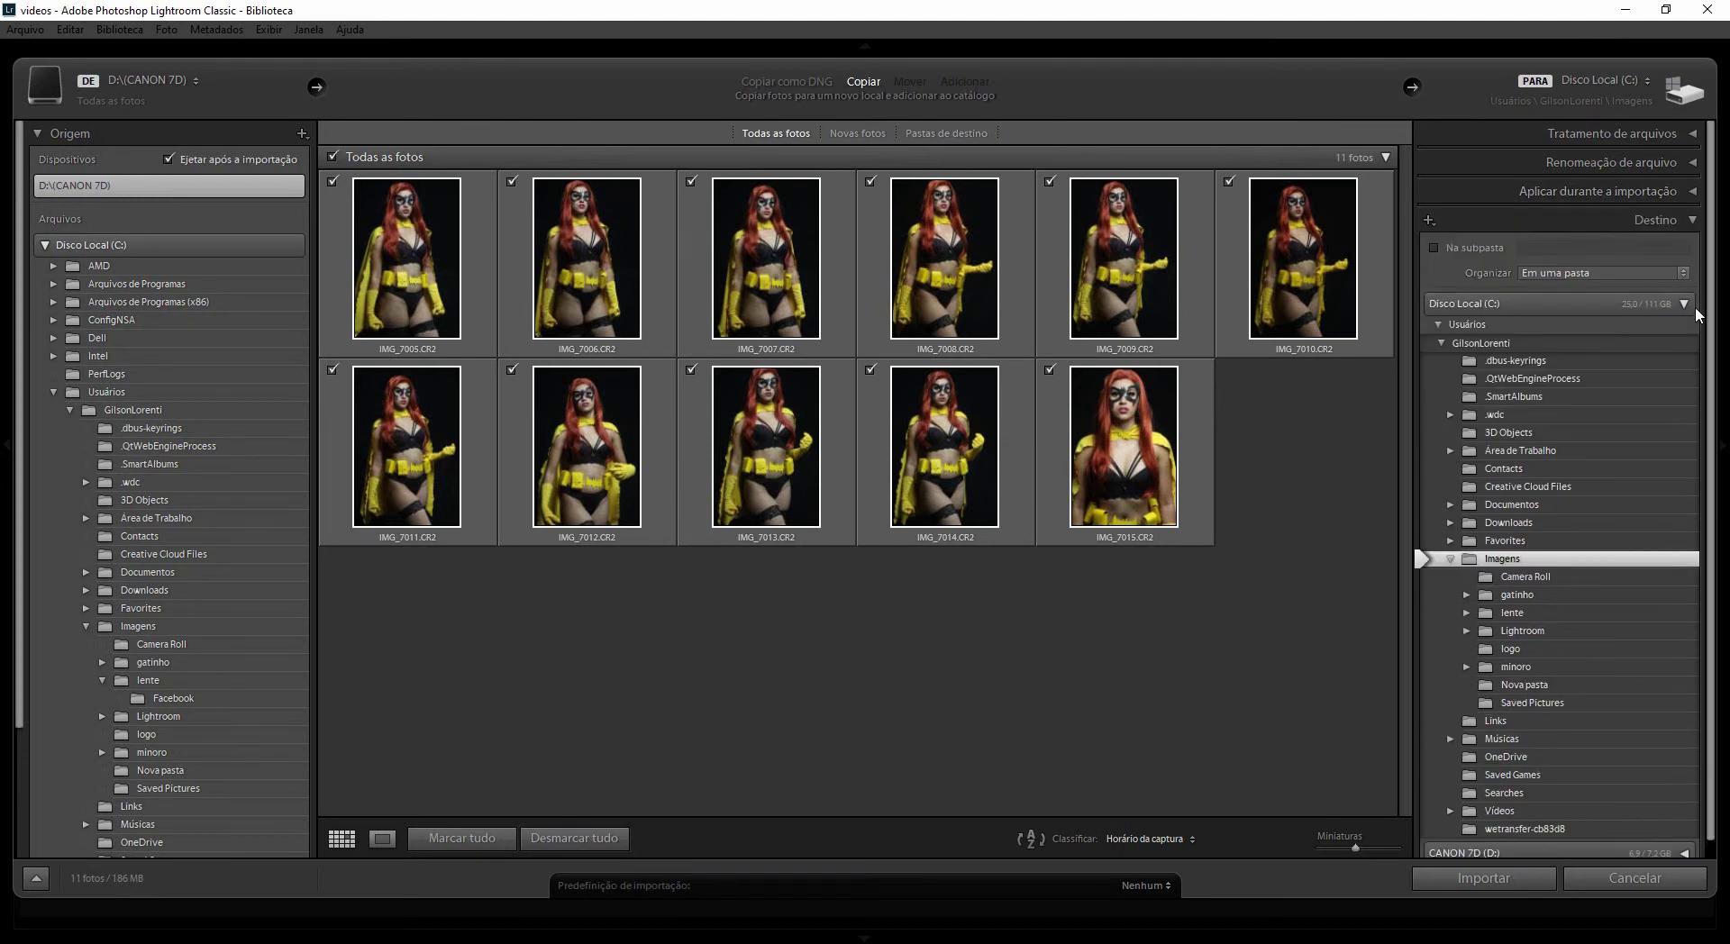
left_click(1692, 221)
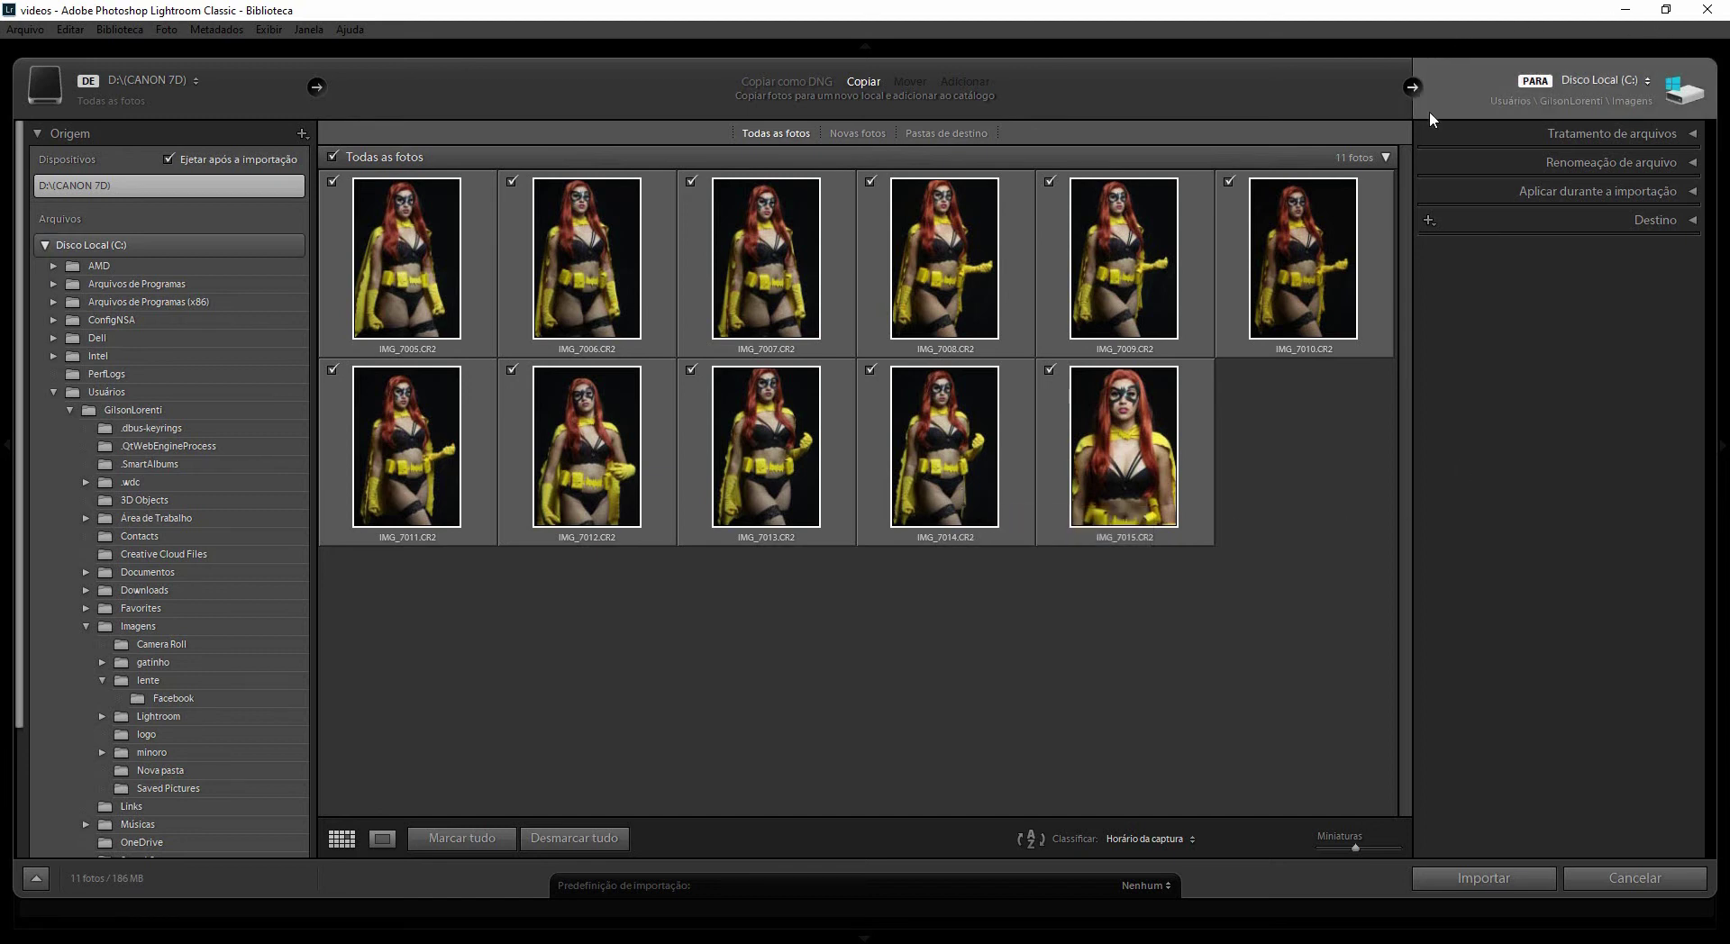
left_click(1687, 136)
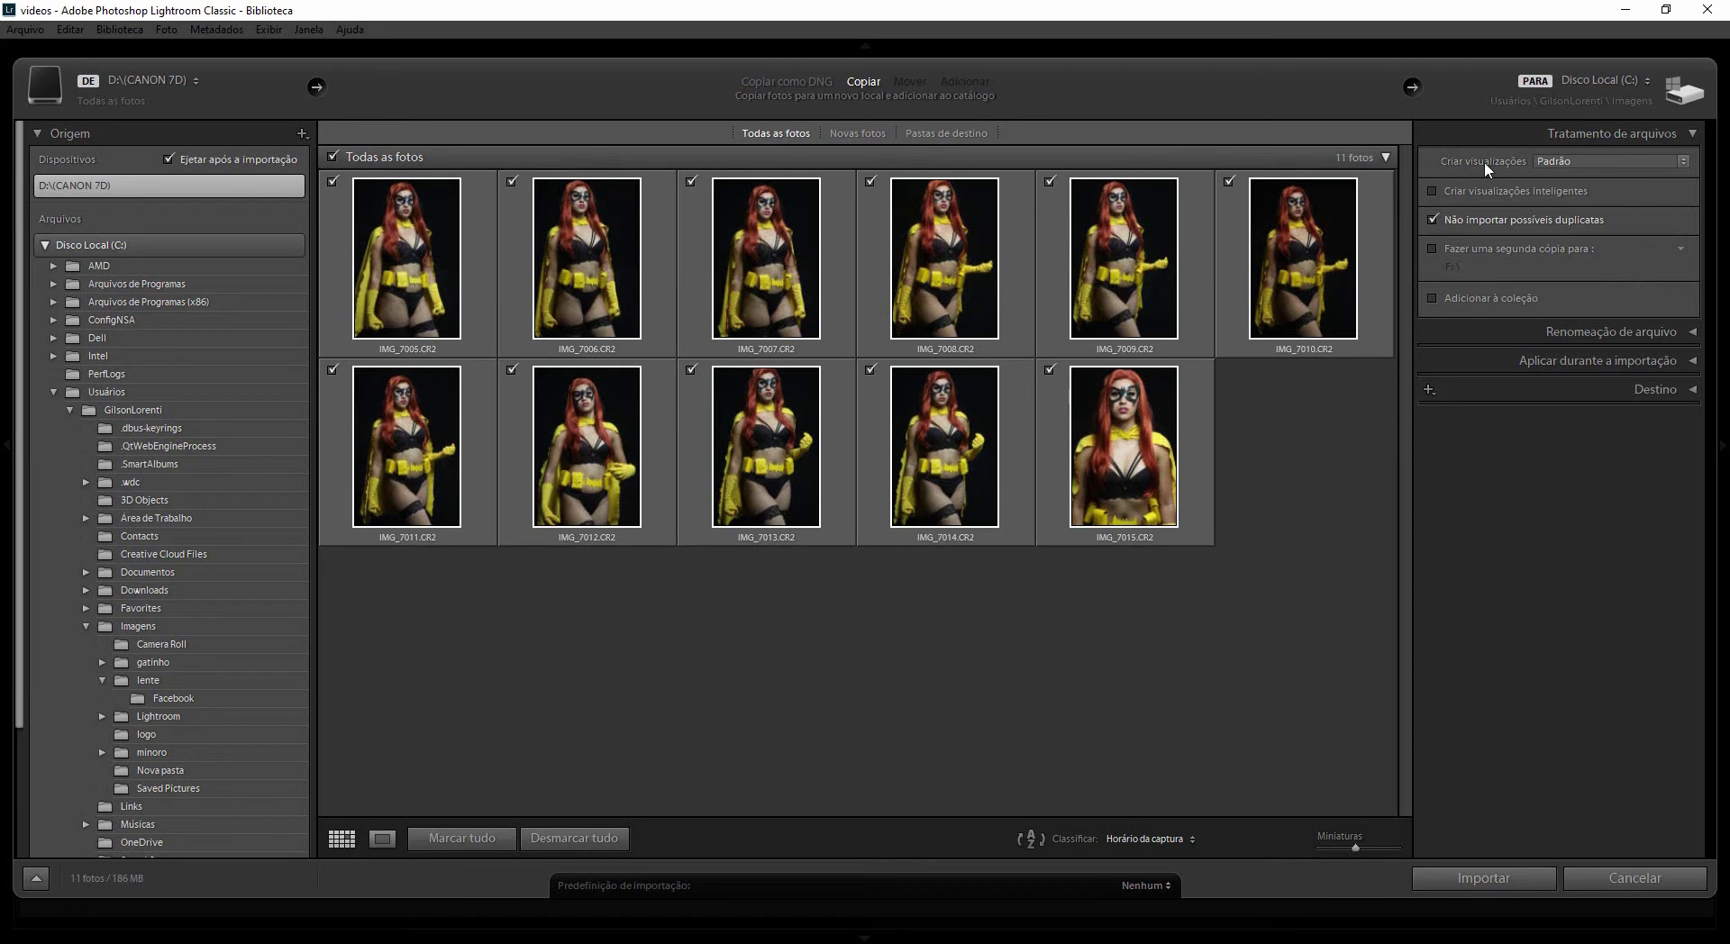
left_click(1622, 164)
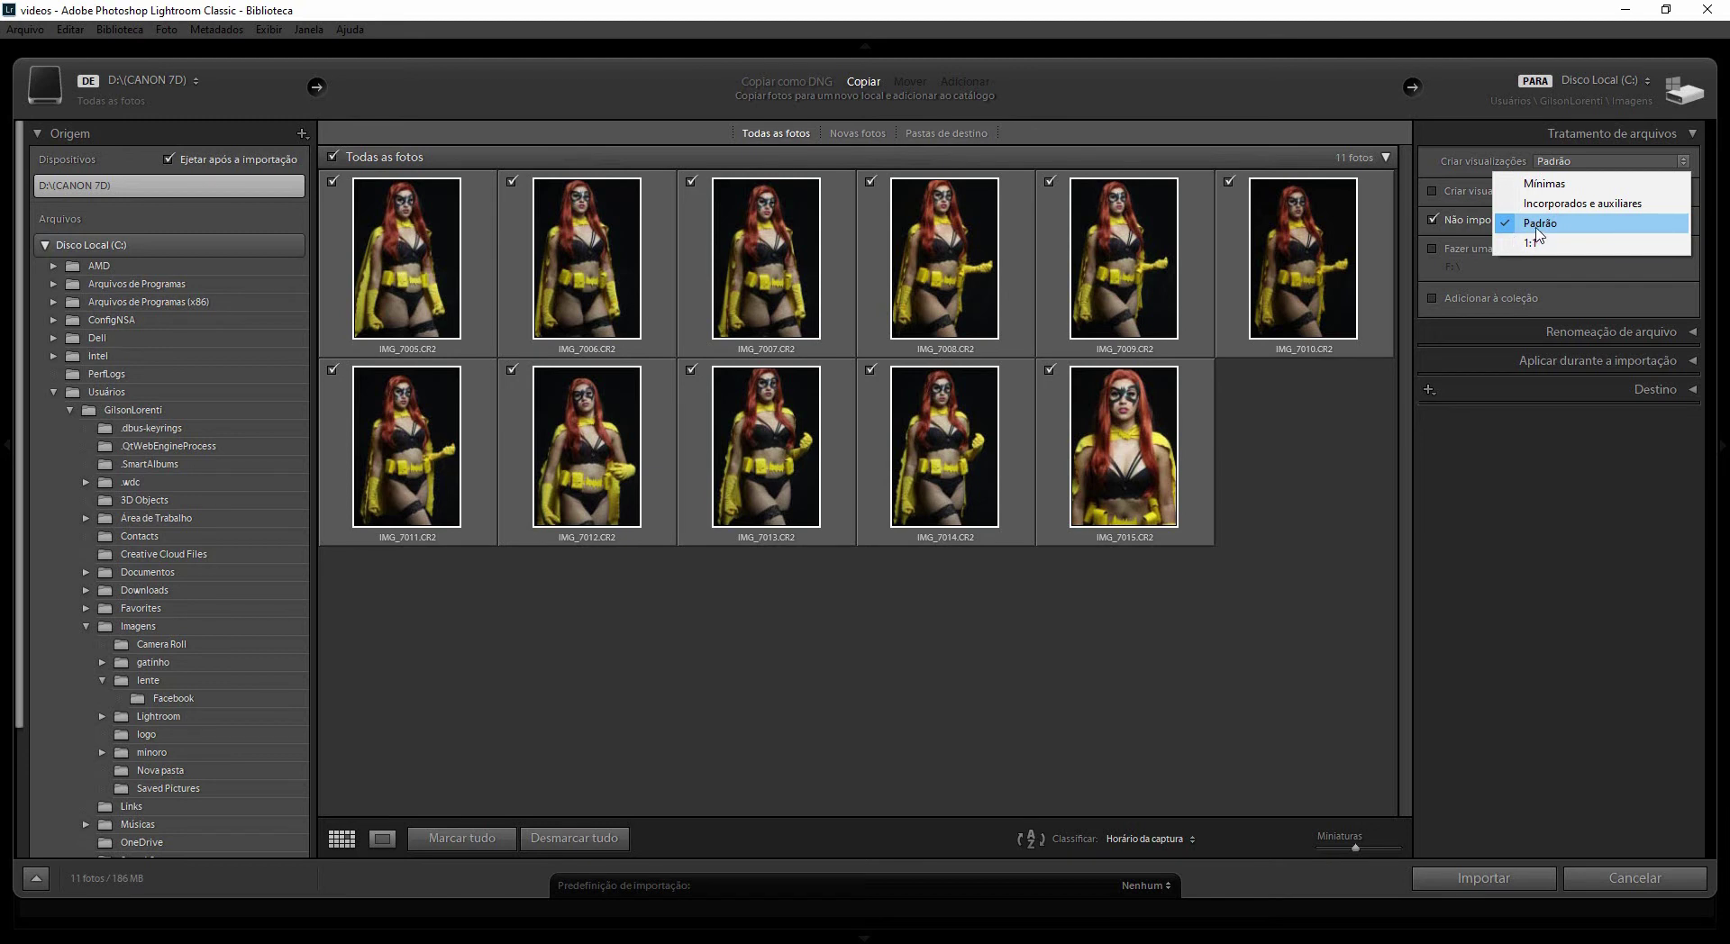
left_click(1538, 230)
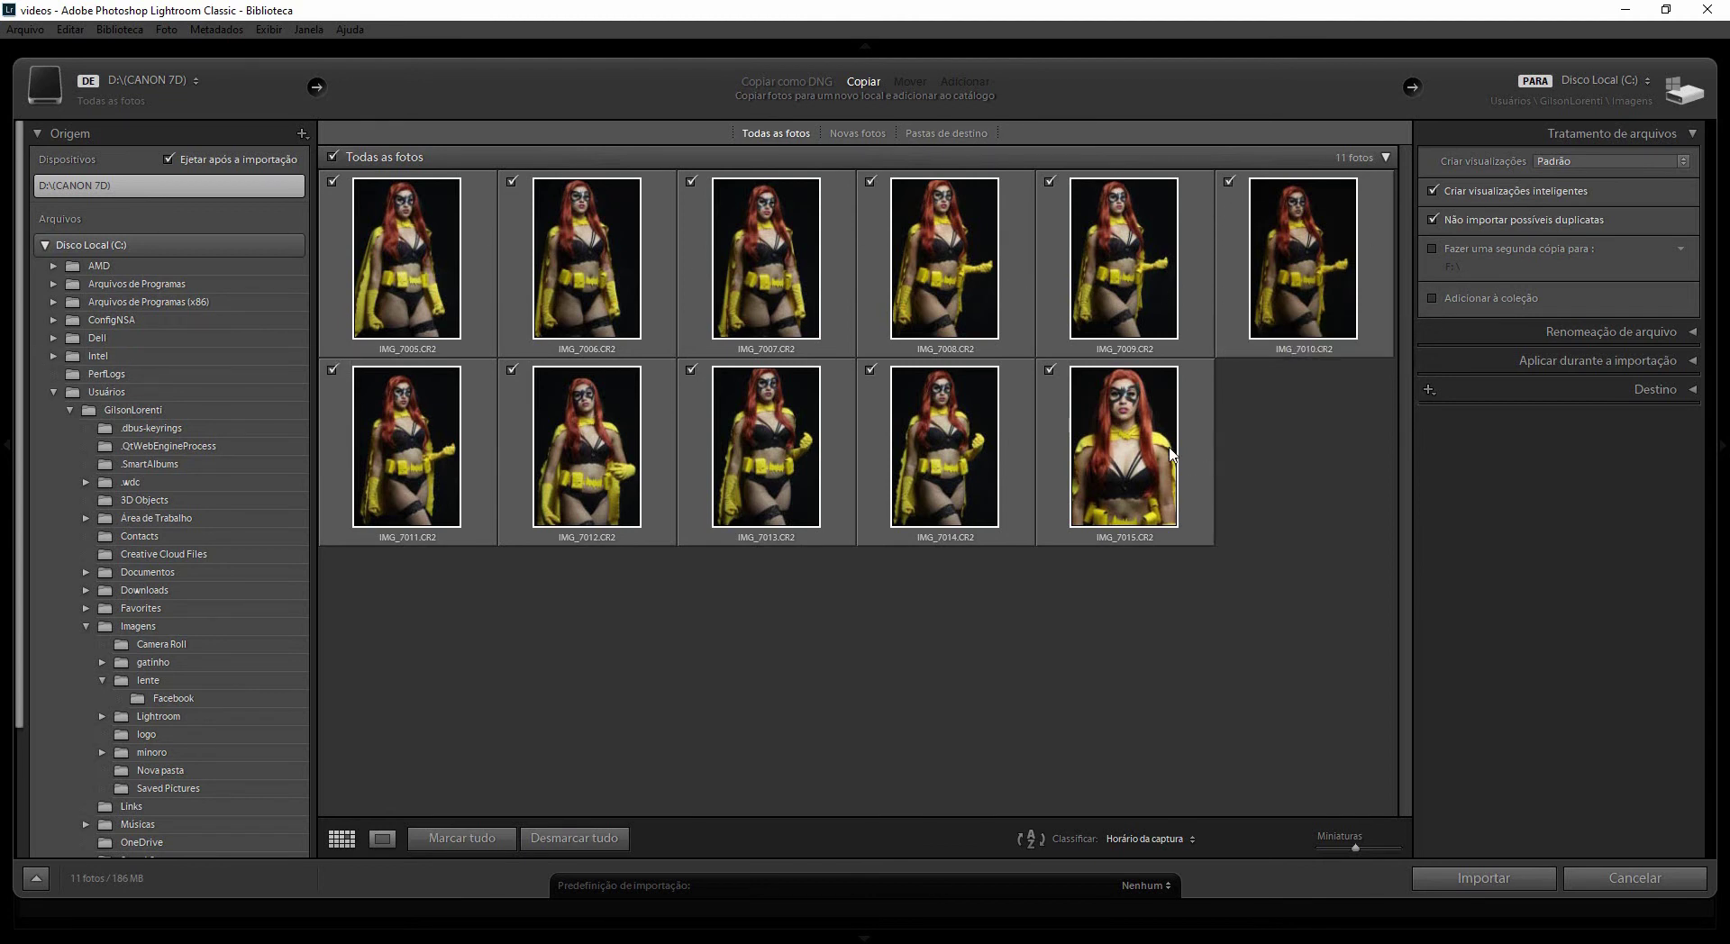
- Try enabling a second backup copy of the photos and browse the drives for its folder, leaving none selected
mouse_move(657, 378)
left_click(1453, 265)
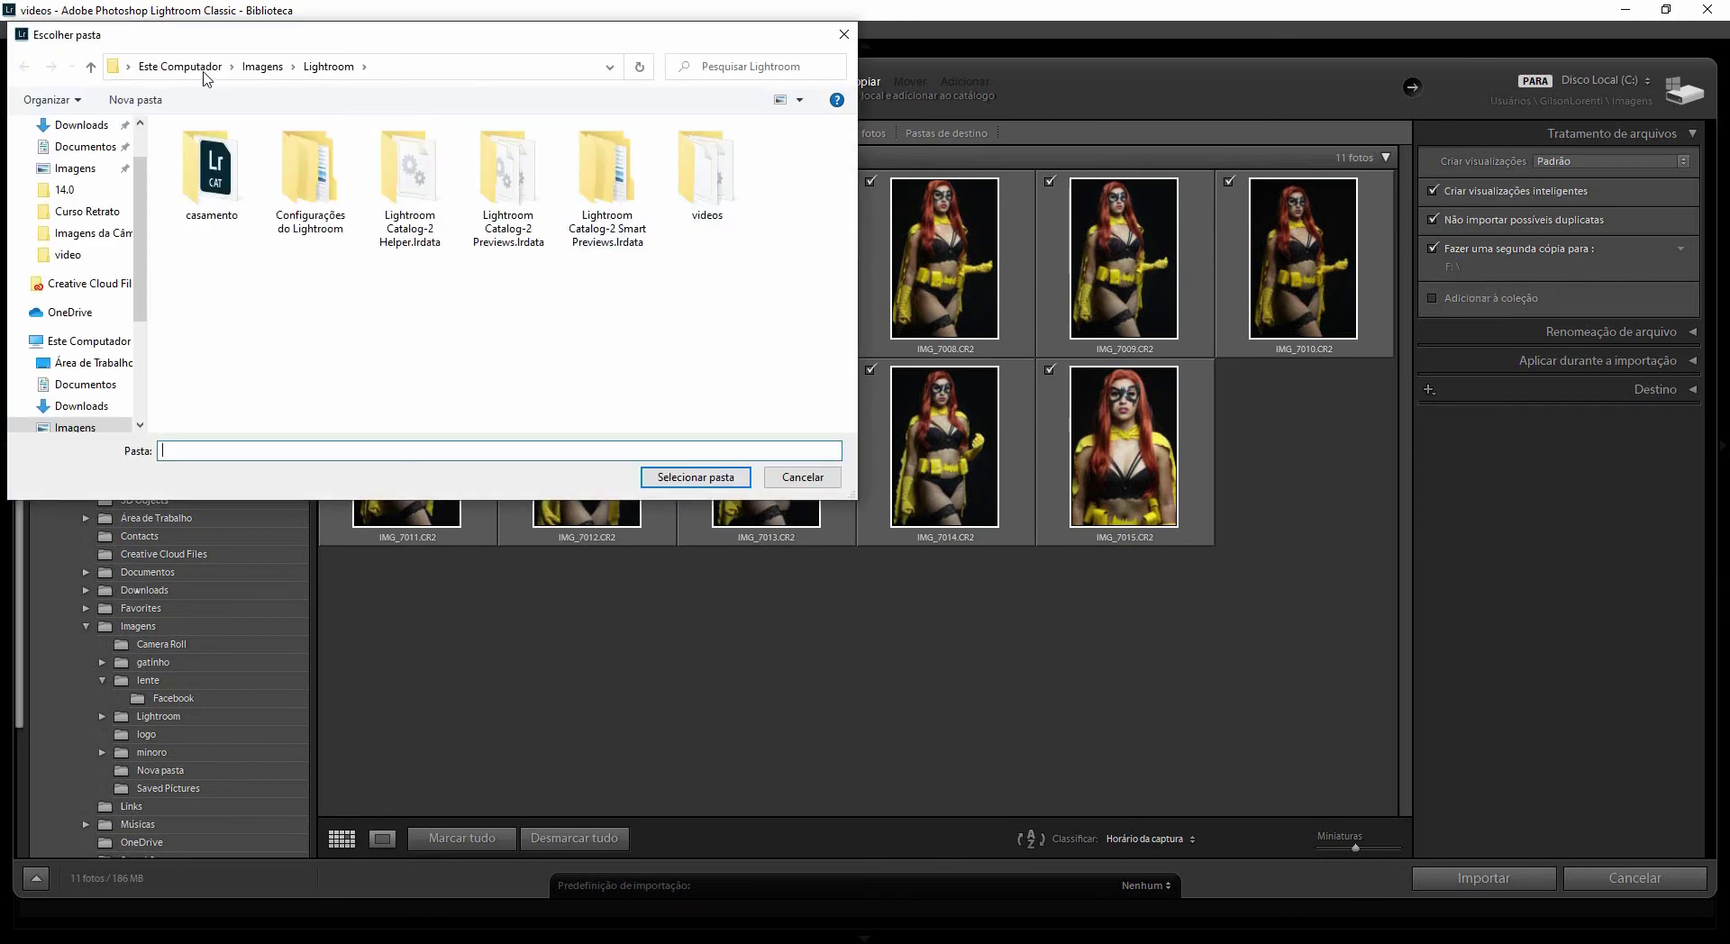
scroll(141, 351, "down", 1)
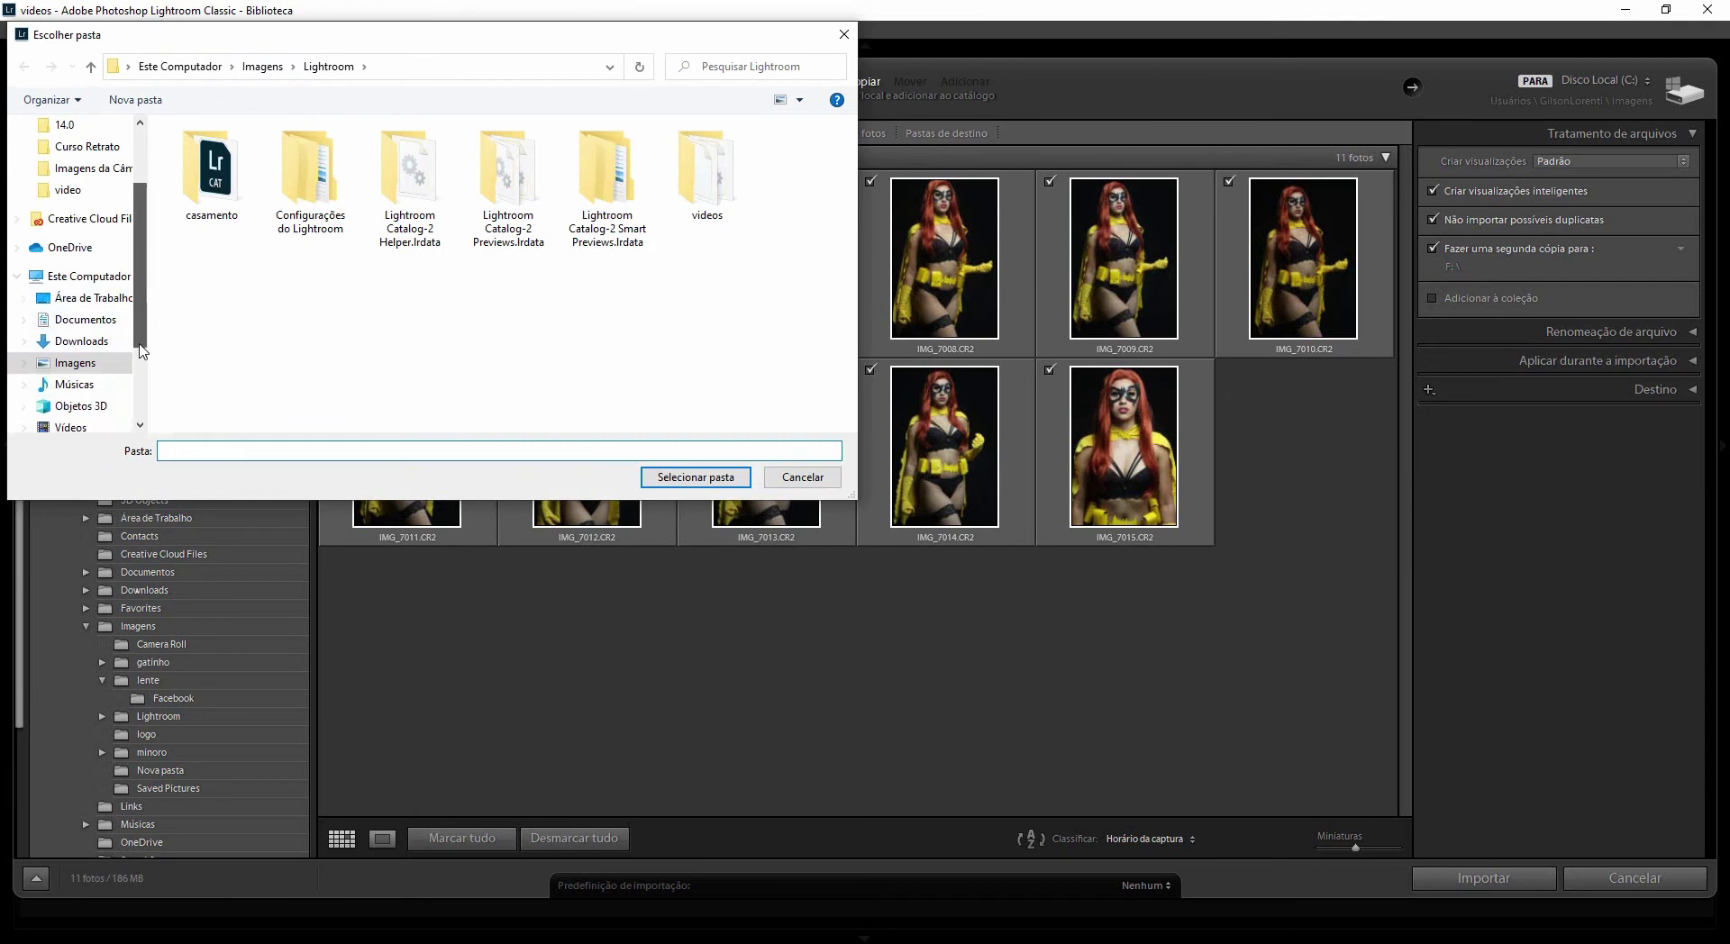
scroll(142, 351, "down", 2)
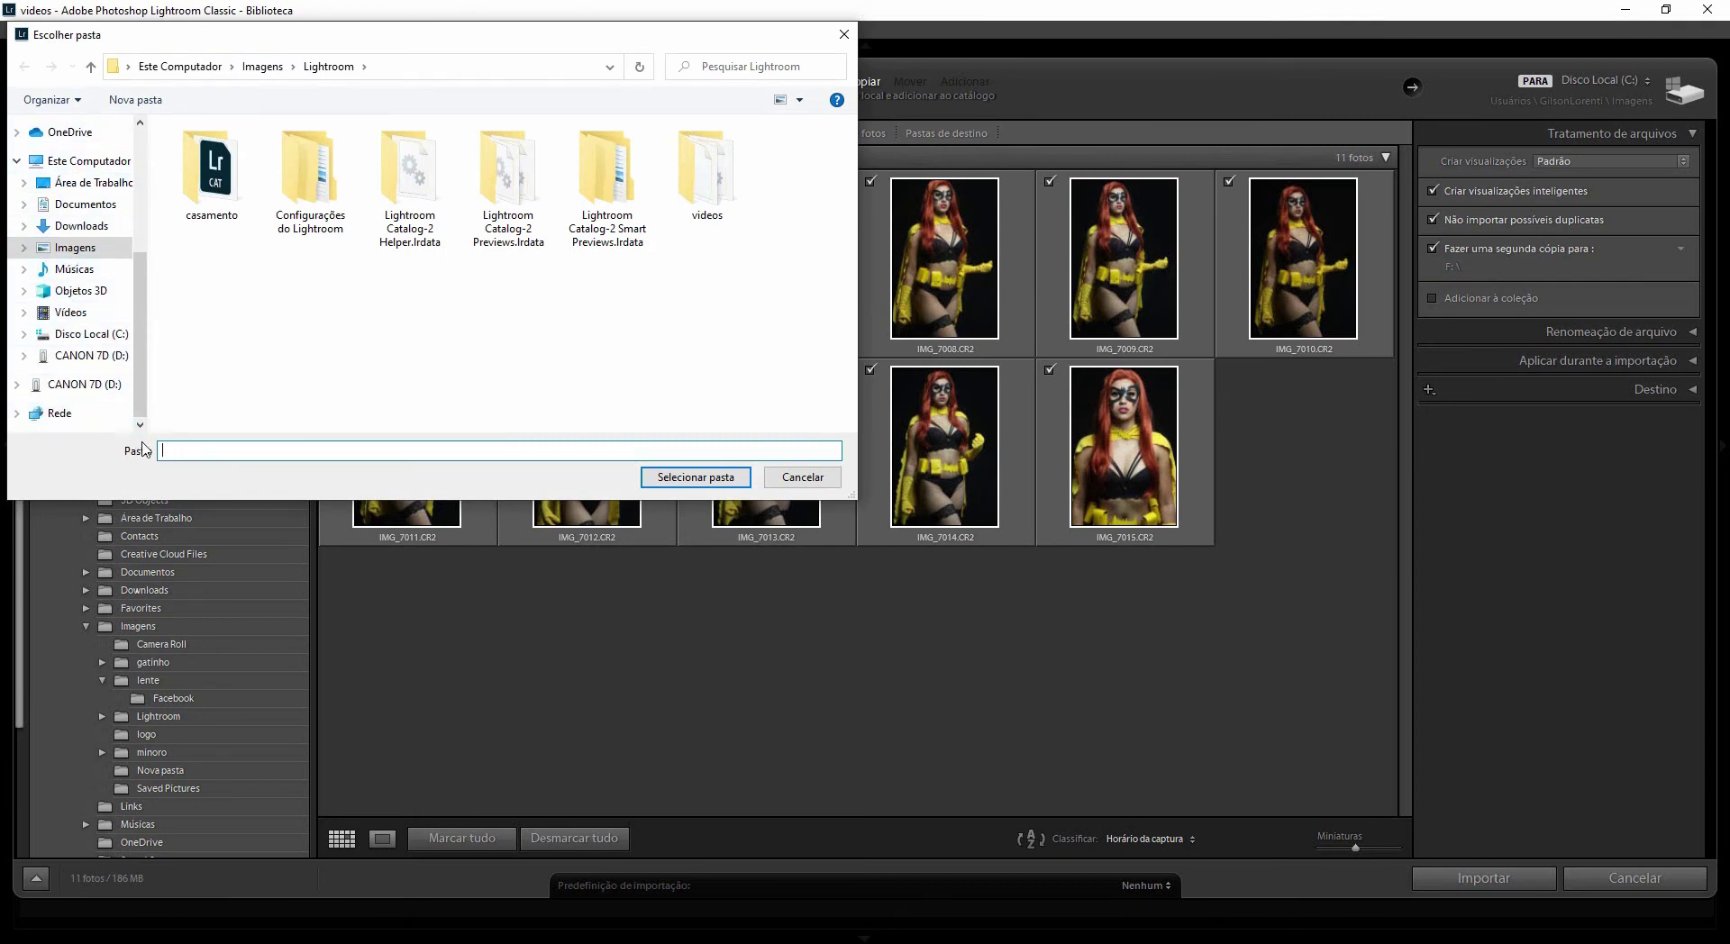
left_click(829, 481)
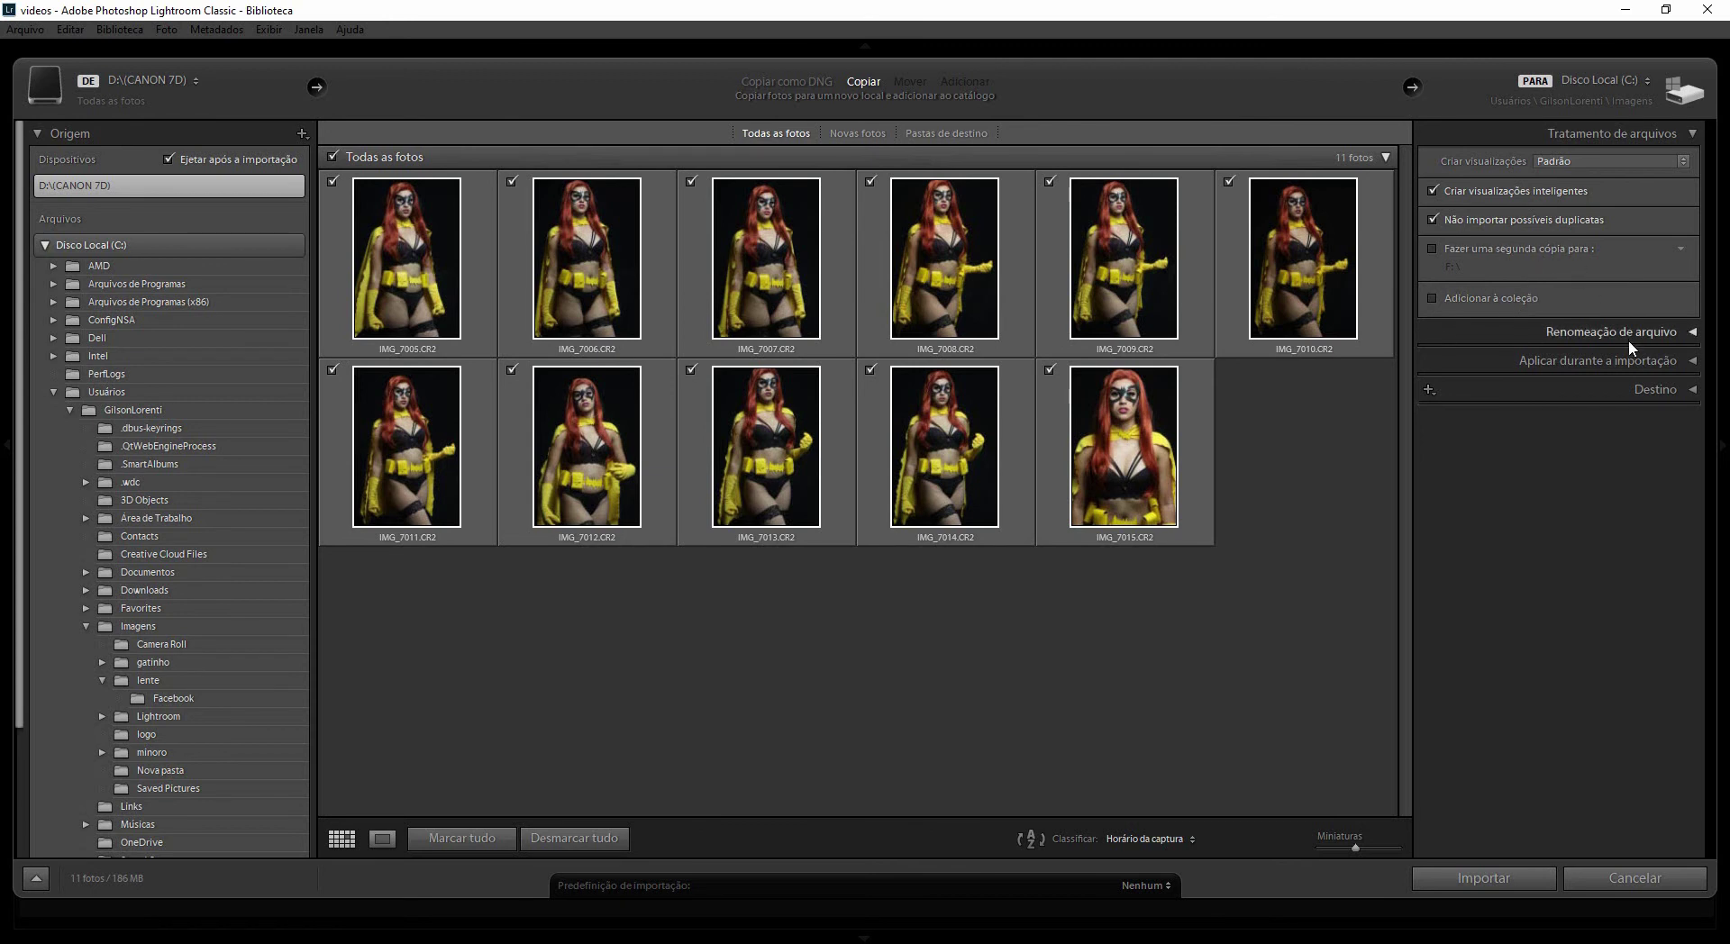
- Try Renomear arquivos and examine its Modelo naming templates, leaving renaming disabled and its settings collapsed
left_click(1673, 138)
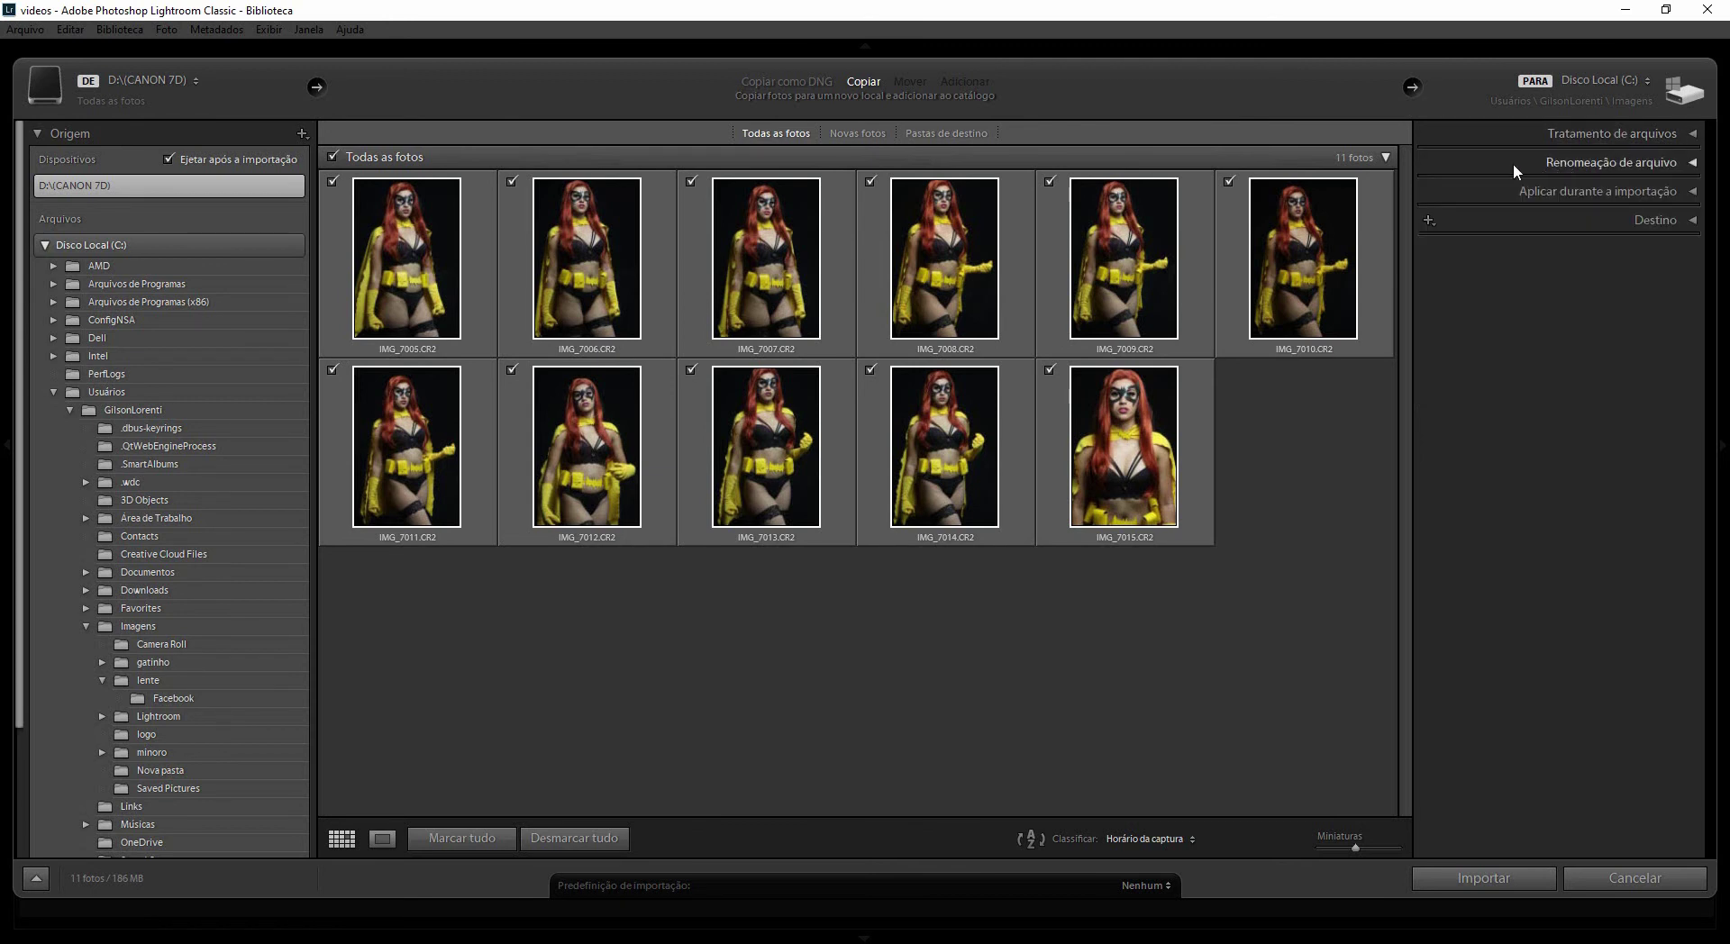
left_click(1689, 170)
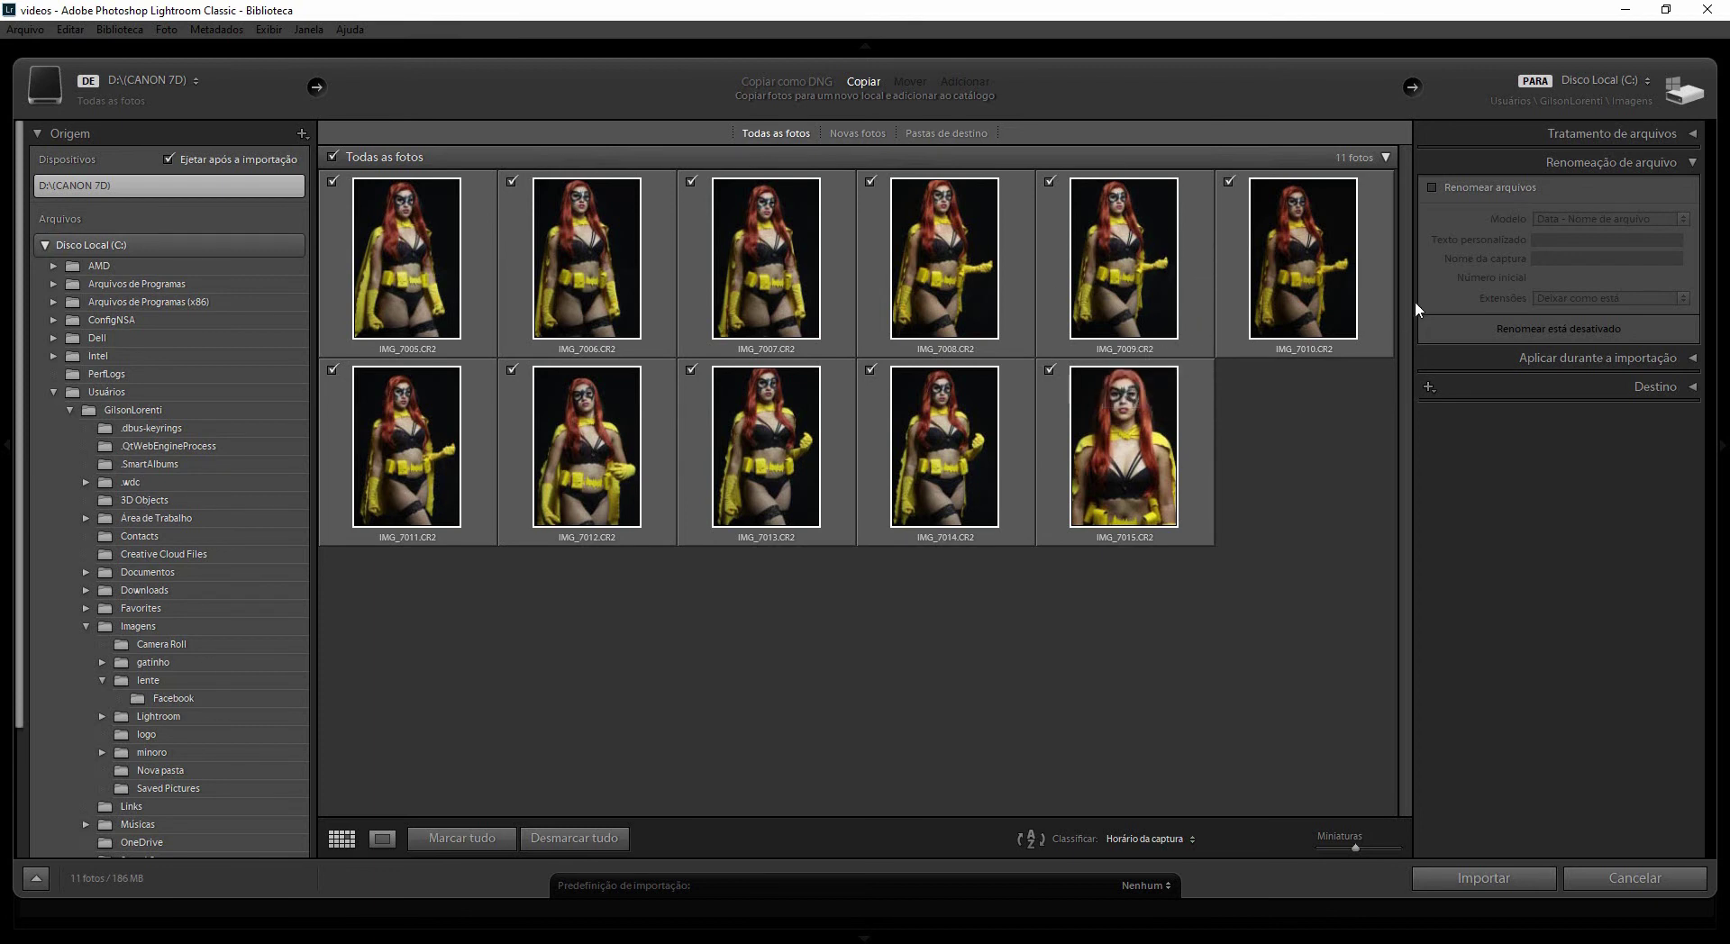
left_click(1491, 191)
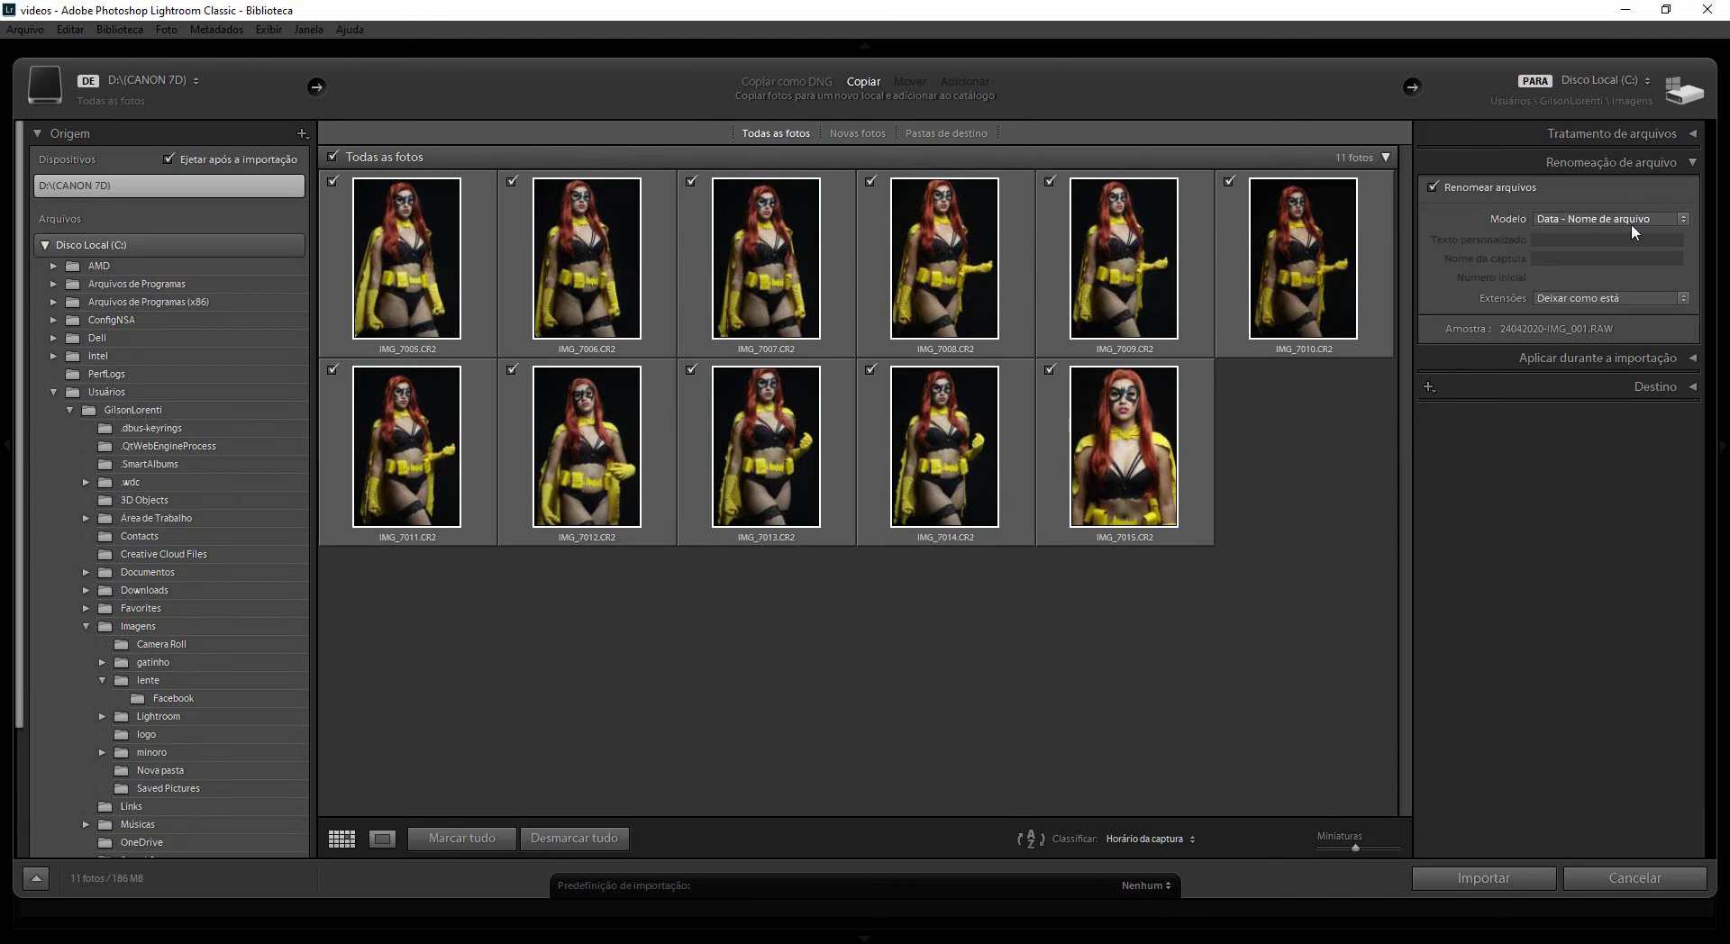
left_click(1583, 220)
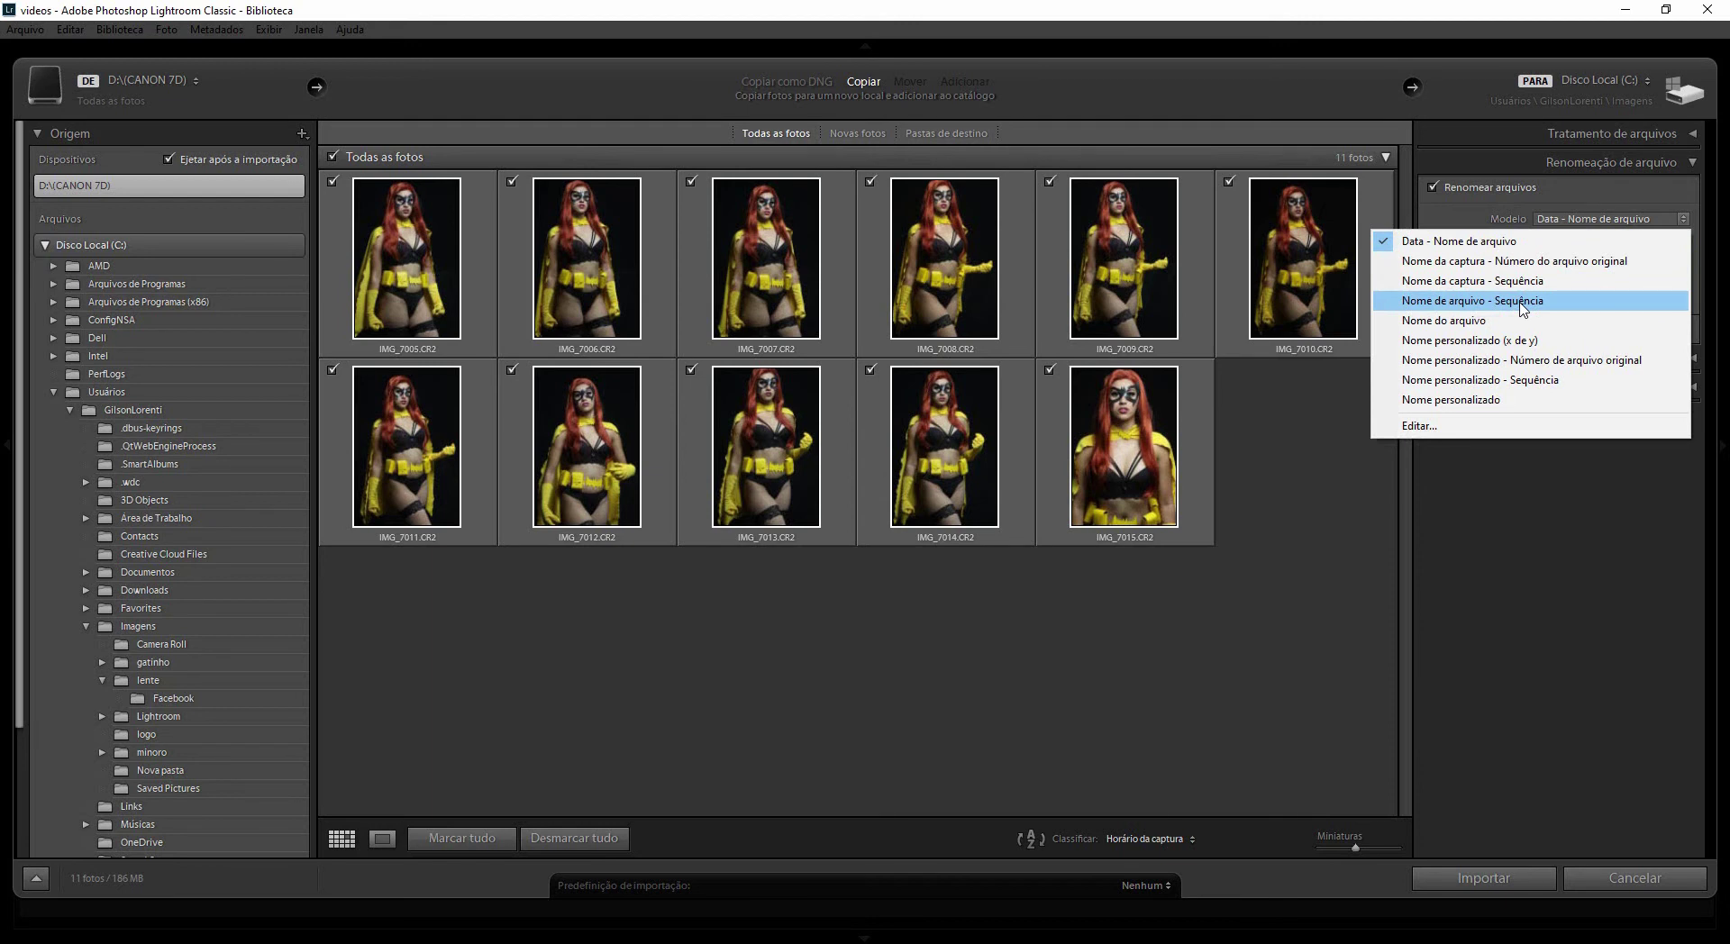
left_click(1556, 196)
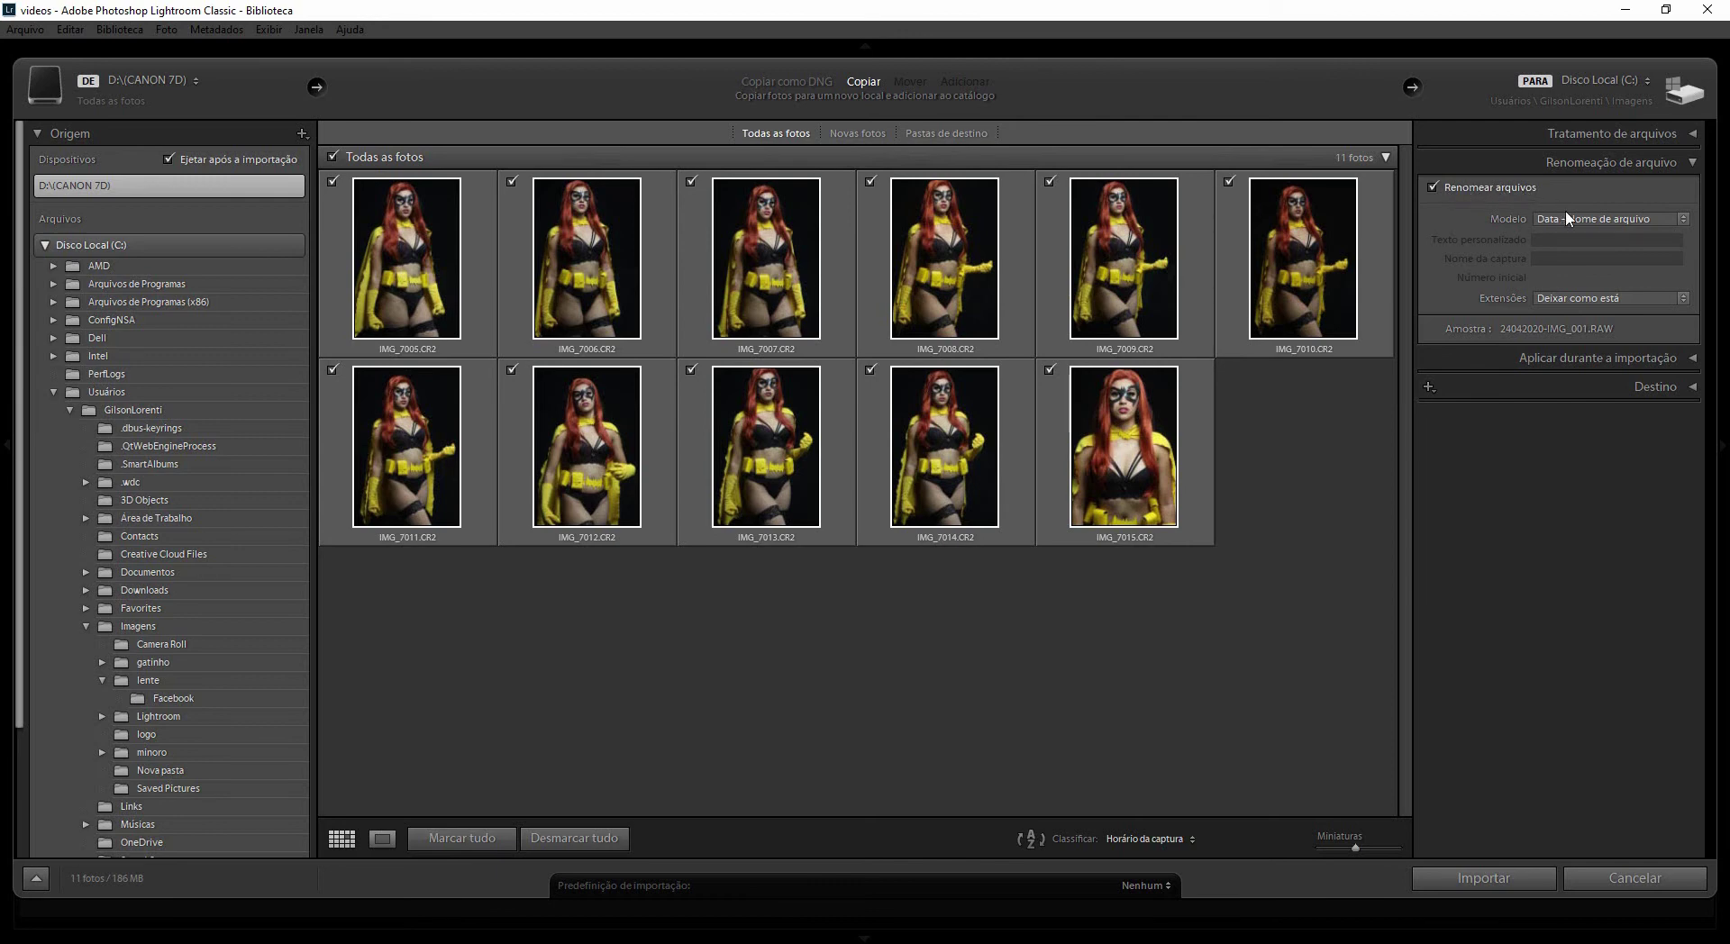
left_click(1596, 224)
left_click(1601, 192)
left_click(1455, 191)
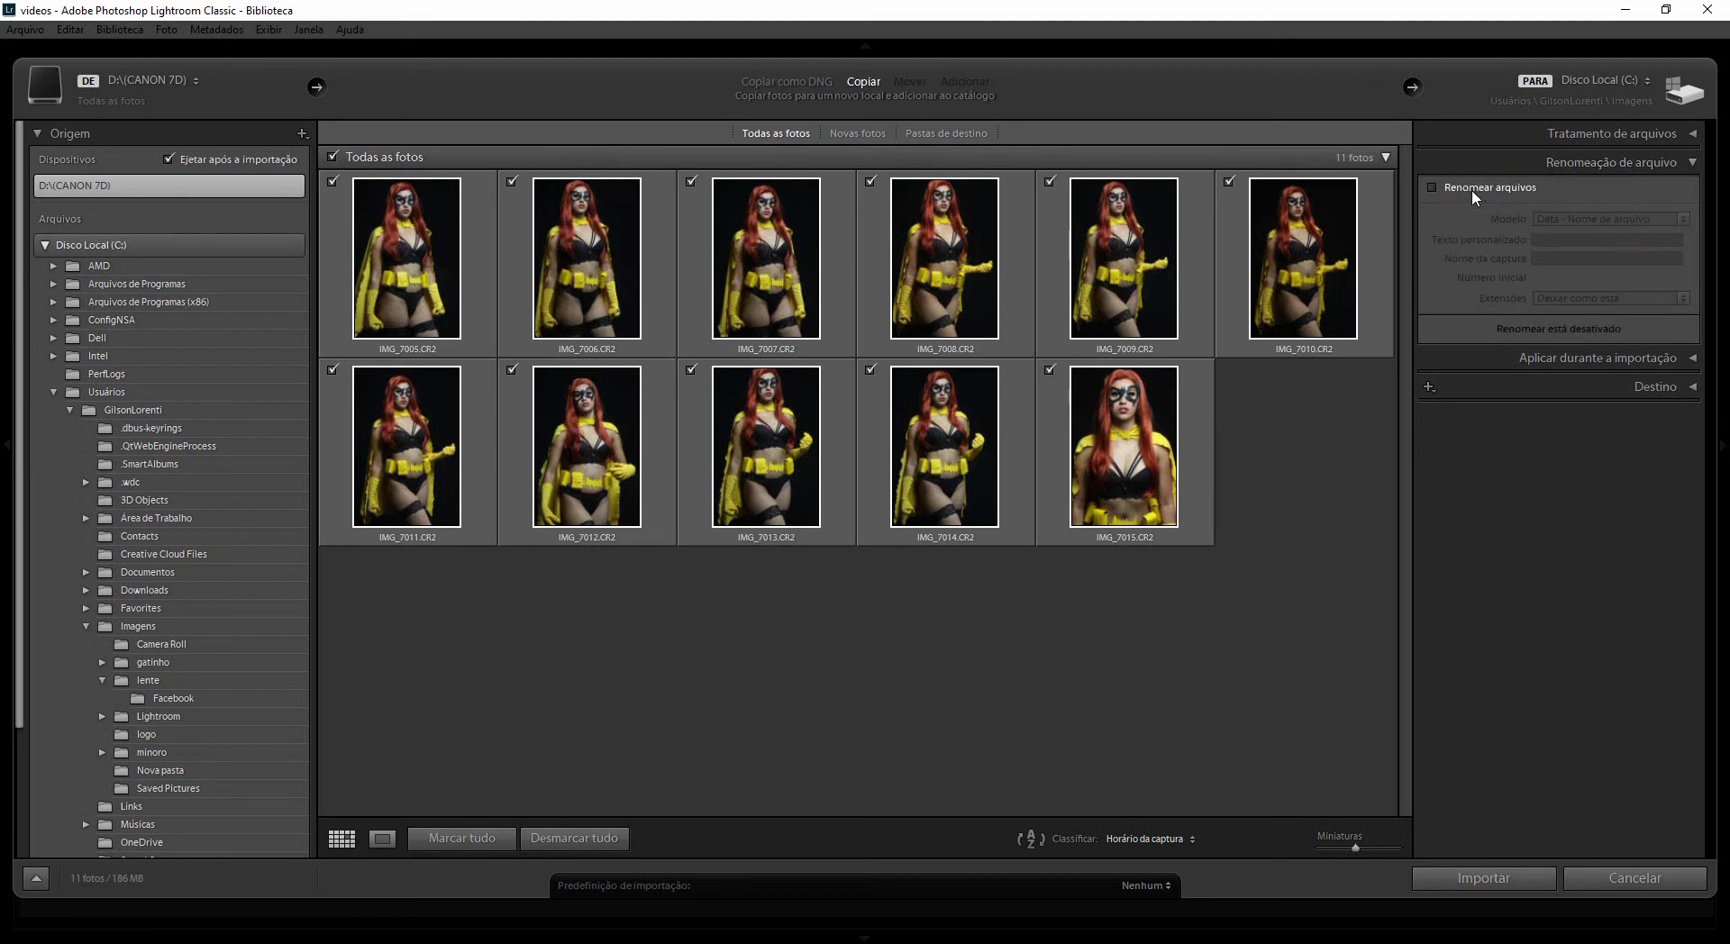
left_click(1687, 162)
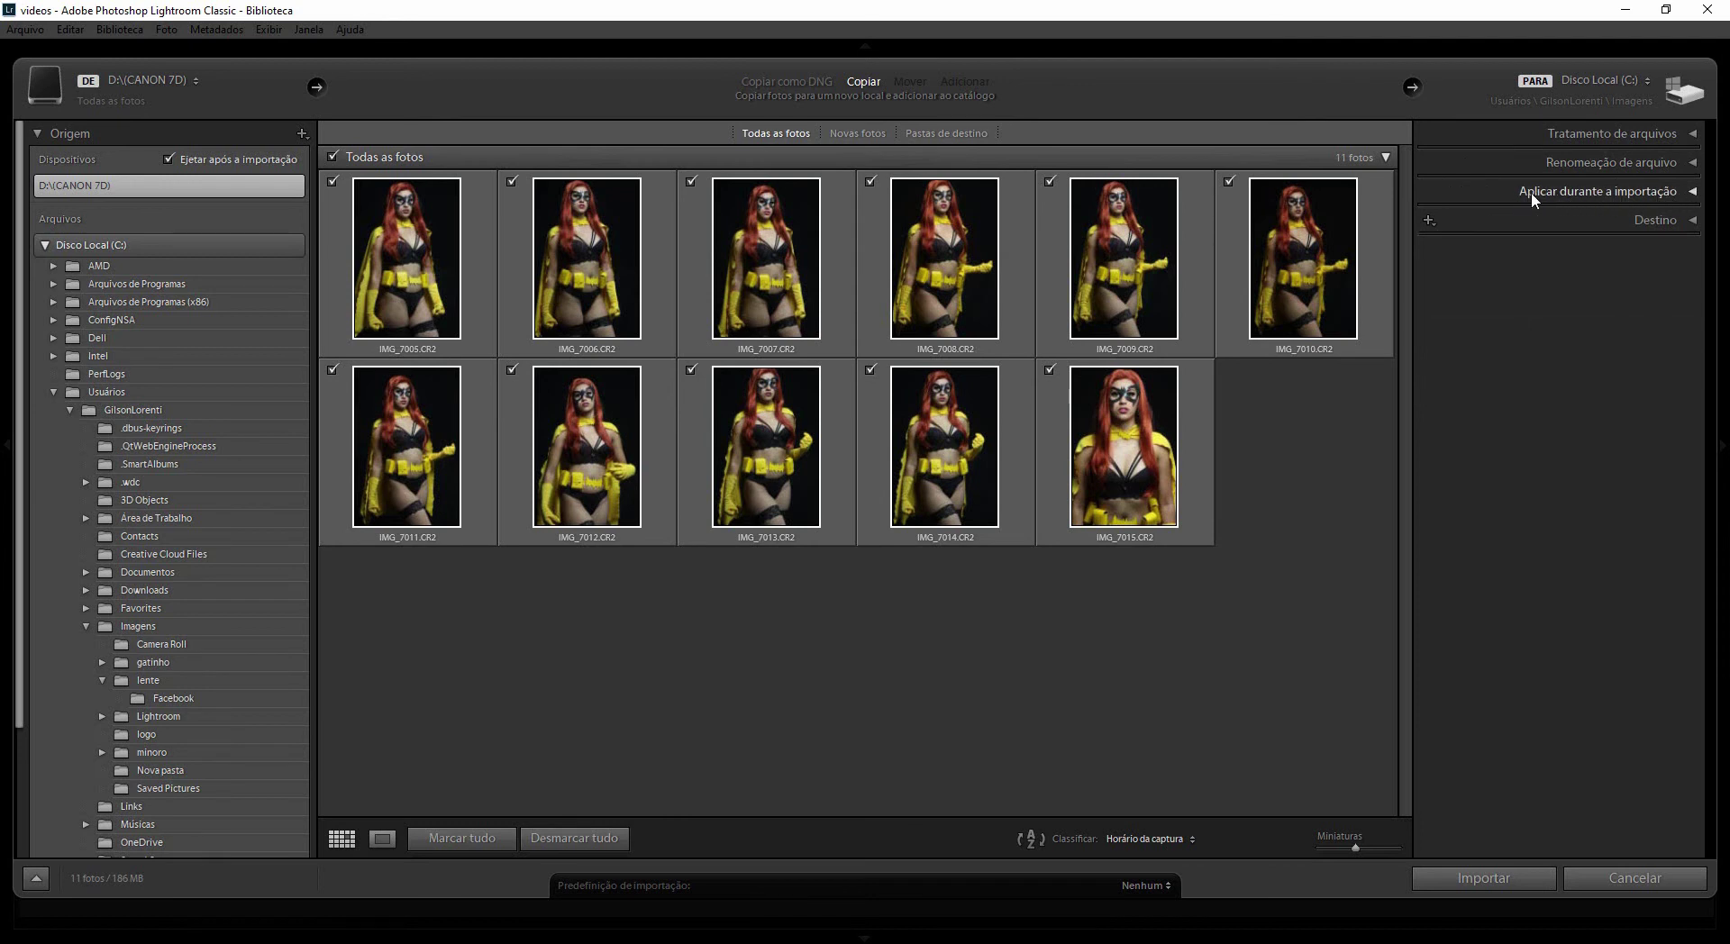
- Expand Aplicar durante a importação and examine the preset groups offered for Configs. de Revelar, including Nitidez and Pretty Bella Baby
left_click(1691, 191)
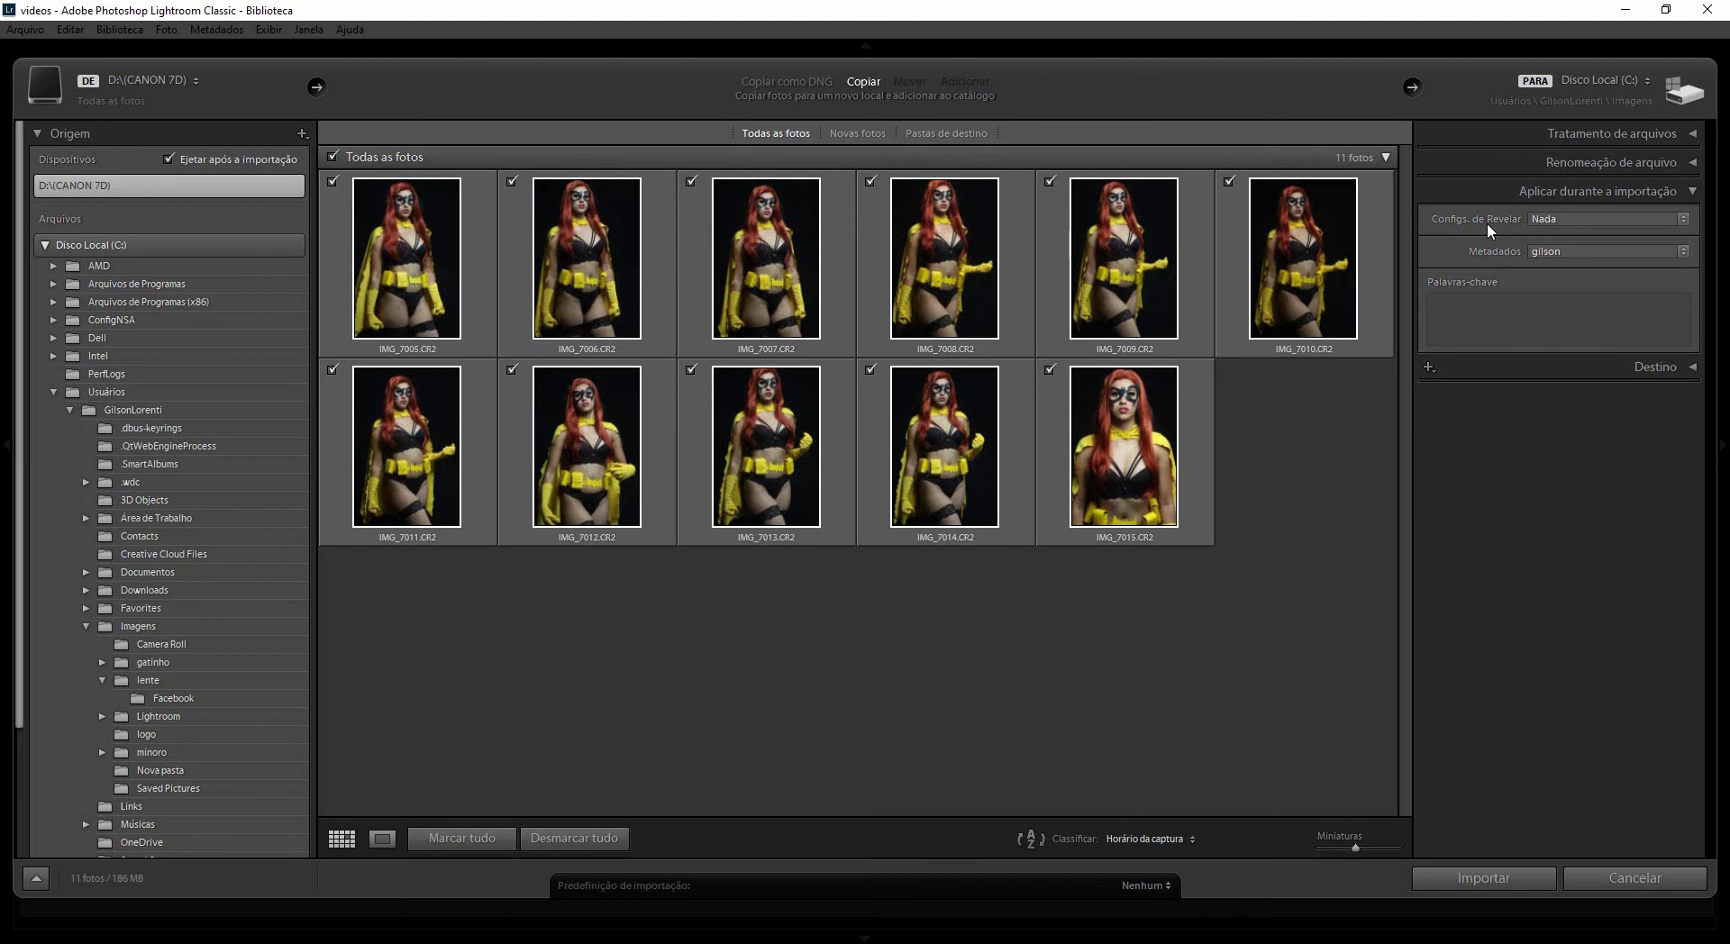
left_click(1577, 220)
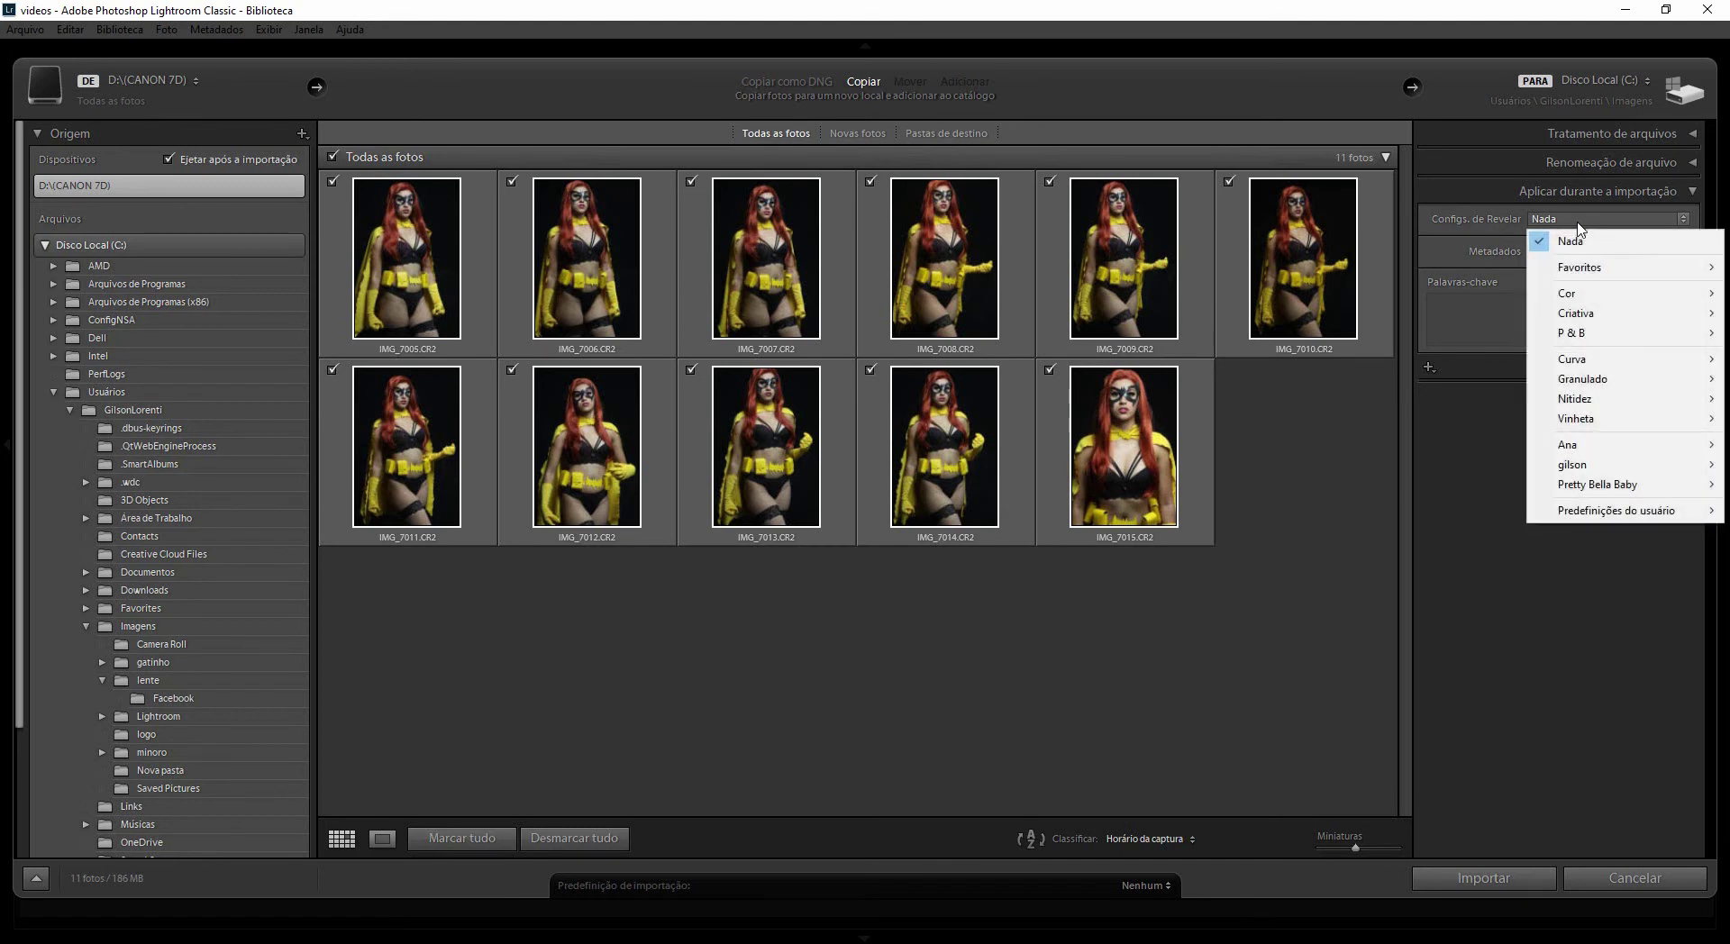
mouse_move(1601, 343)
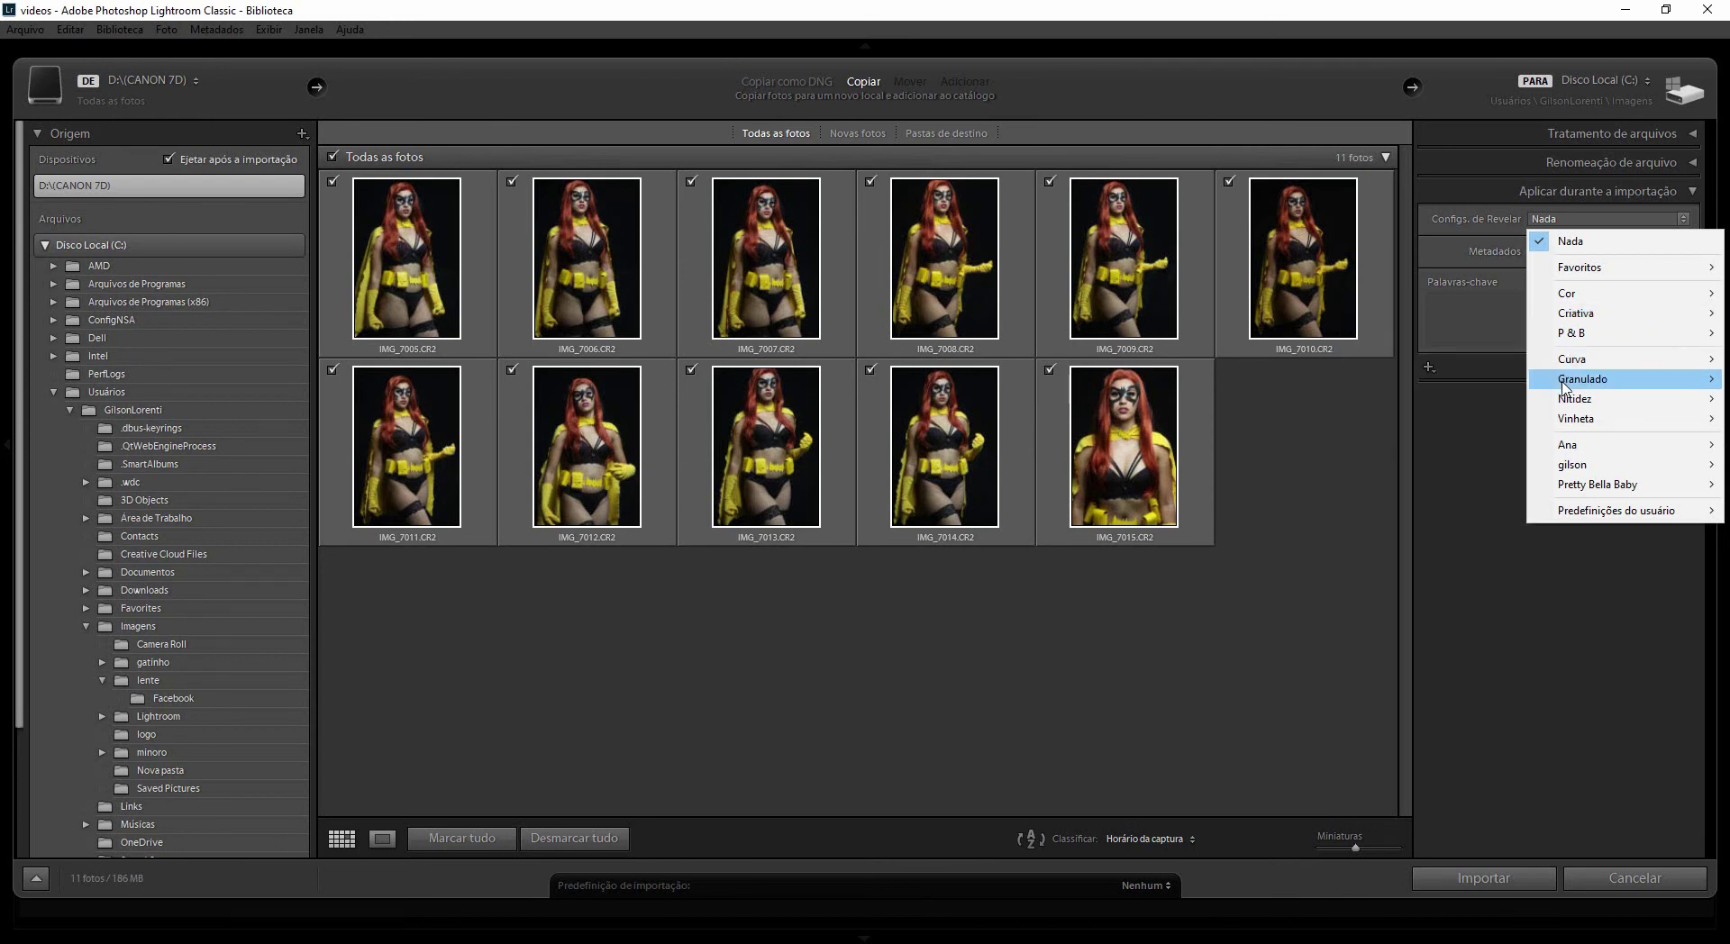
mouse_move(1564, 399)
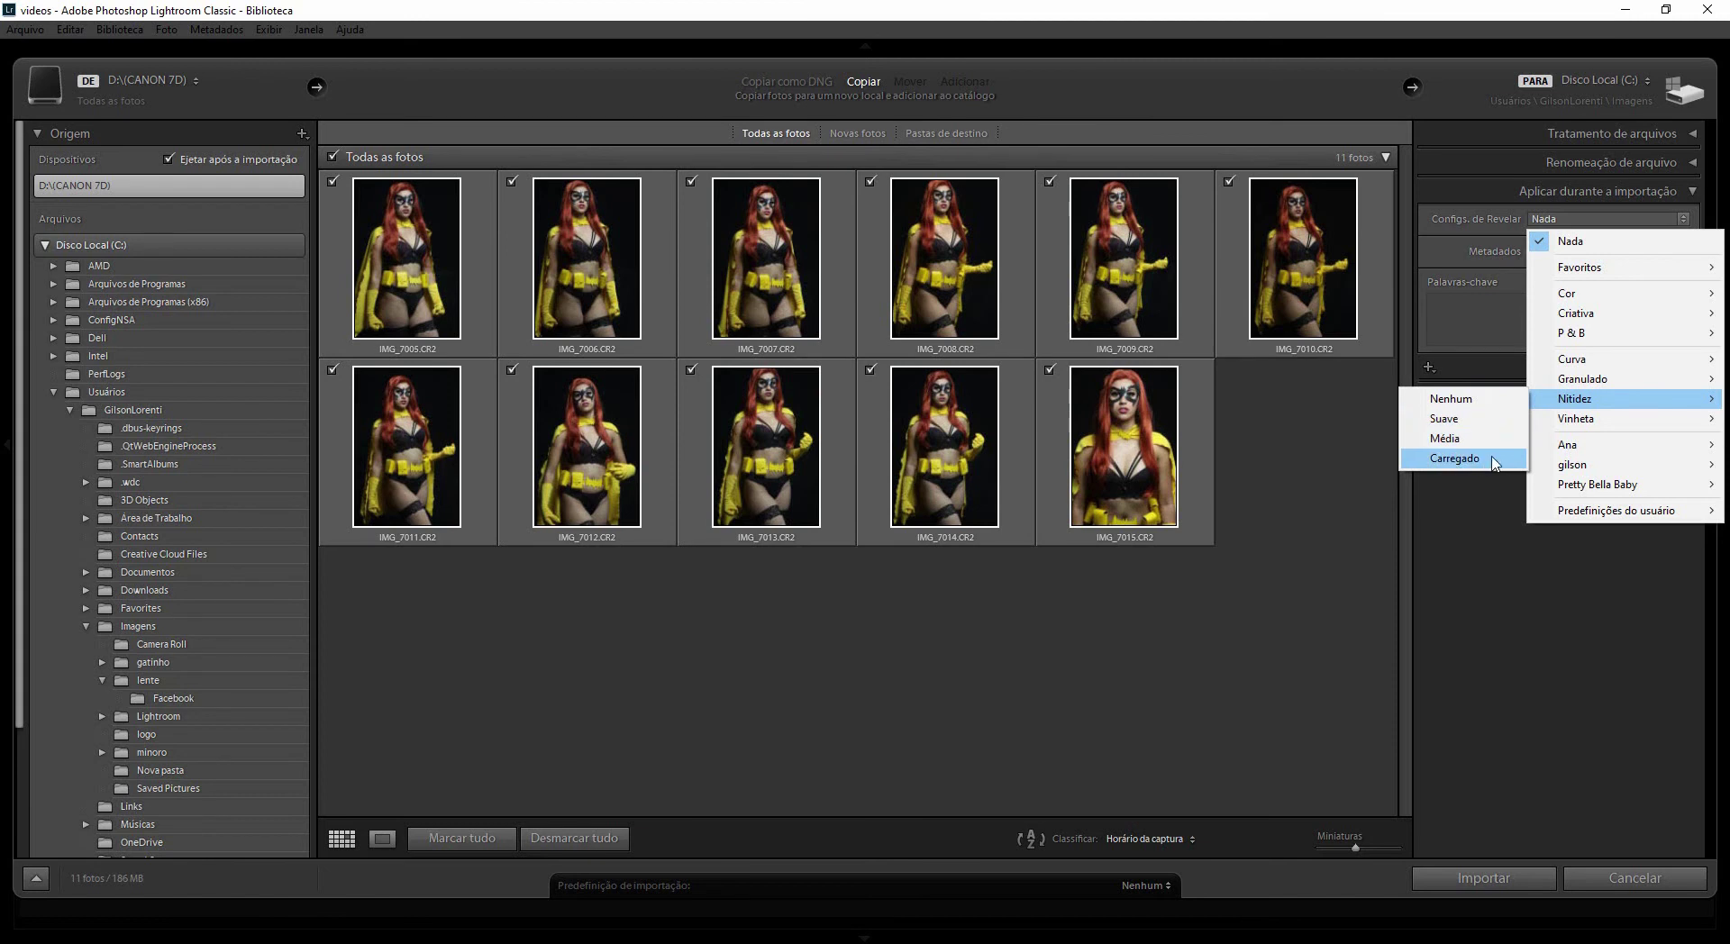
mouse_move(1613, 420)
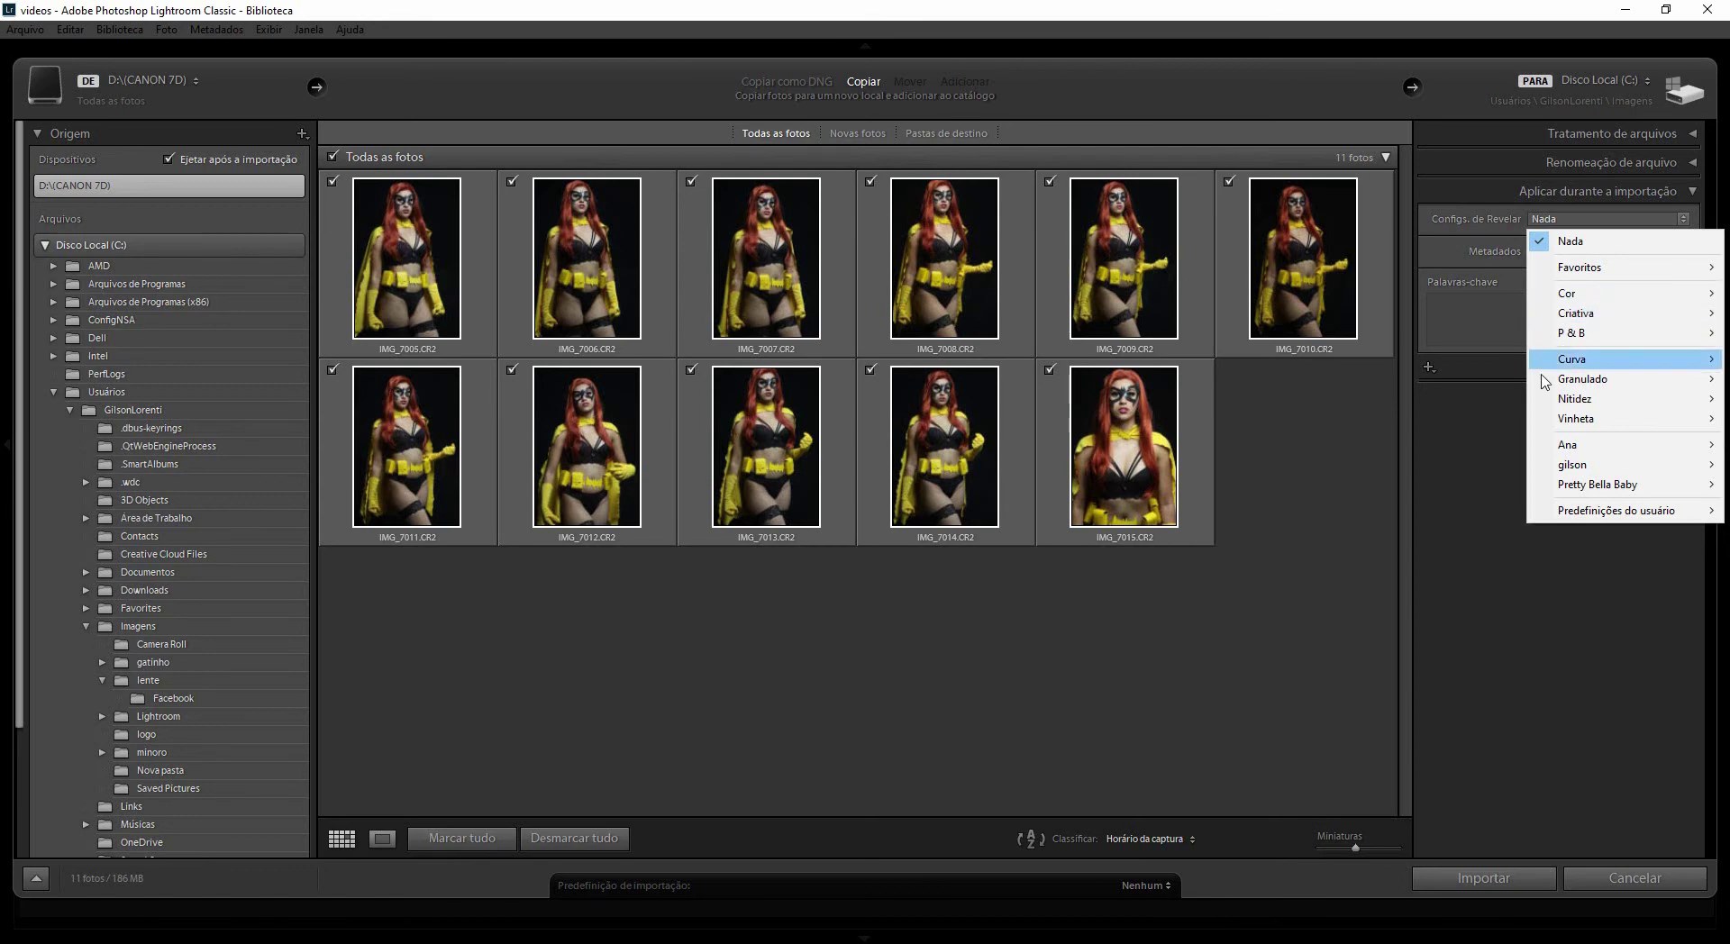
mouse_move(1595, 451)
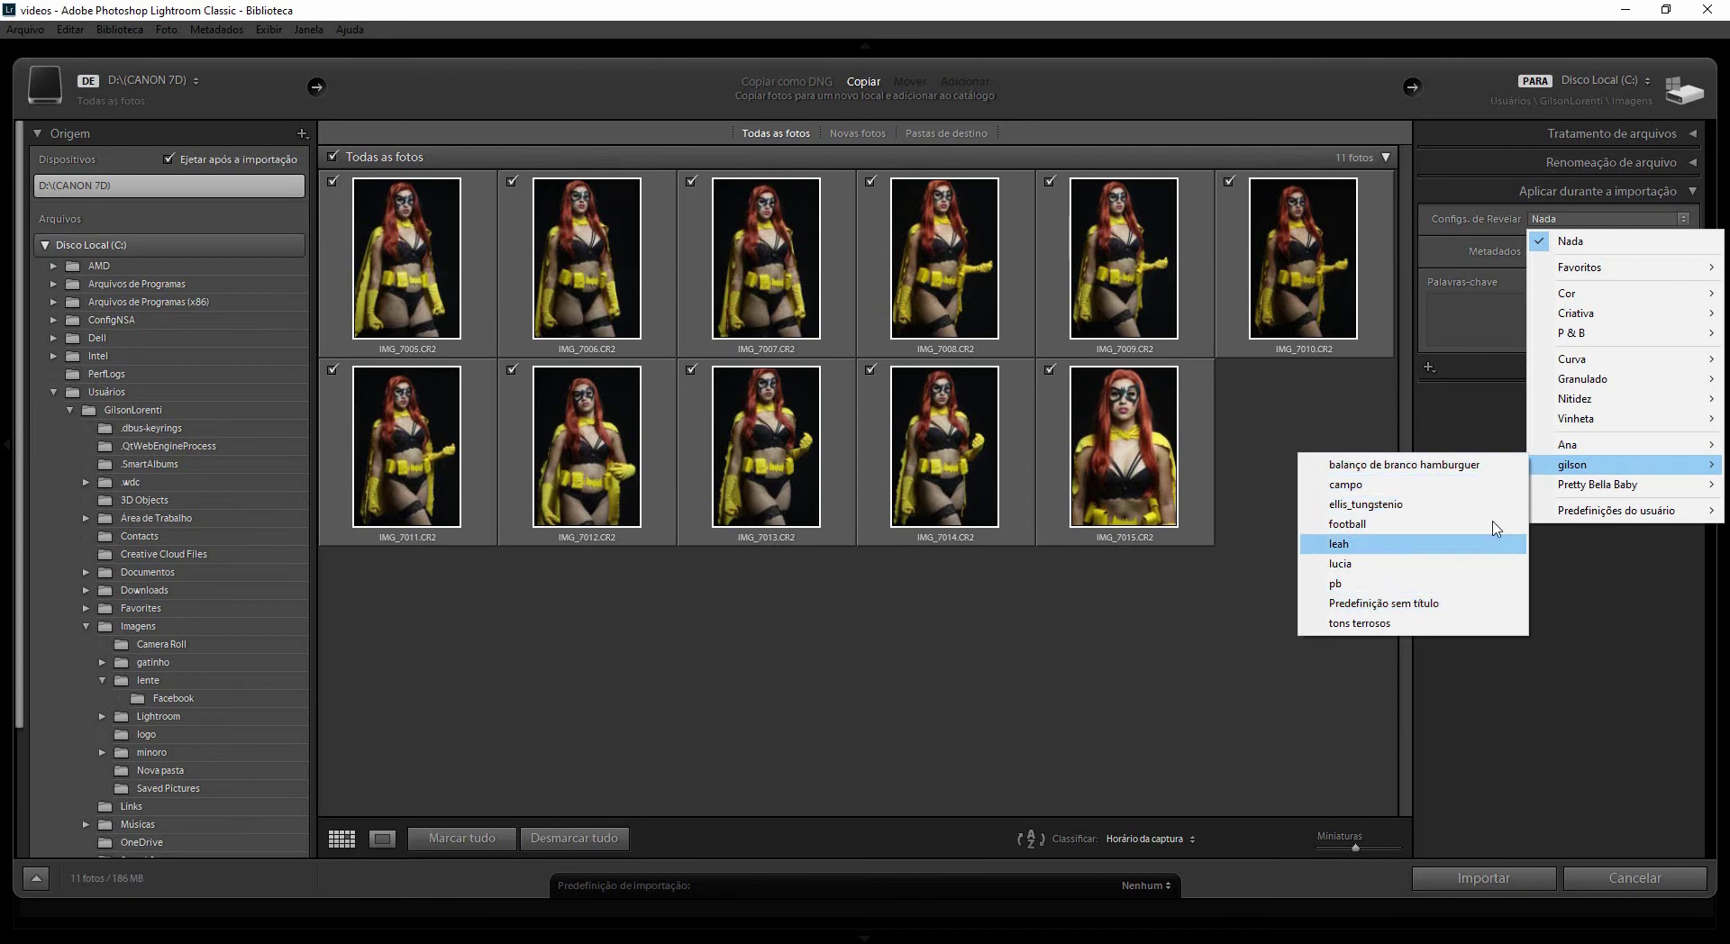
mouse_move(1682, 487)
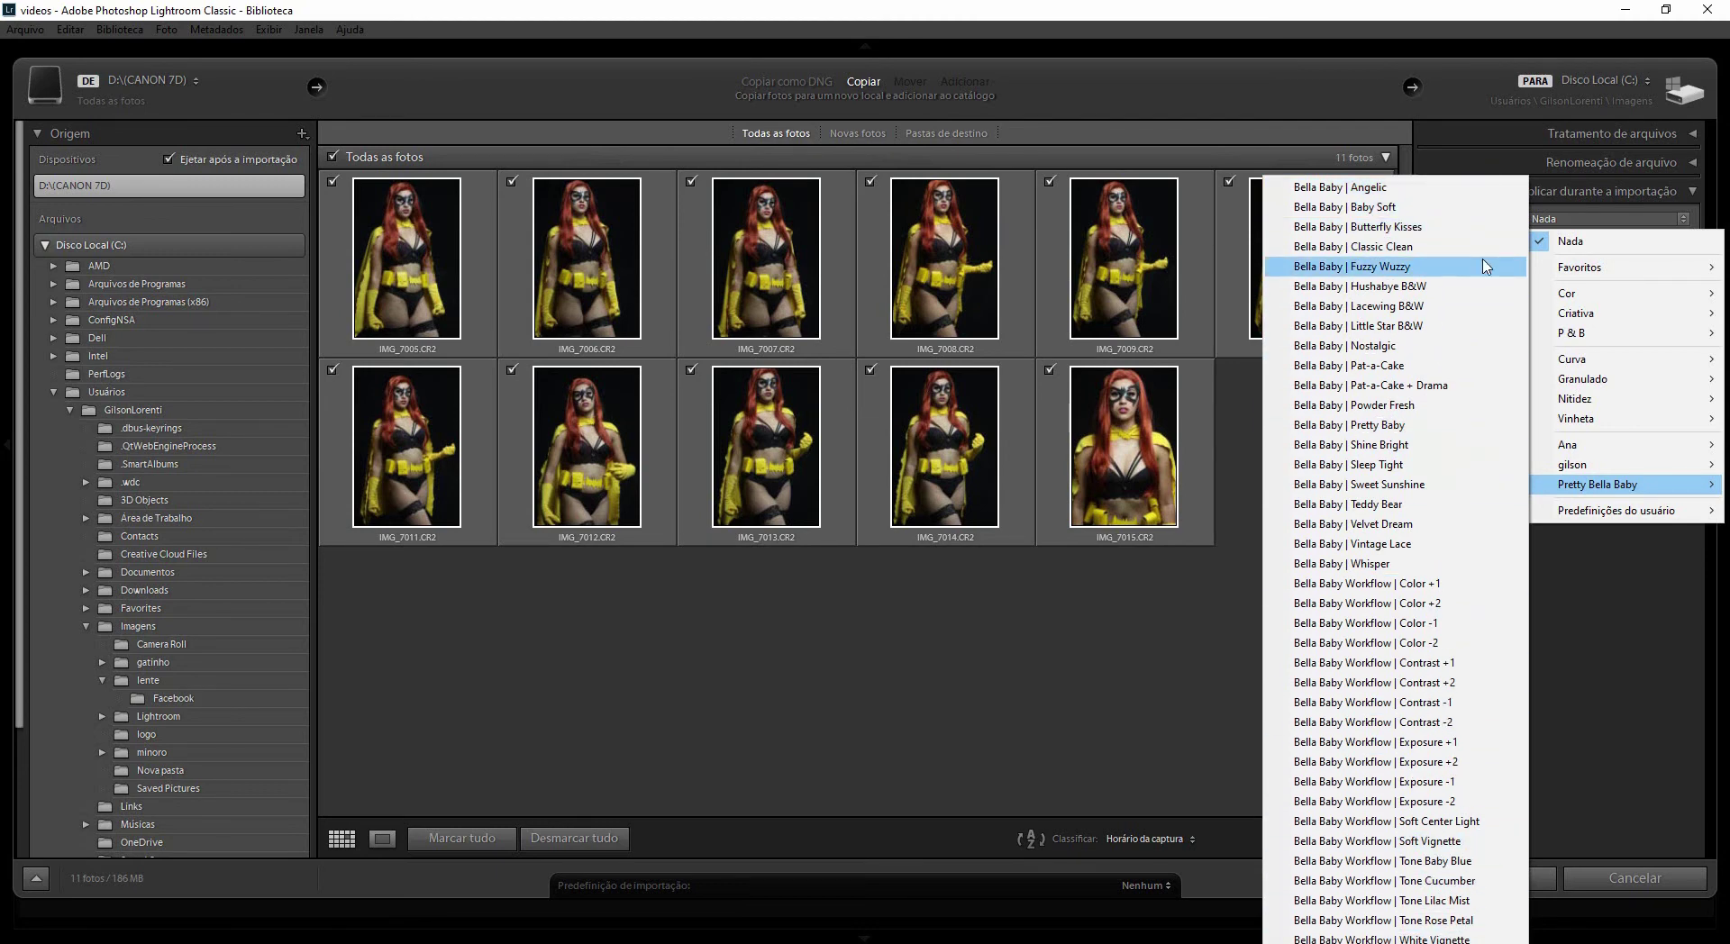
left_click(1463, 233)
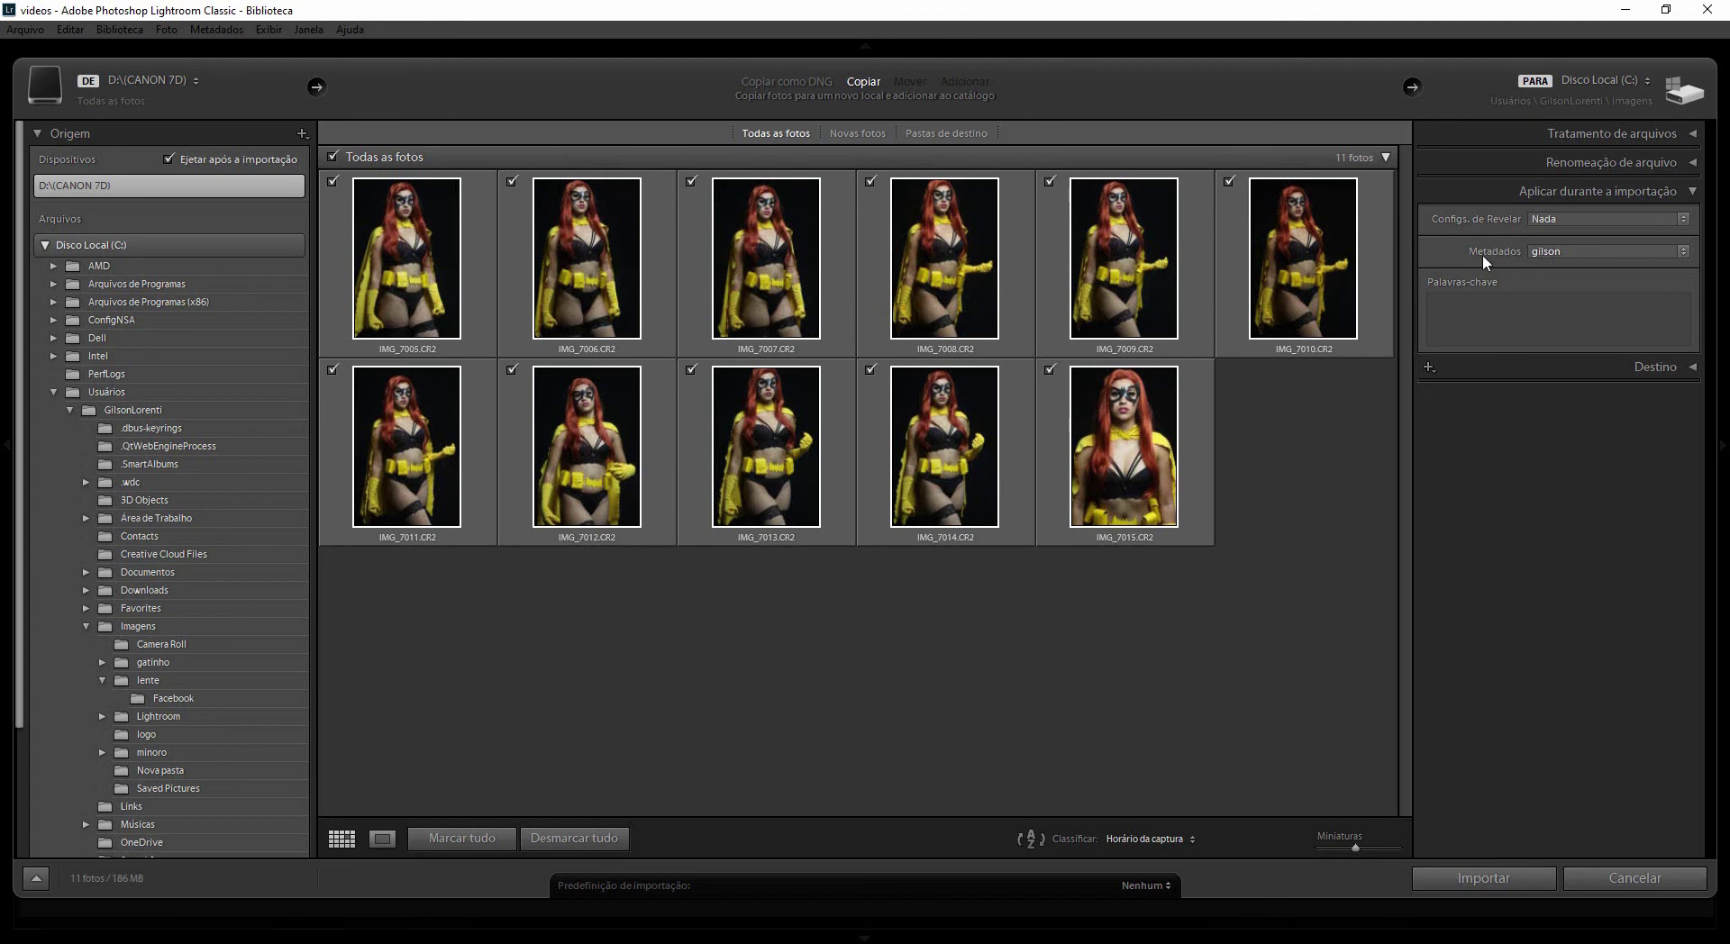
- Open the import metadata presets for editing and examine the available fields from Informações básicas to Palavras-chave
left_click(1541, 256)
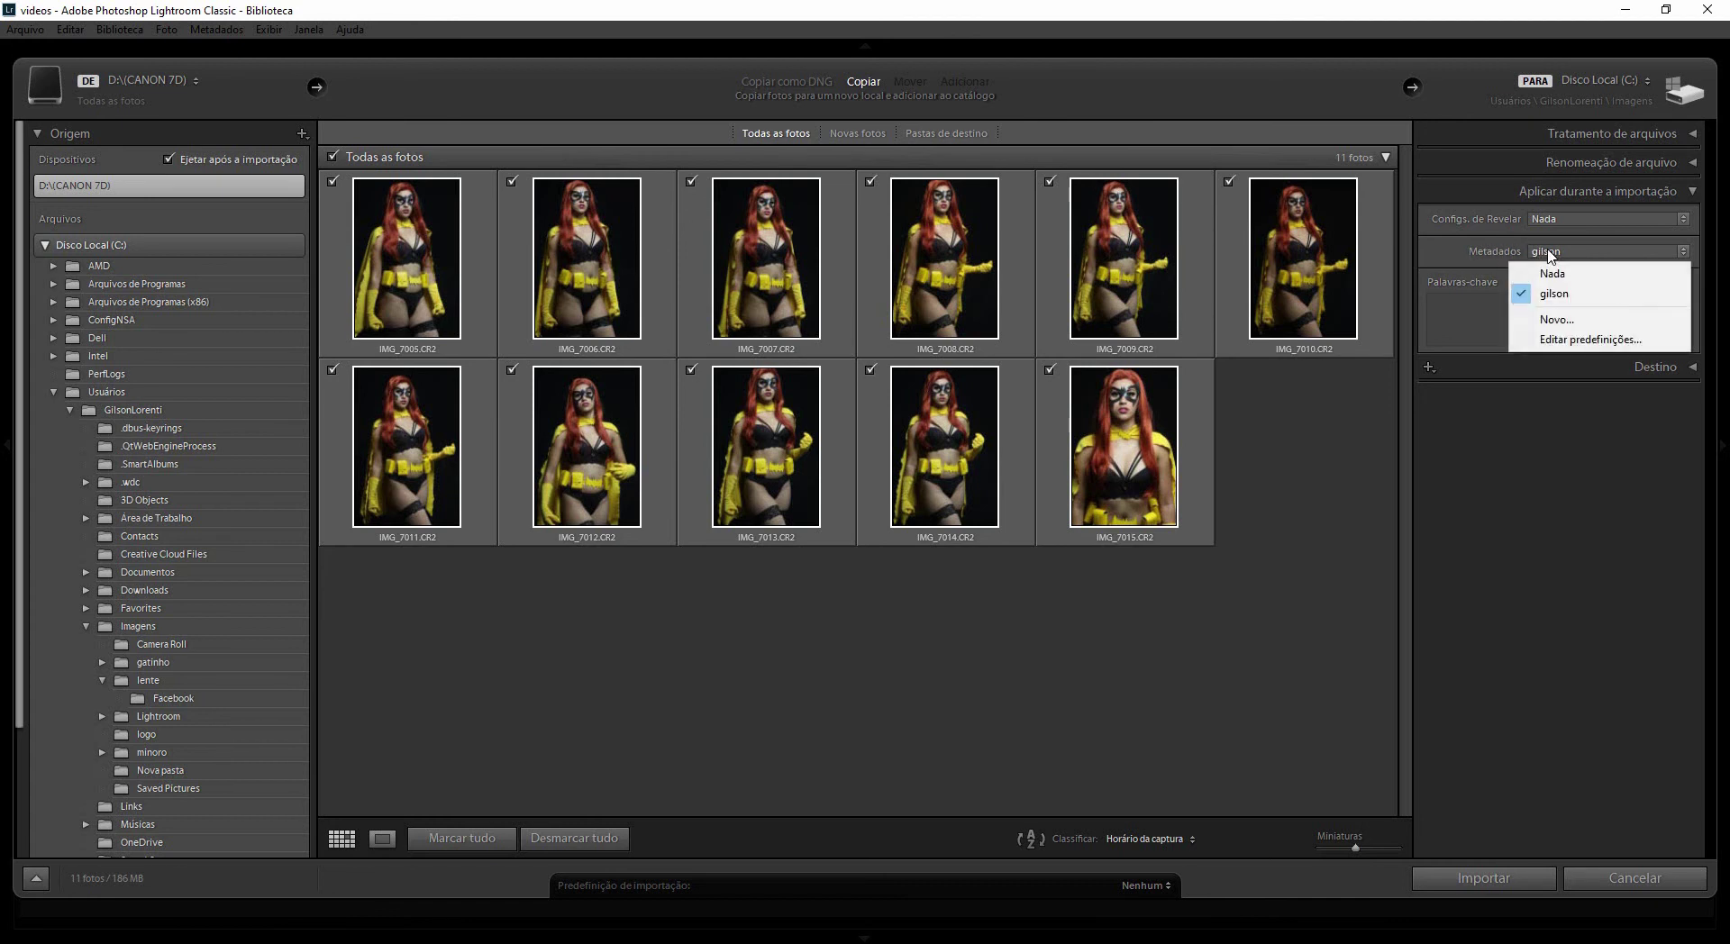
left_click(1441, 257)
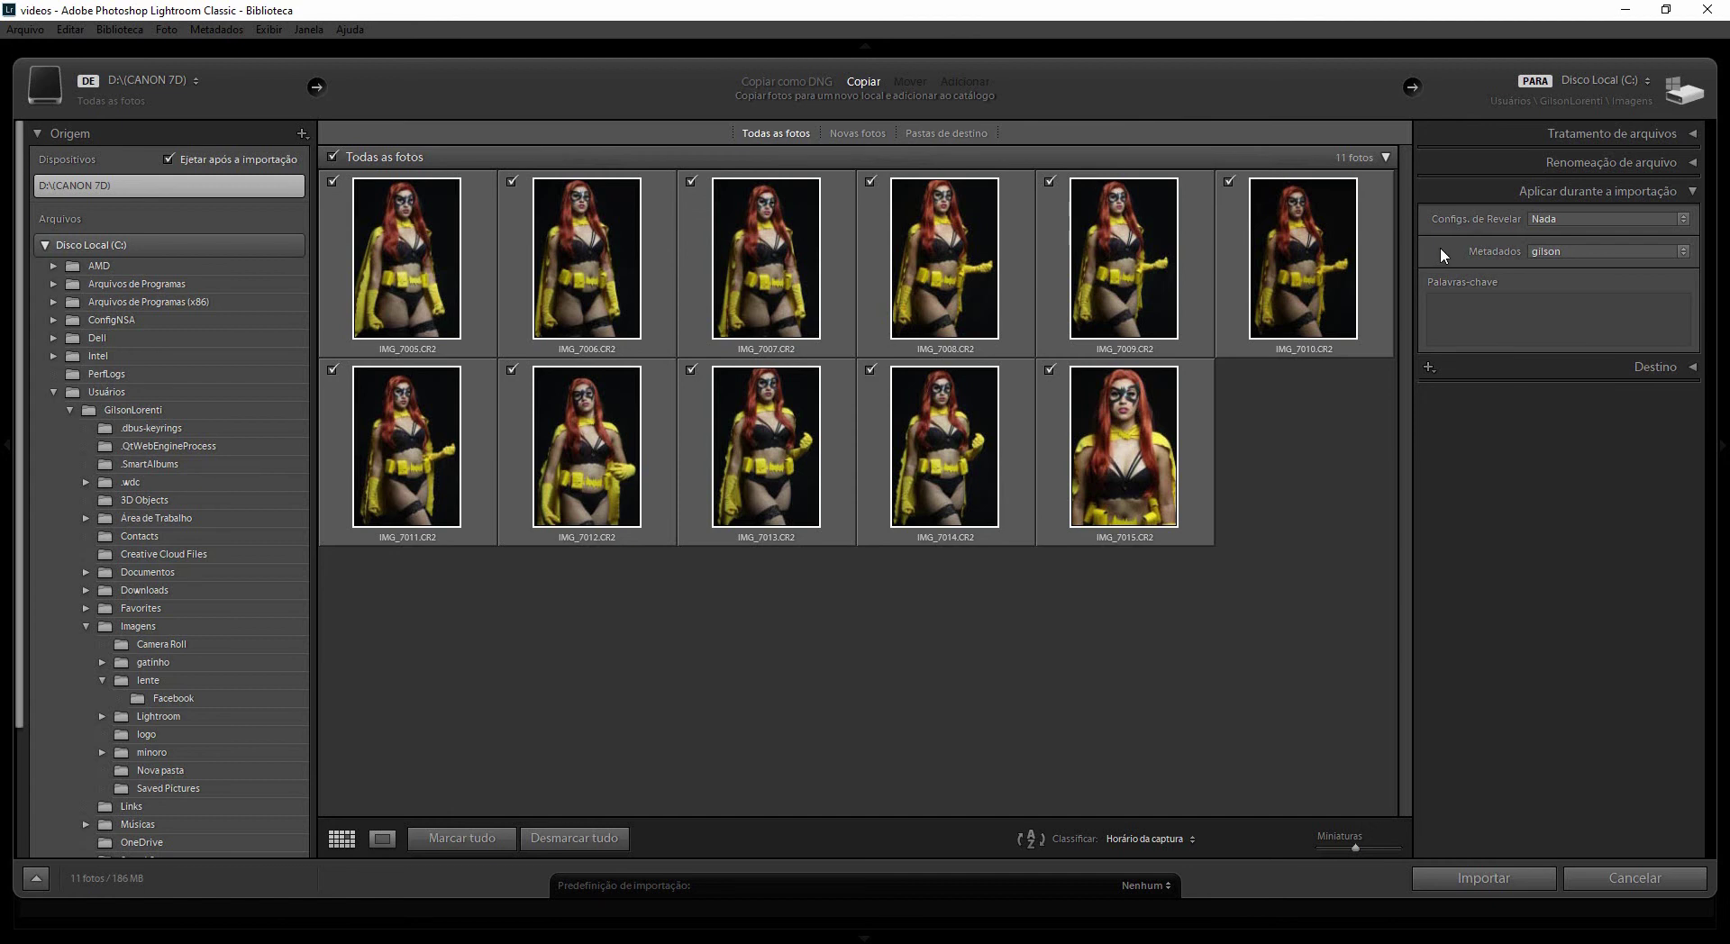
left_click(1552, 252)
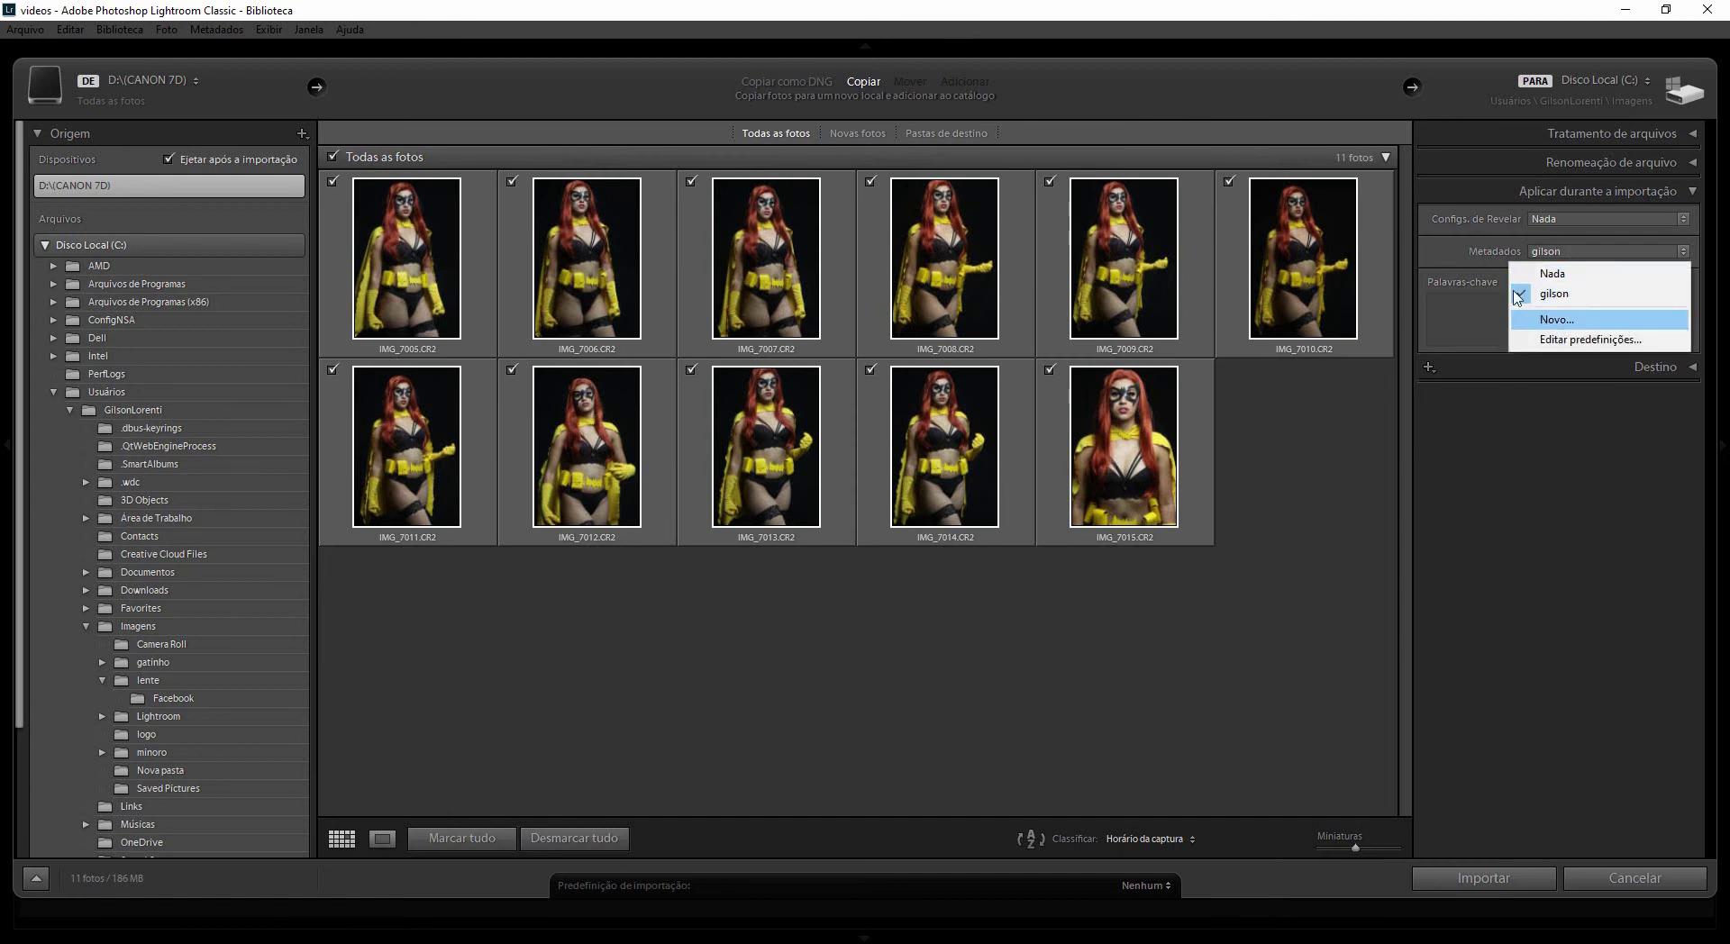
left_click(1584, 341)
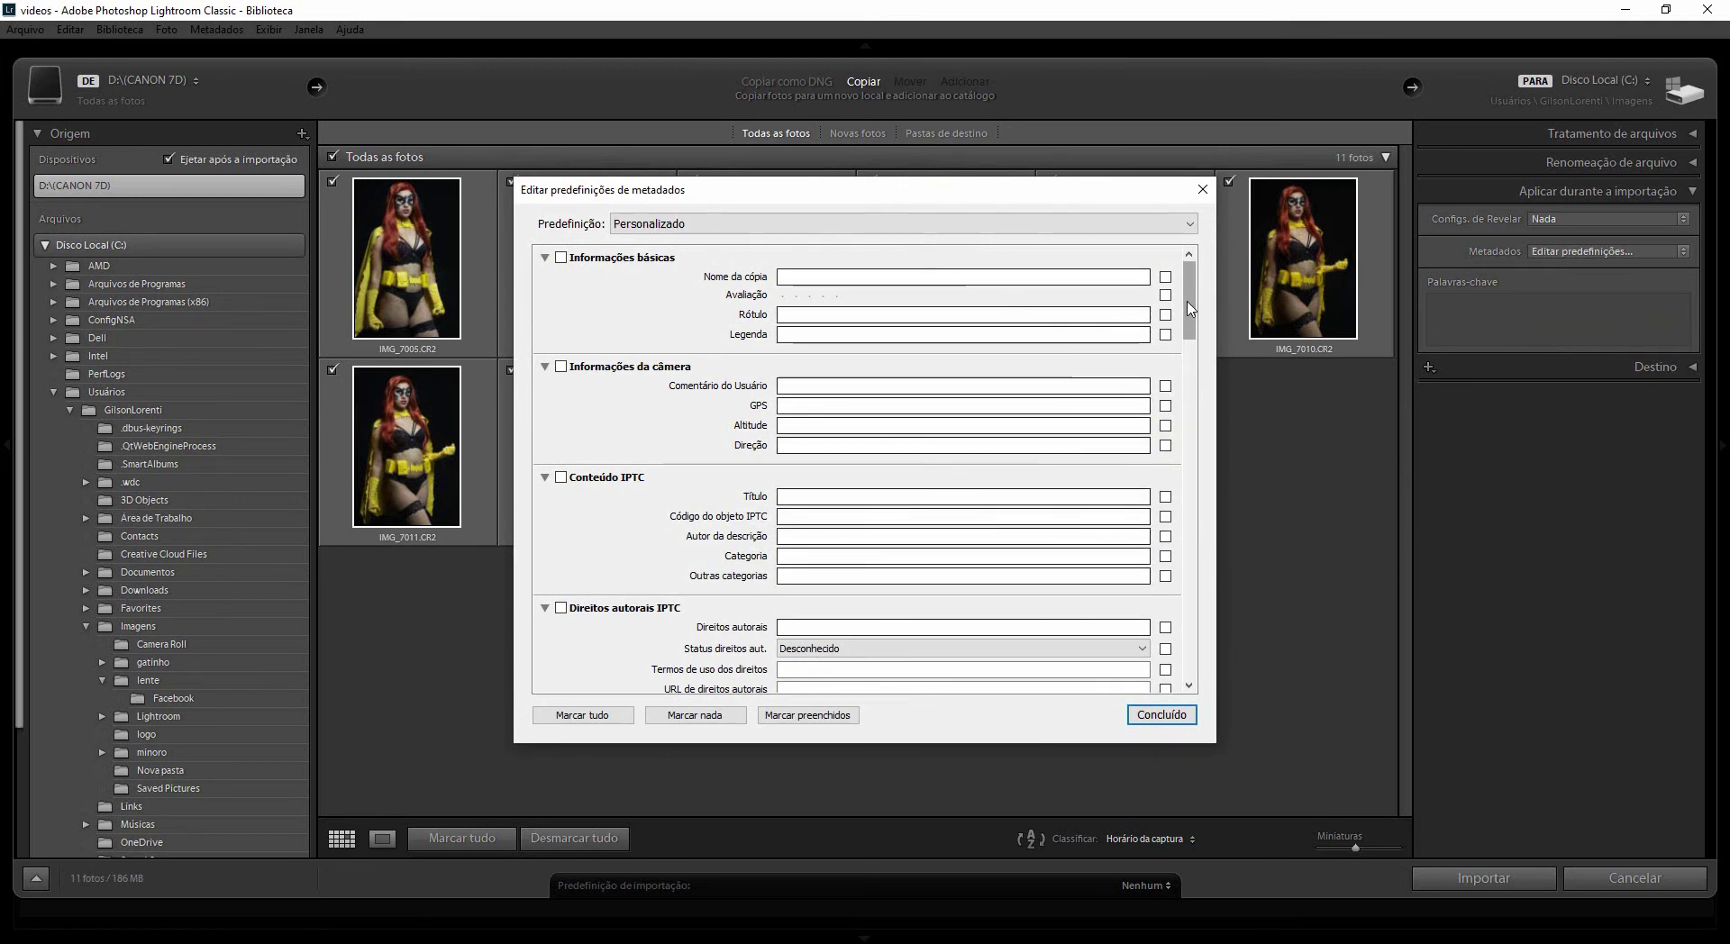
left_click_drag(1190, 313, 1097, 581)
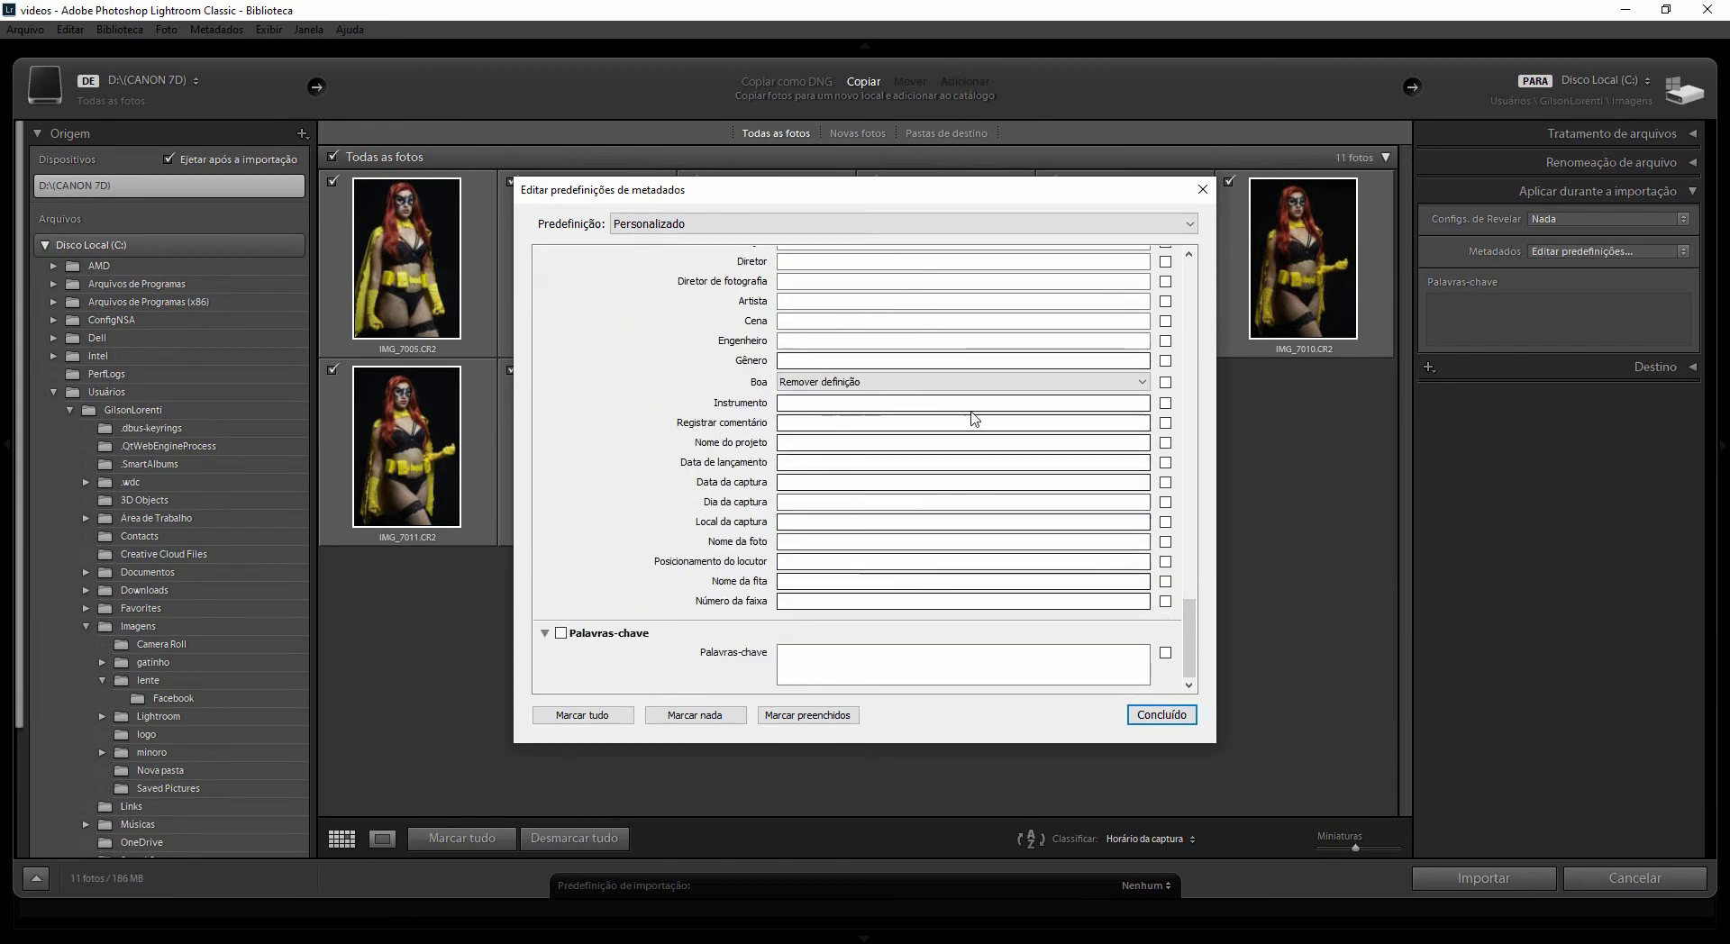
left_click_drag(1189, 631, 875, 225)
- Load the photographer's saved metadata preset, review its IPTC copyright and creator fields, and close the preset editor
left_click(852, 223)
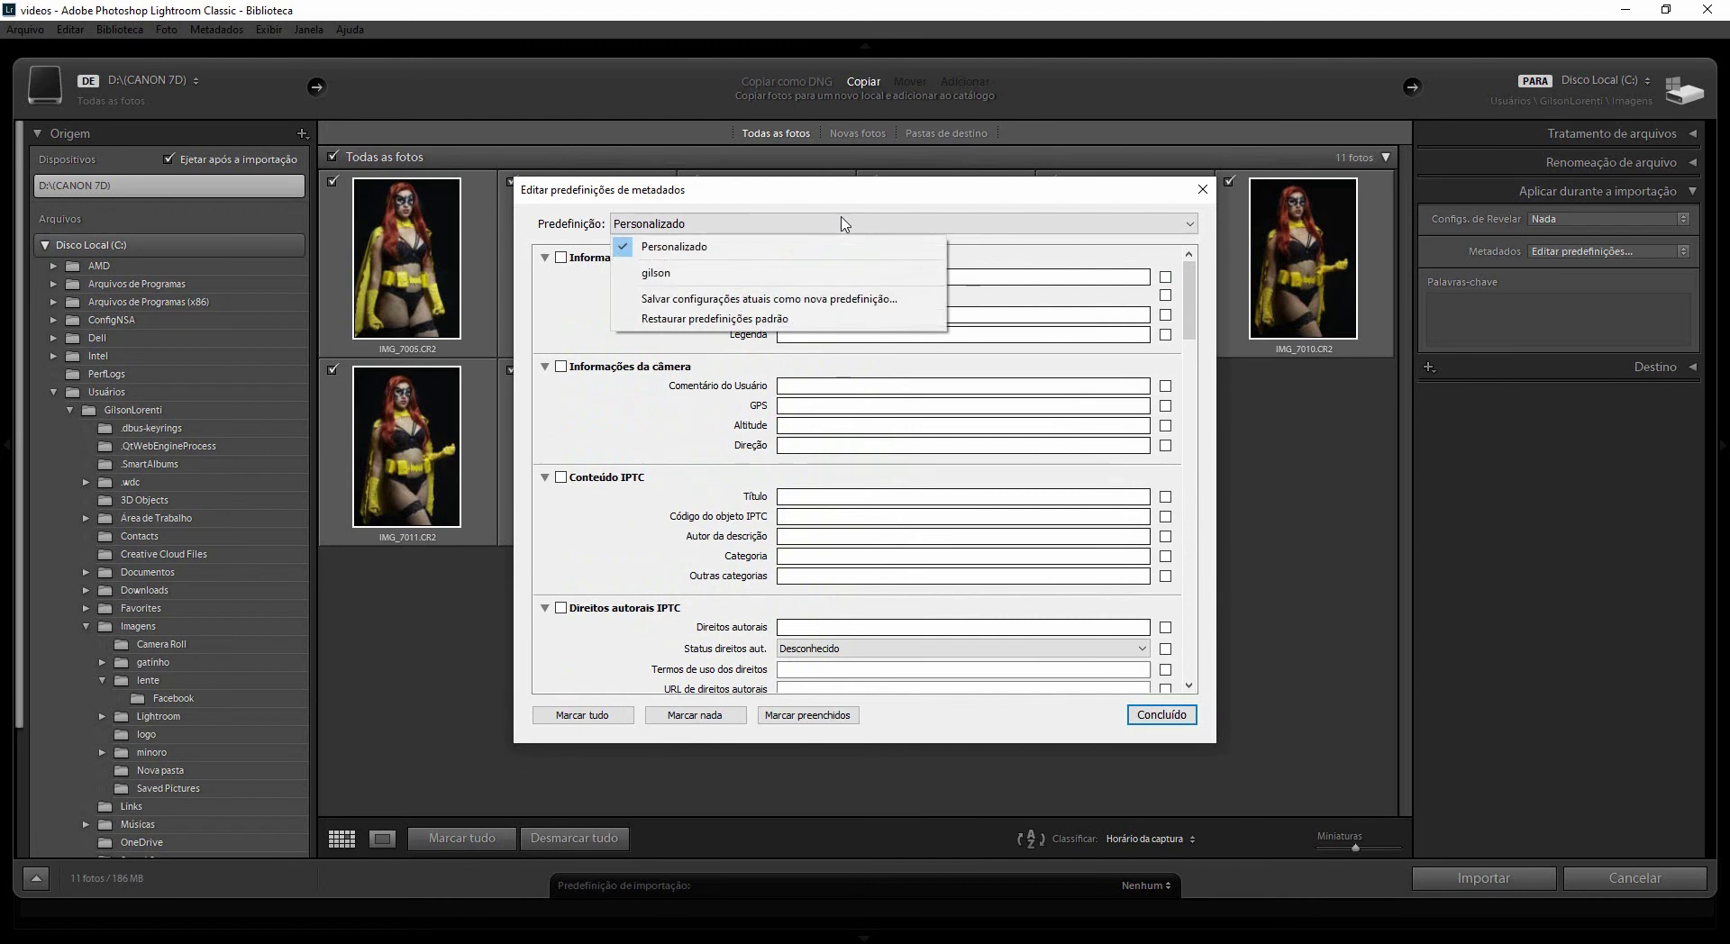
left_click(678, 275)
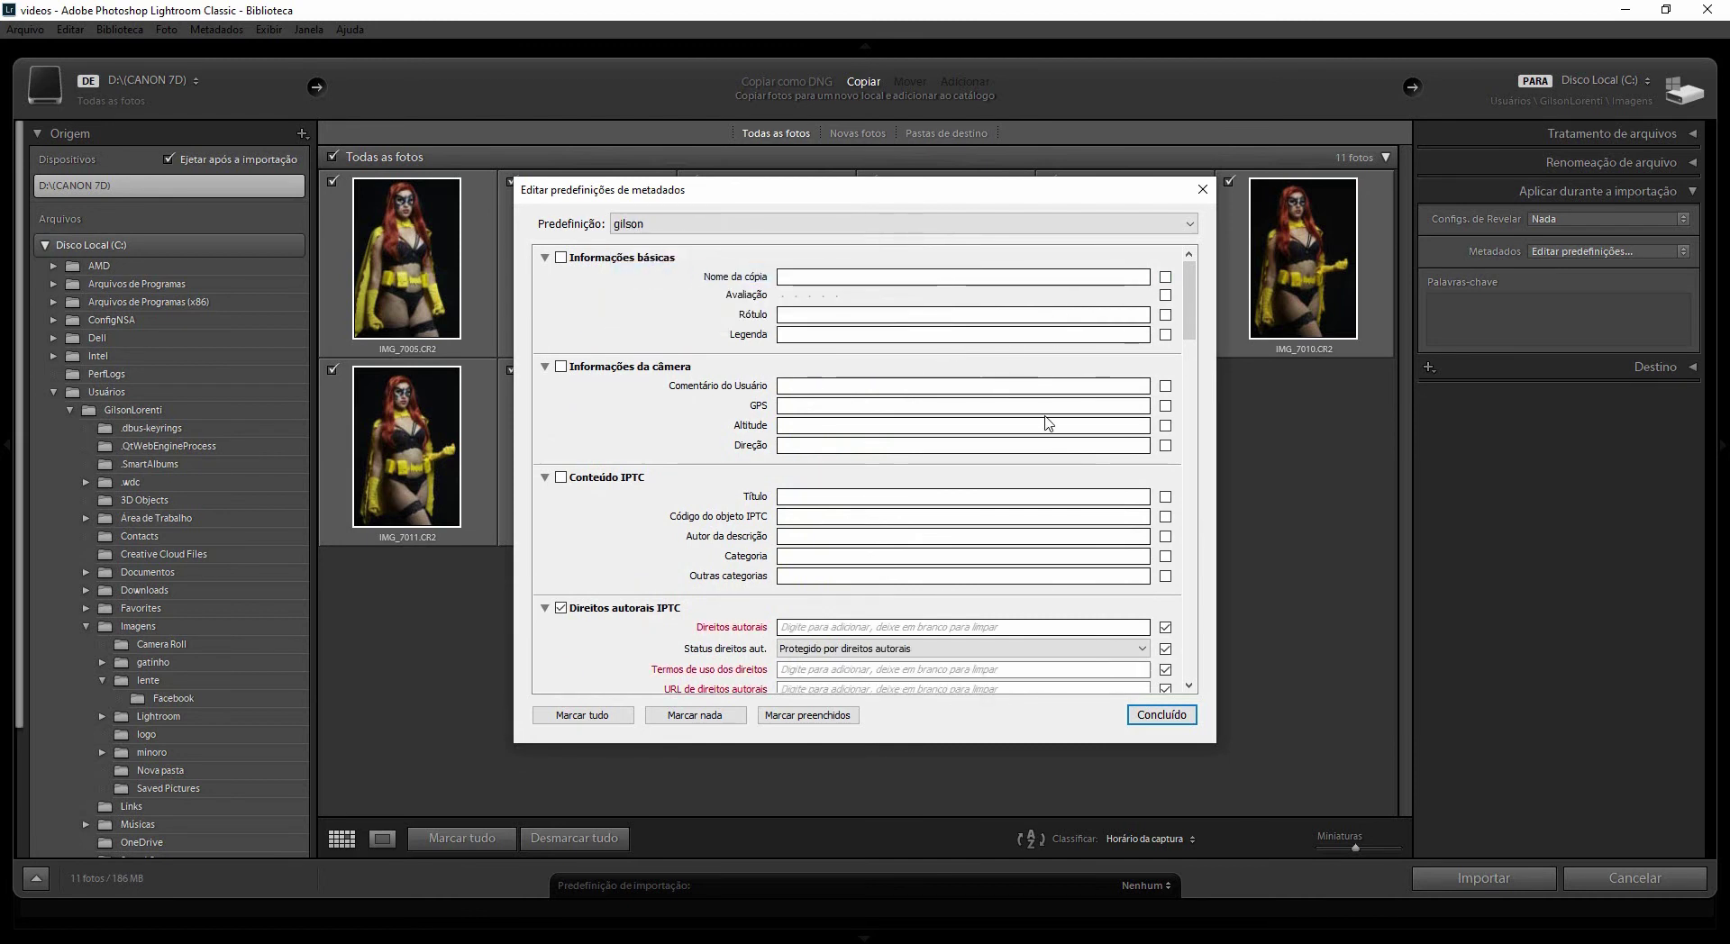
left_click_drag(1195, 333, 1197, 389)
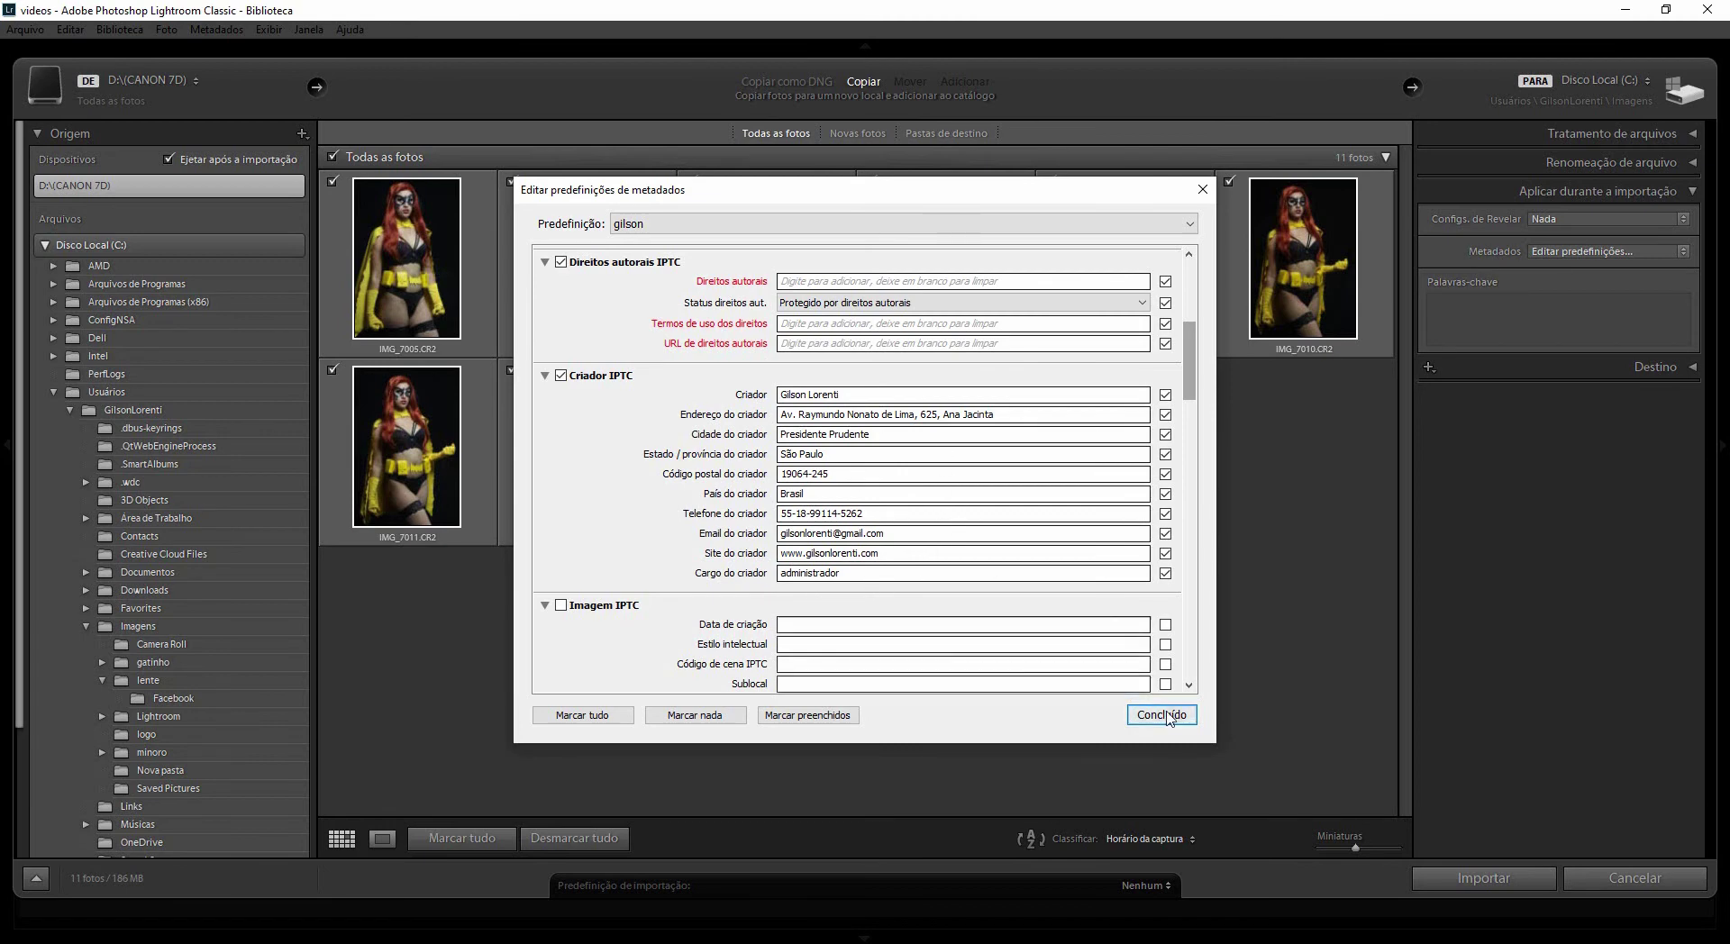
left_click(1138, 715)
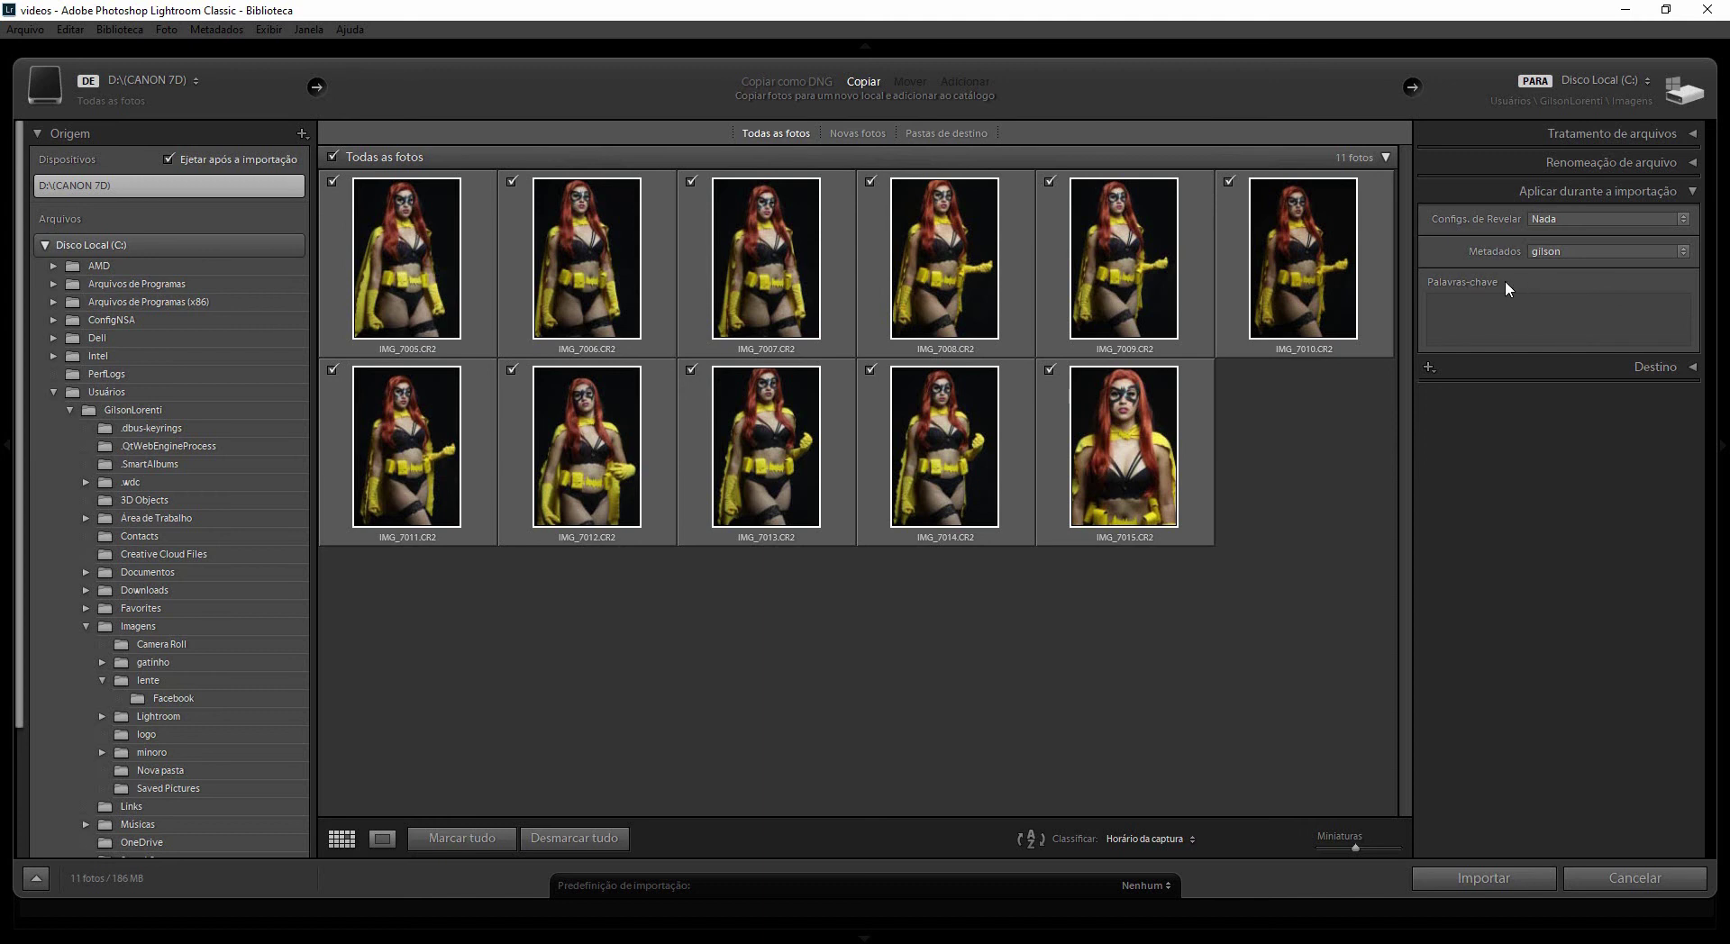
- Enter the import keywords "batgirl cosplay ensaio"
left_click(1487, 320)
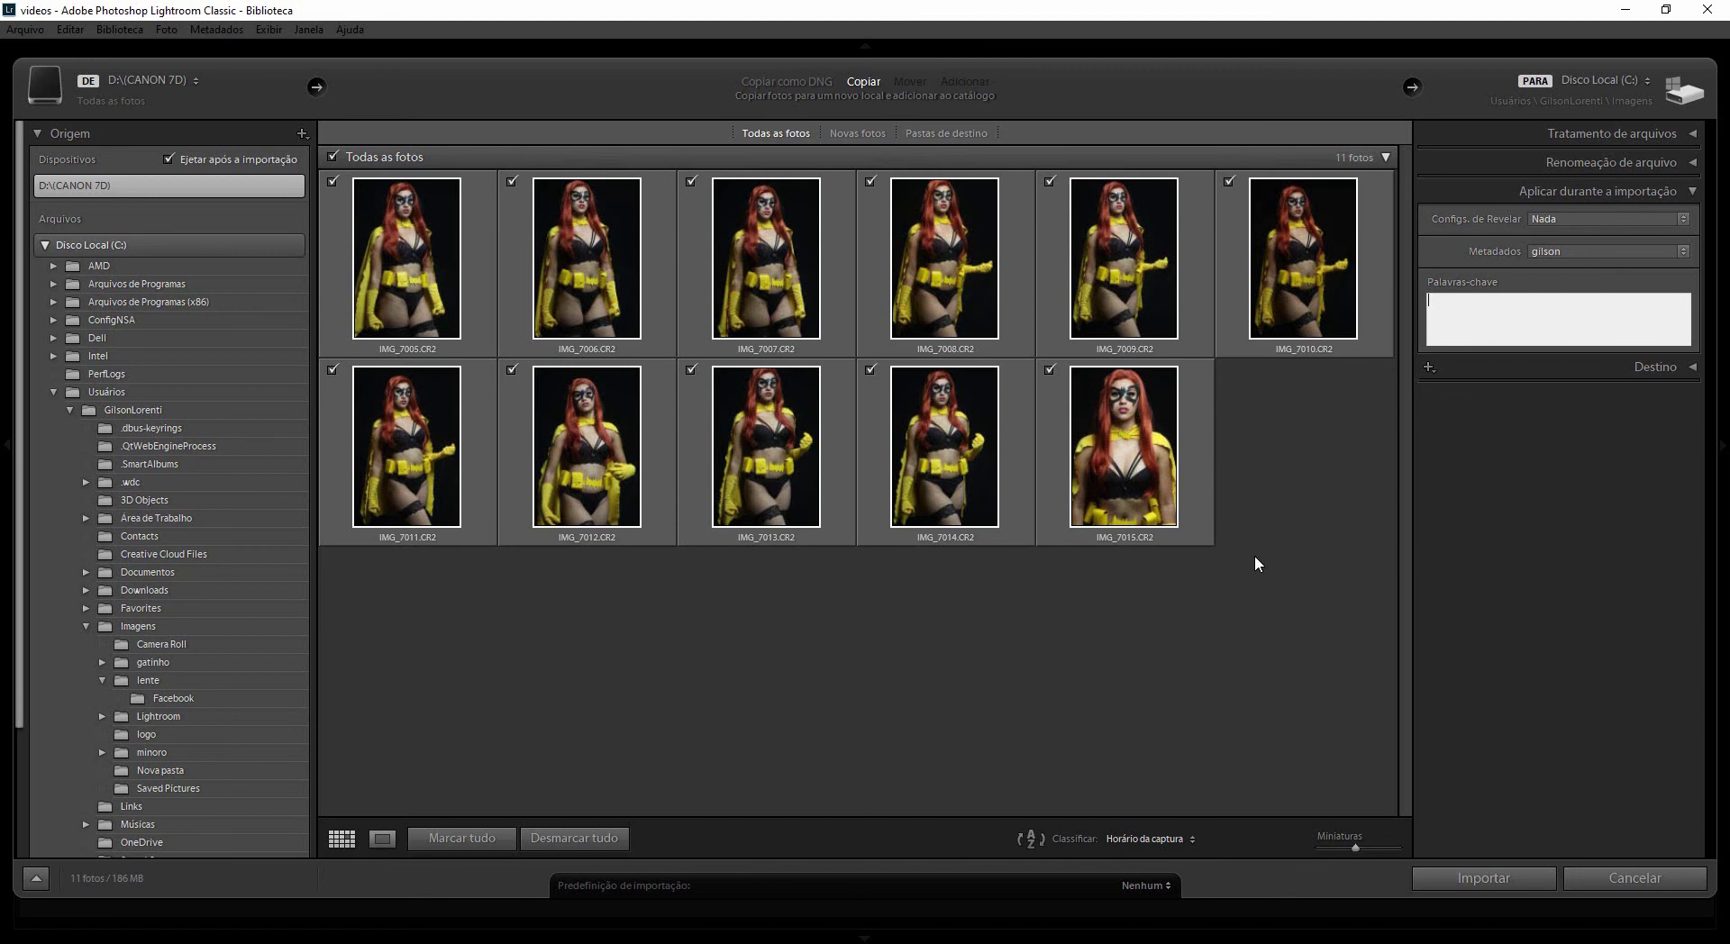
type("batg")
type("irl cosplay ensaio")
- Expand the Destino settings and examine the Disco Local (C:) folder tree around the Imagens destination folder
left_click(1691, 369)
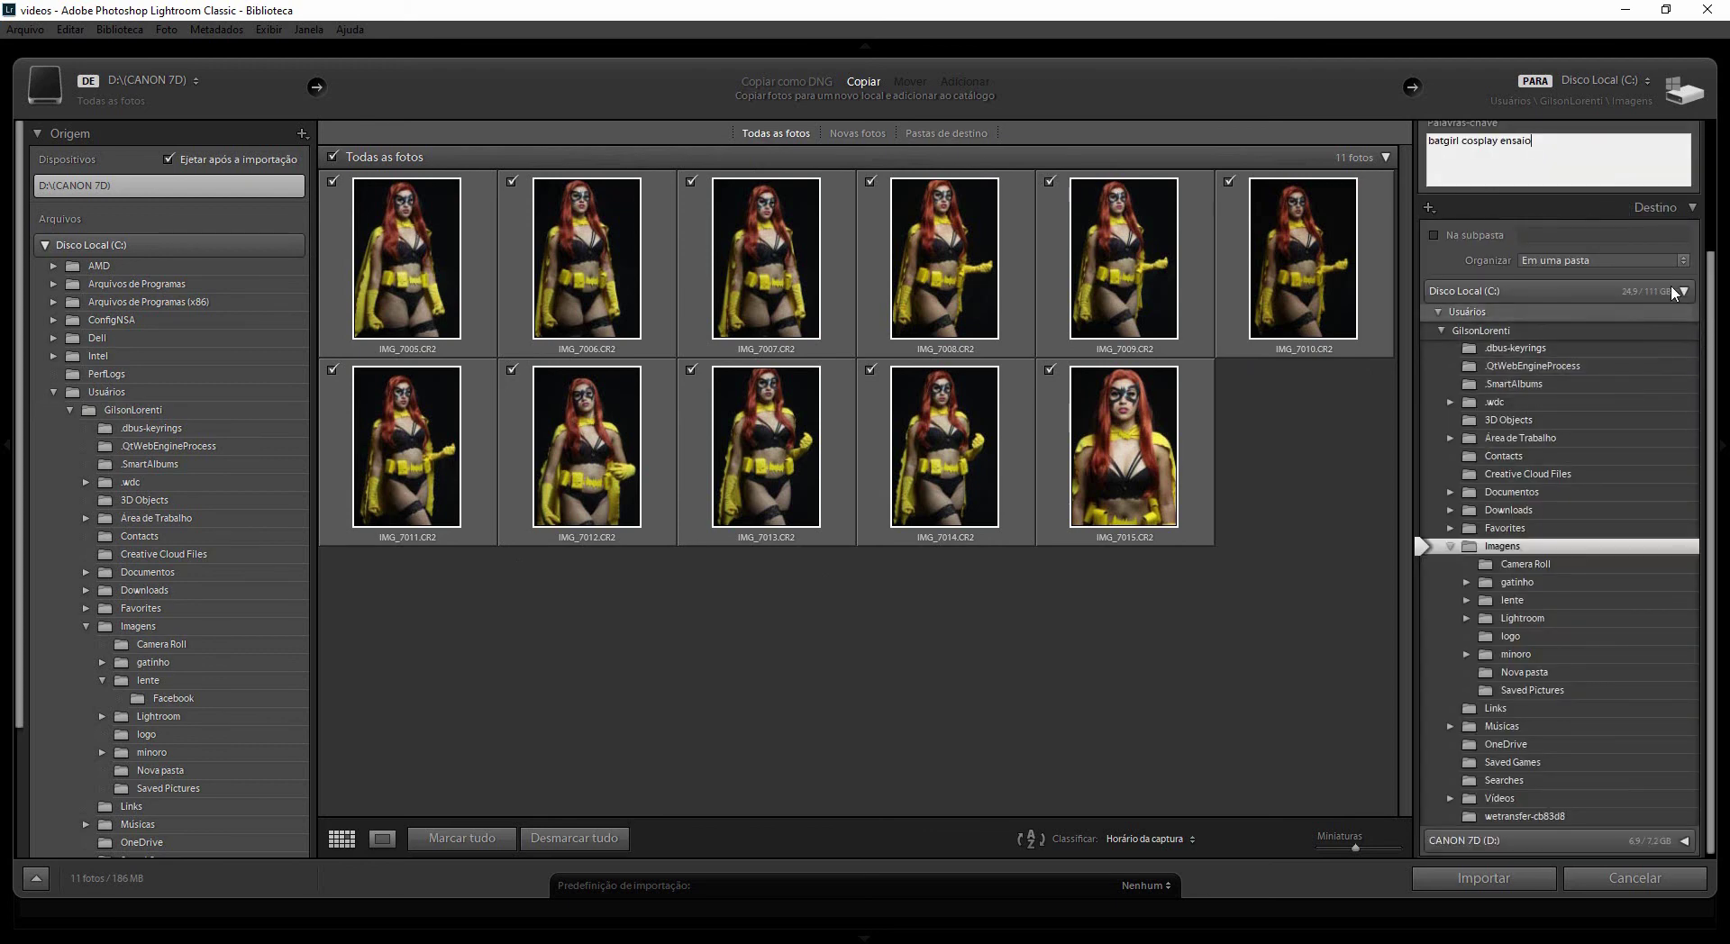
left_click(1681, 291)
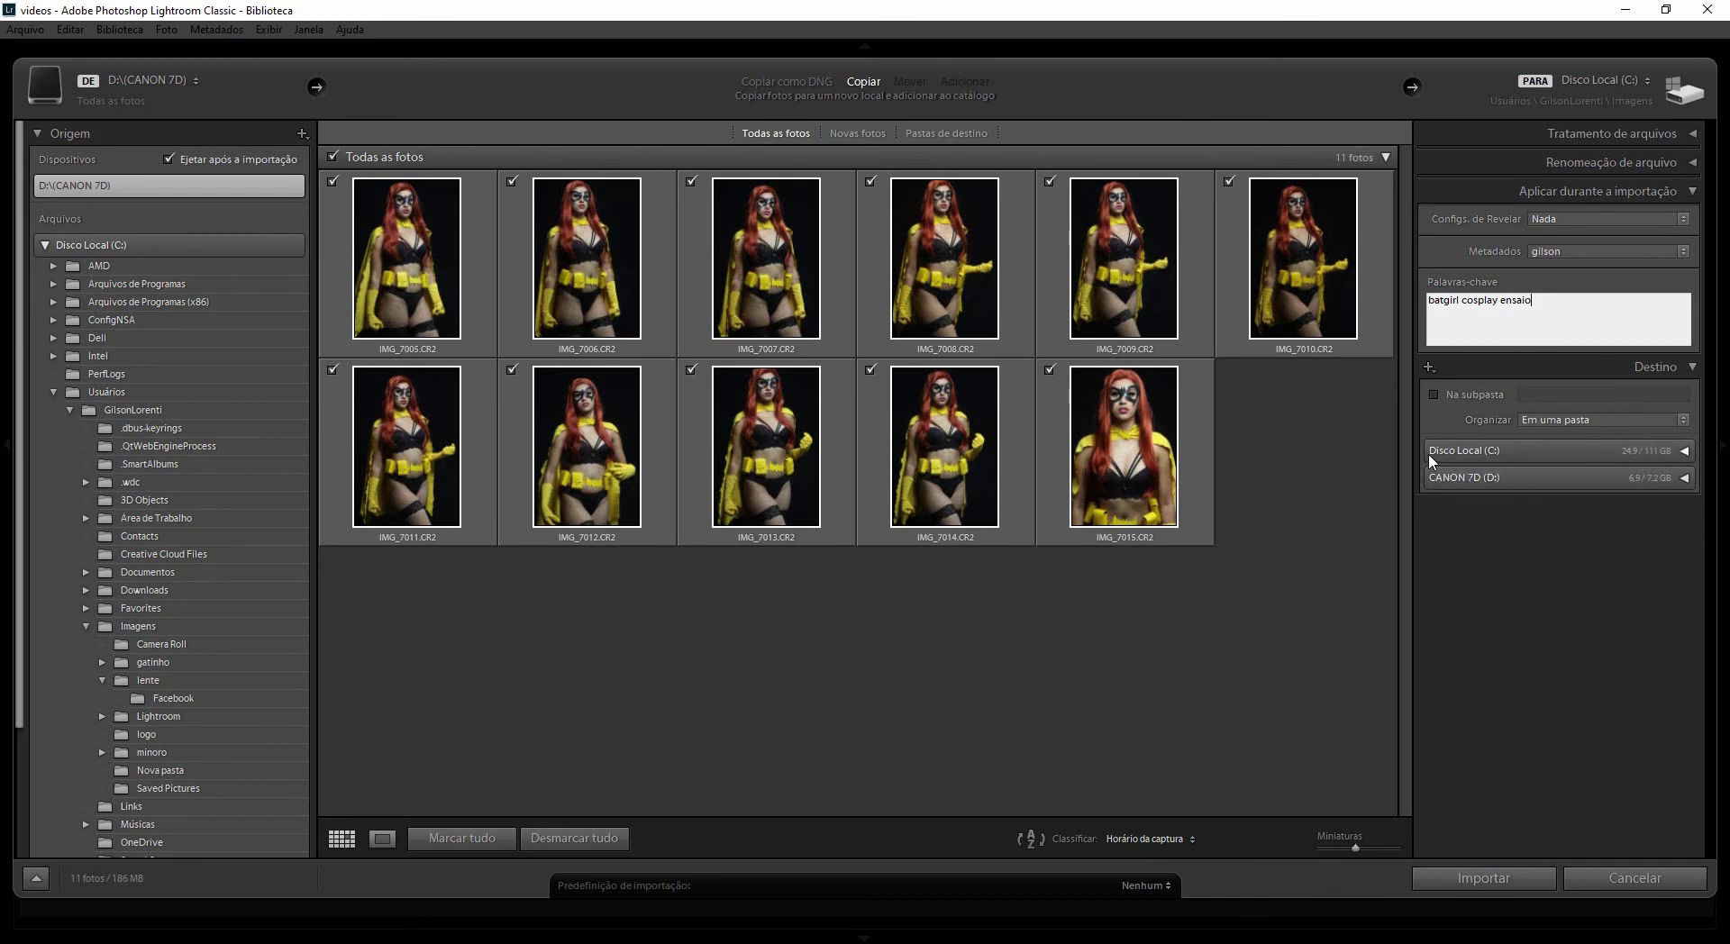
left_click(1684, 451)
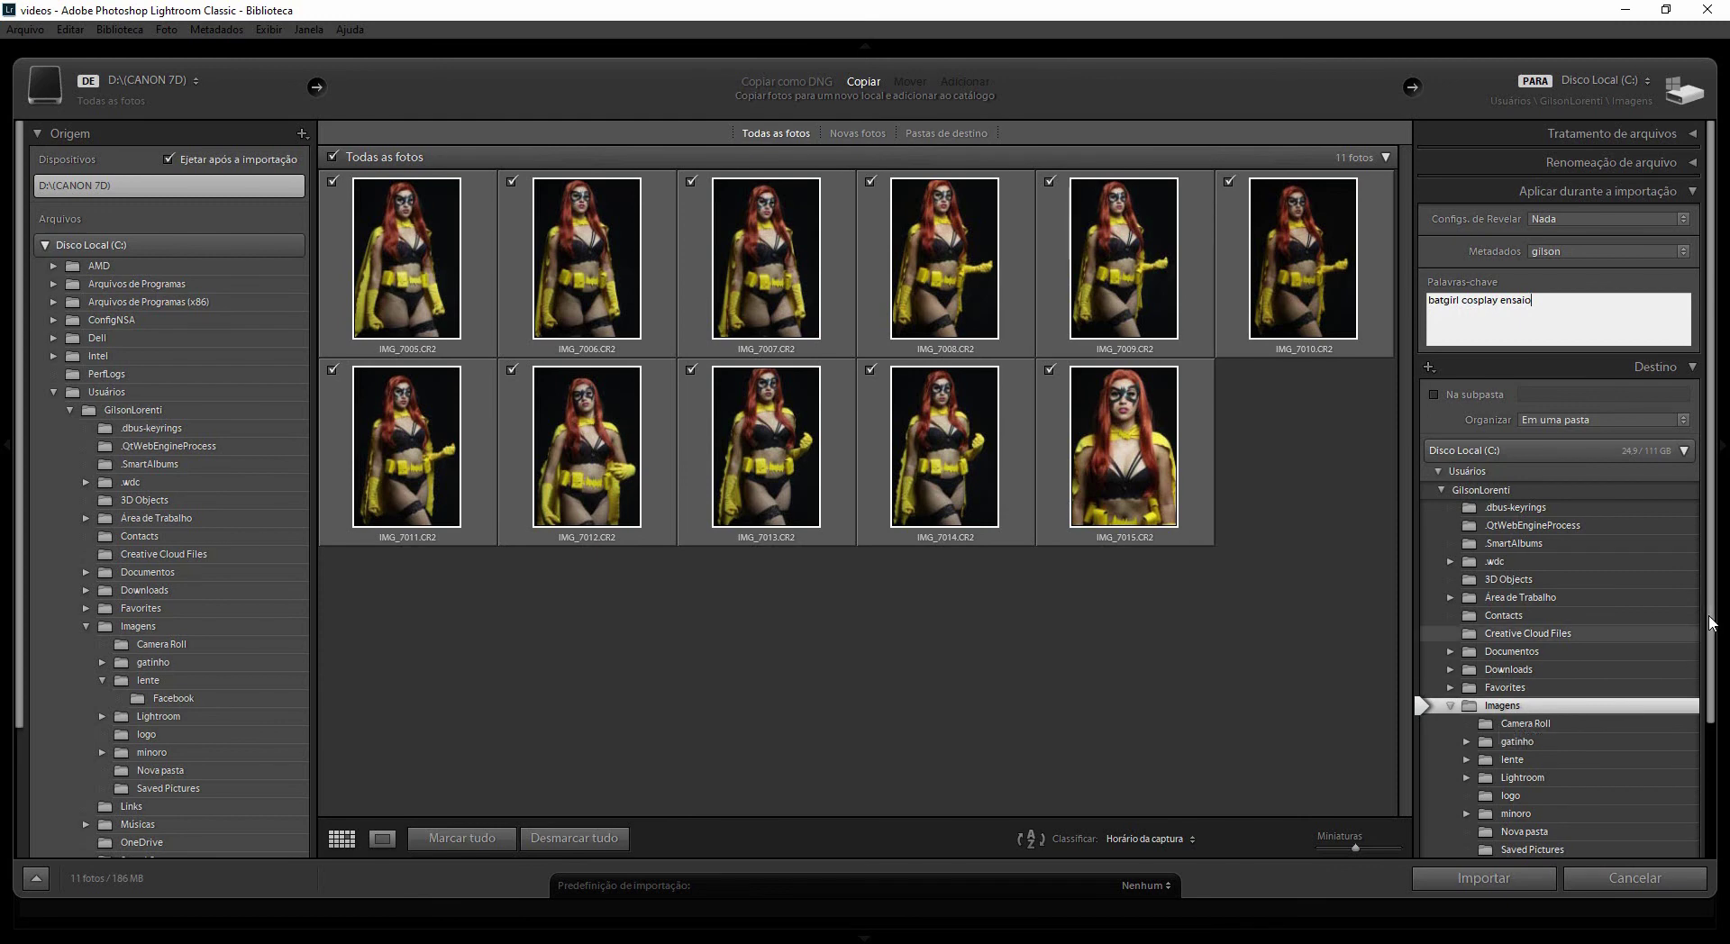
scroll(1715, 691, "down", 1)
scroll(1468, 694, "down", 4)
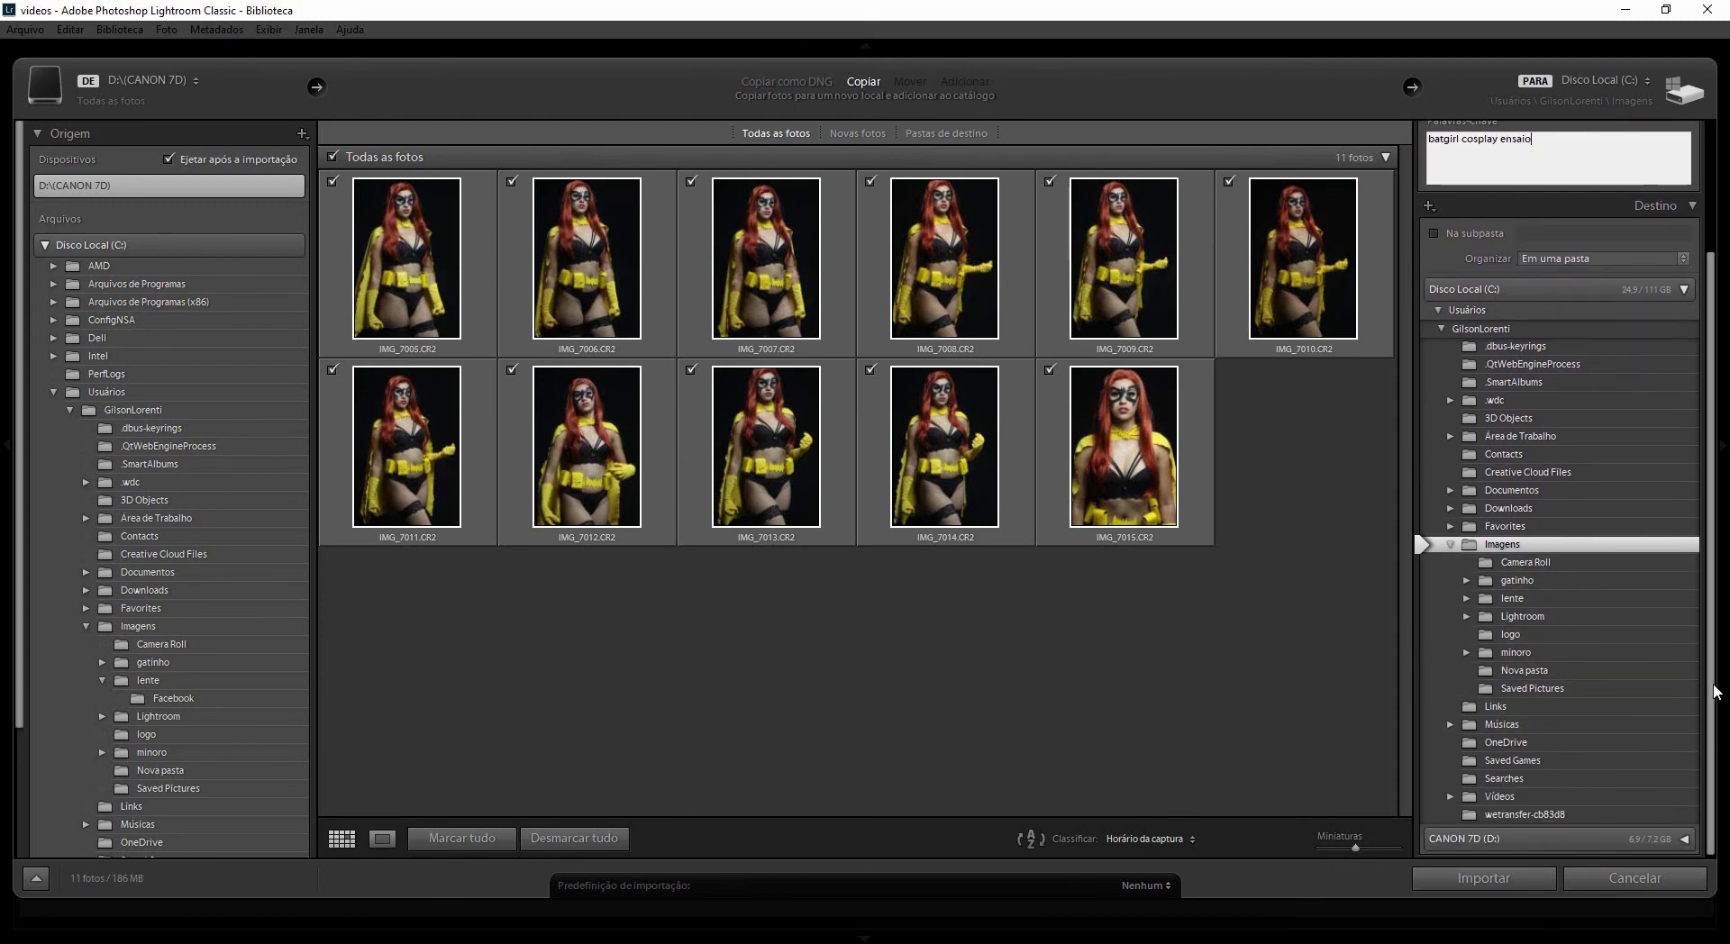
scroll(1714, 576, "up", 3)
scroll(1713, 577, "up", 2)
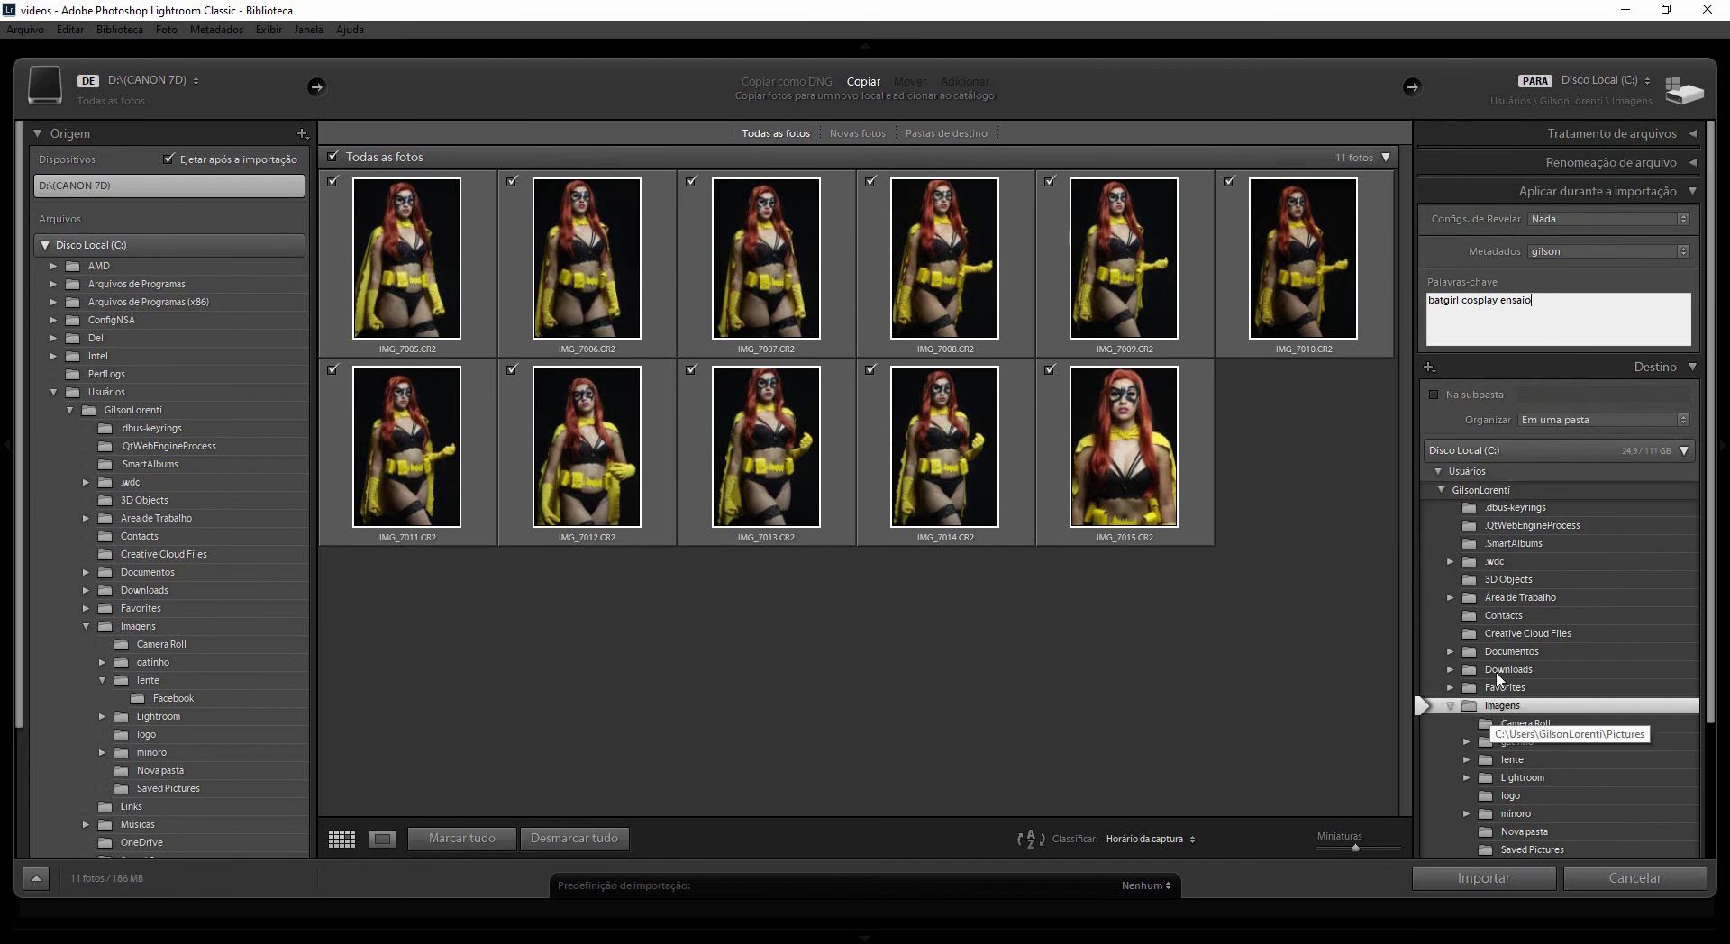
- Enable Na subpasta for the import and name the destination subfolder "batgirl" inside Imagens
left_click(1466, 398)
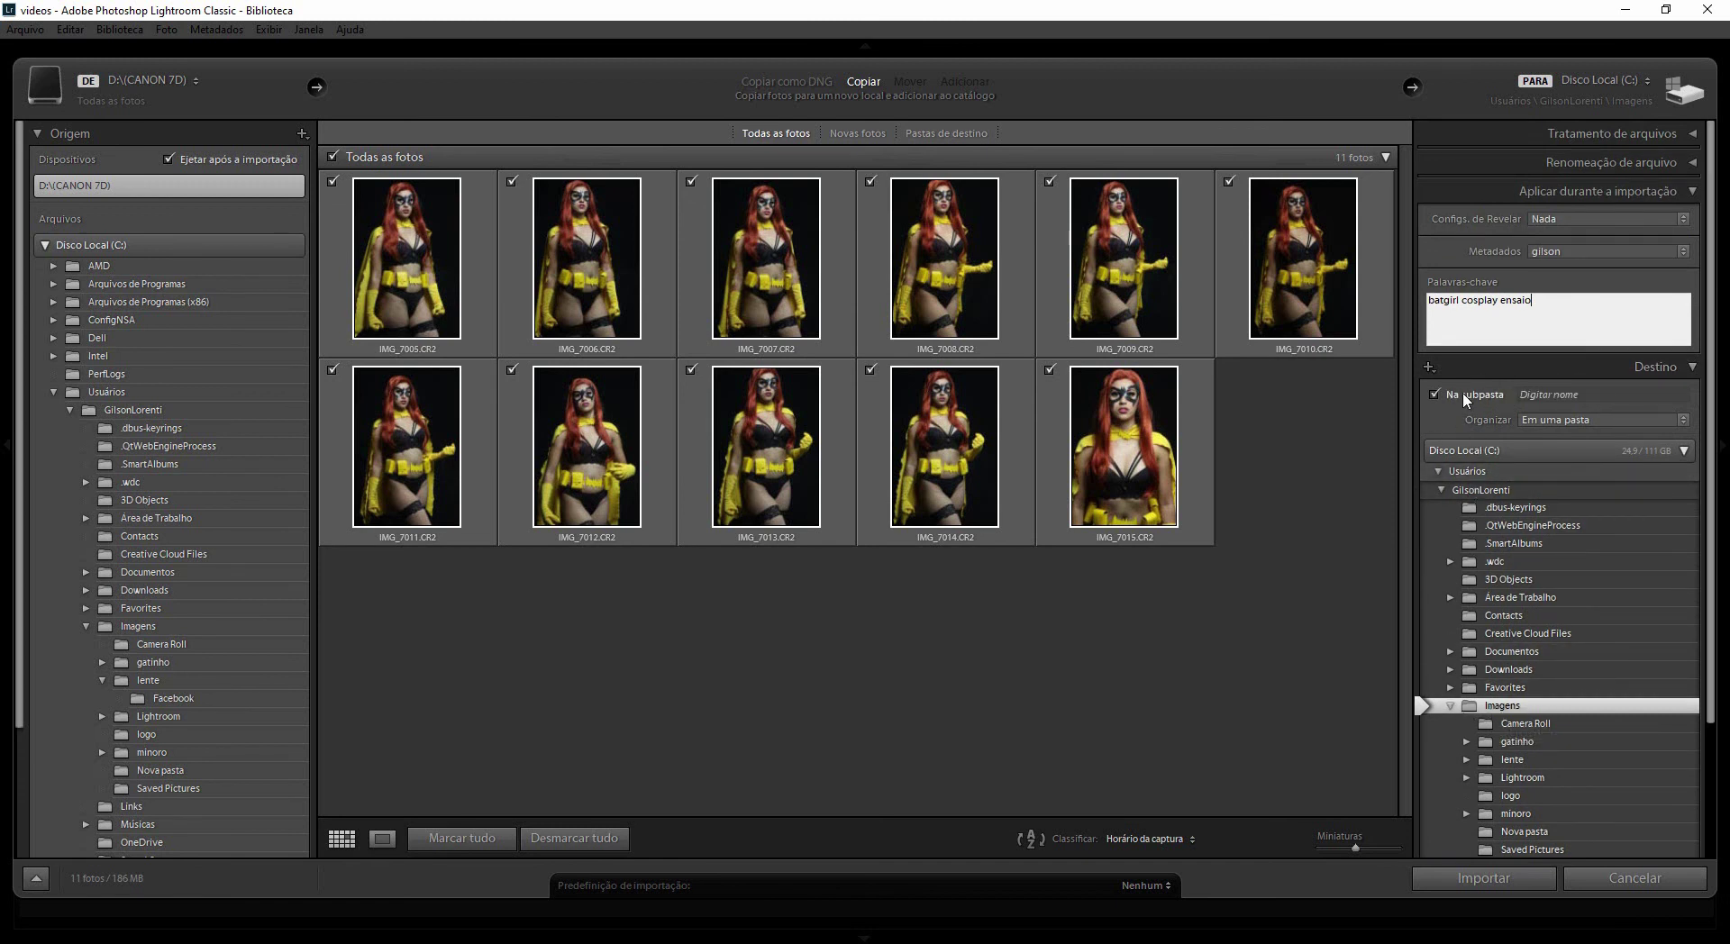
left_click(1591, 393)
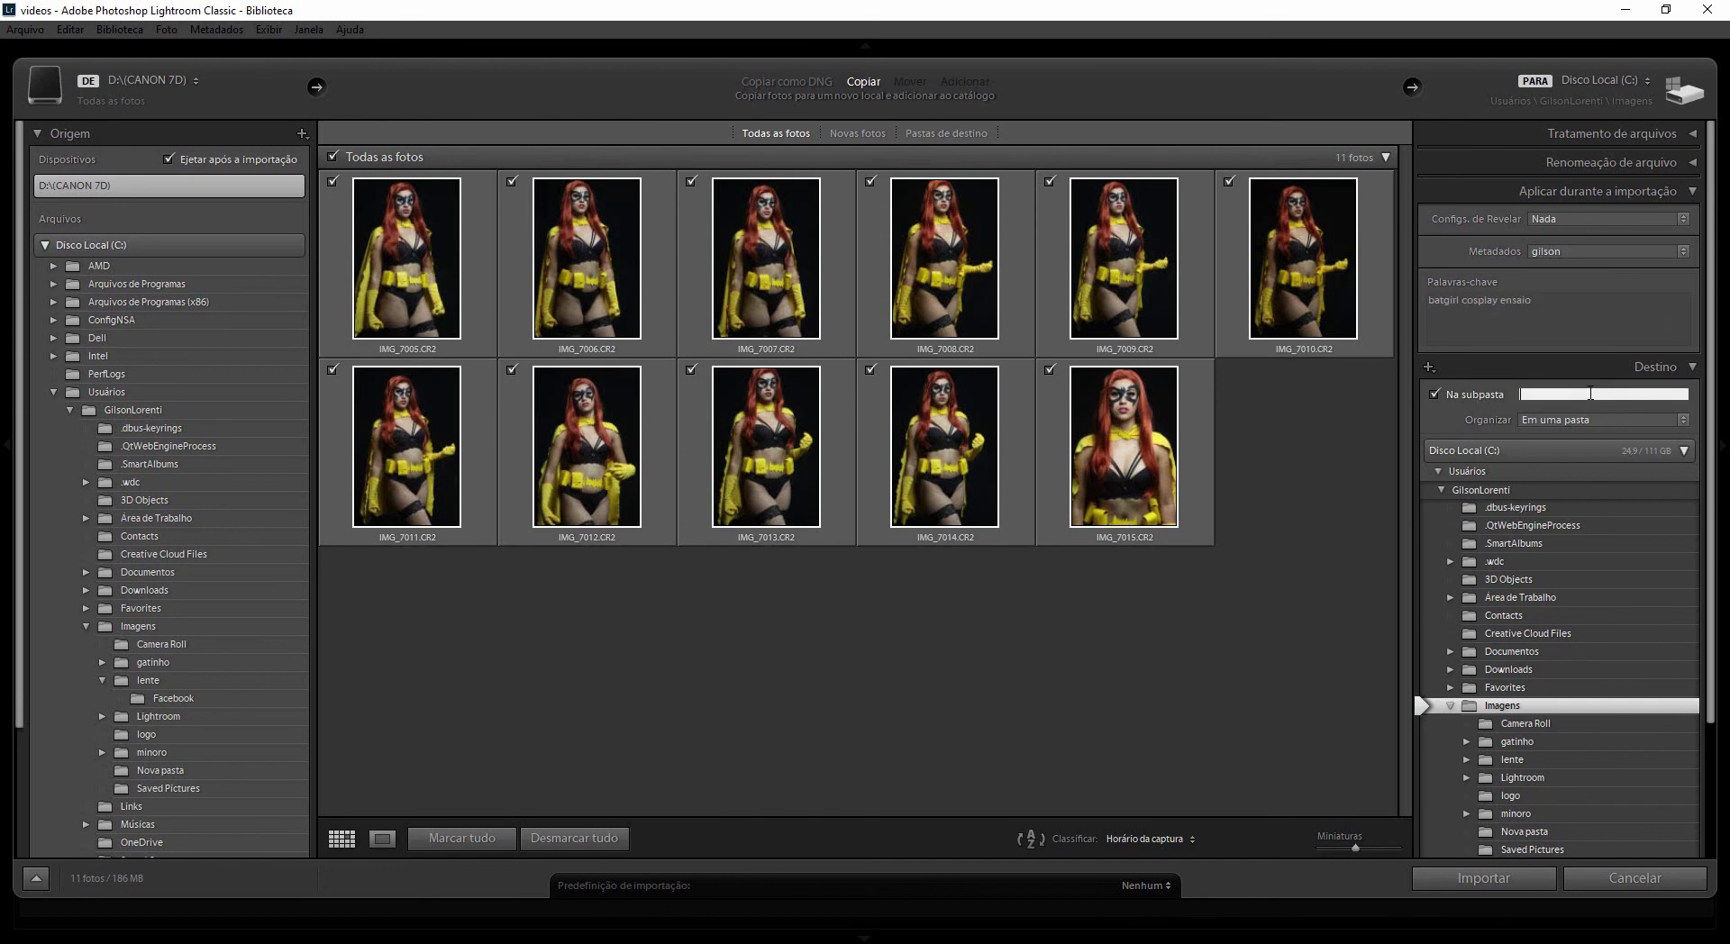
type("batgirl")
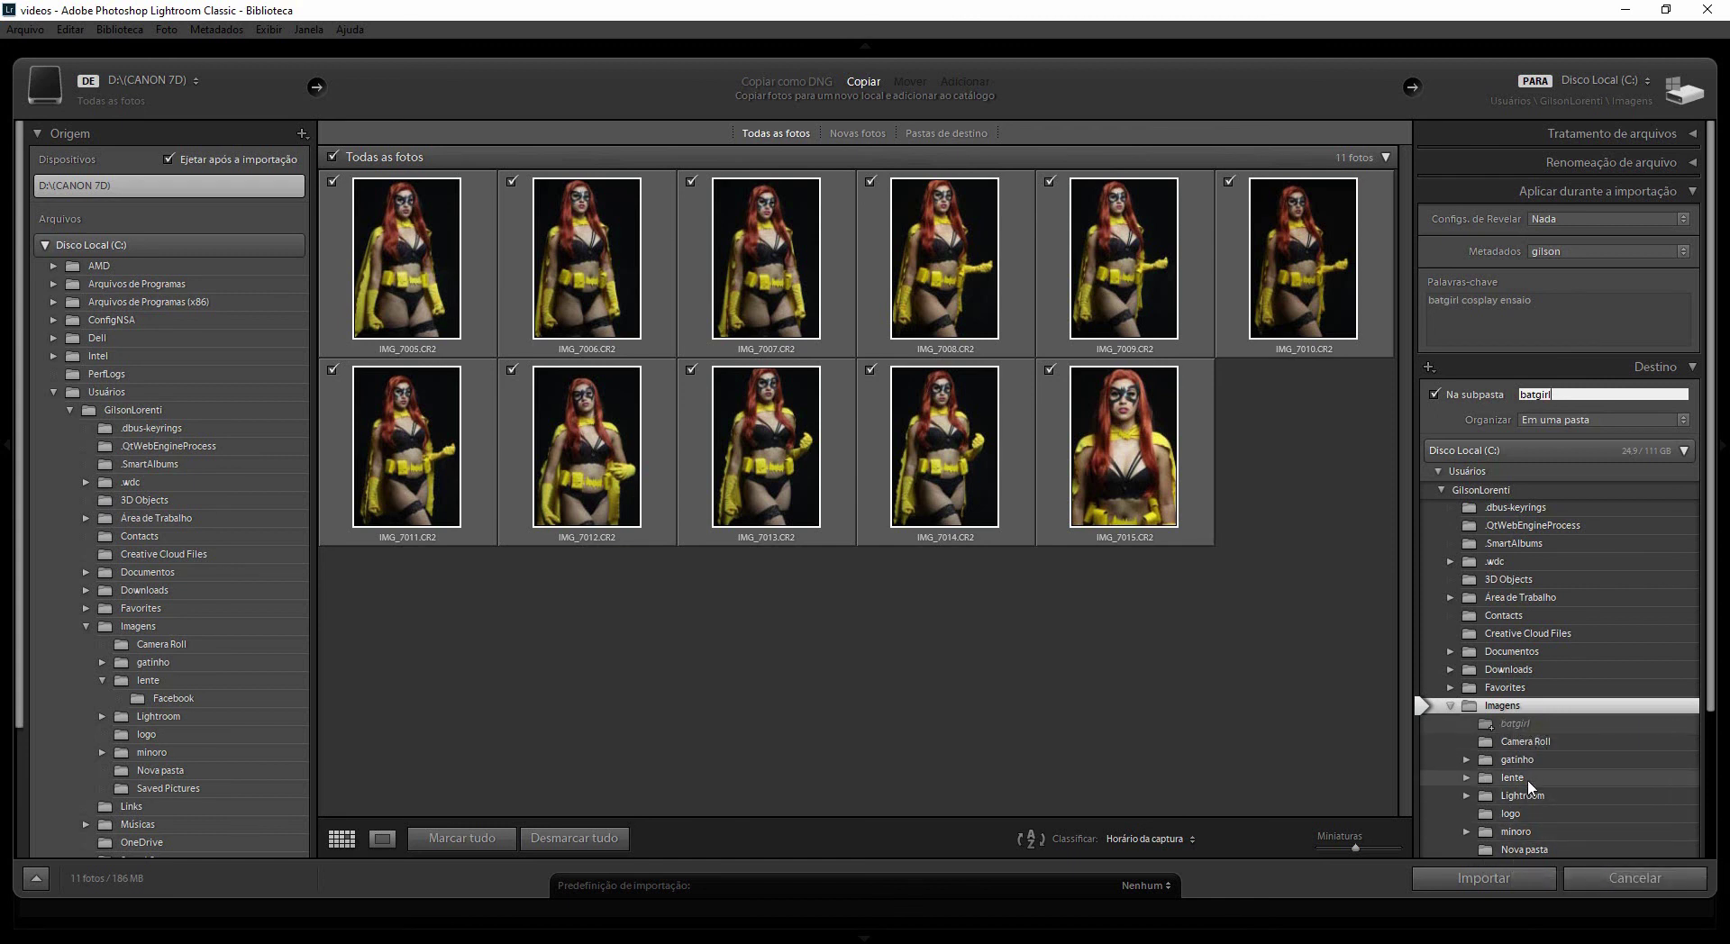
left_click(1434, 394)
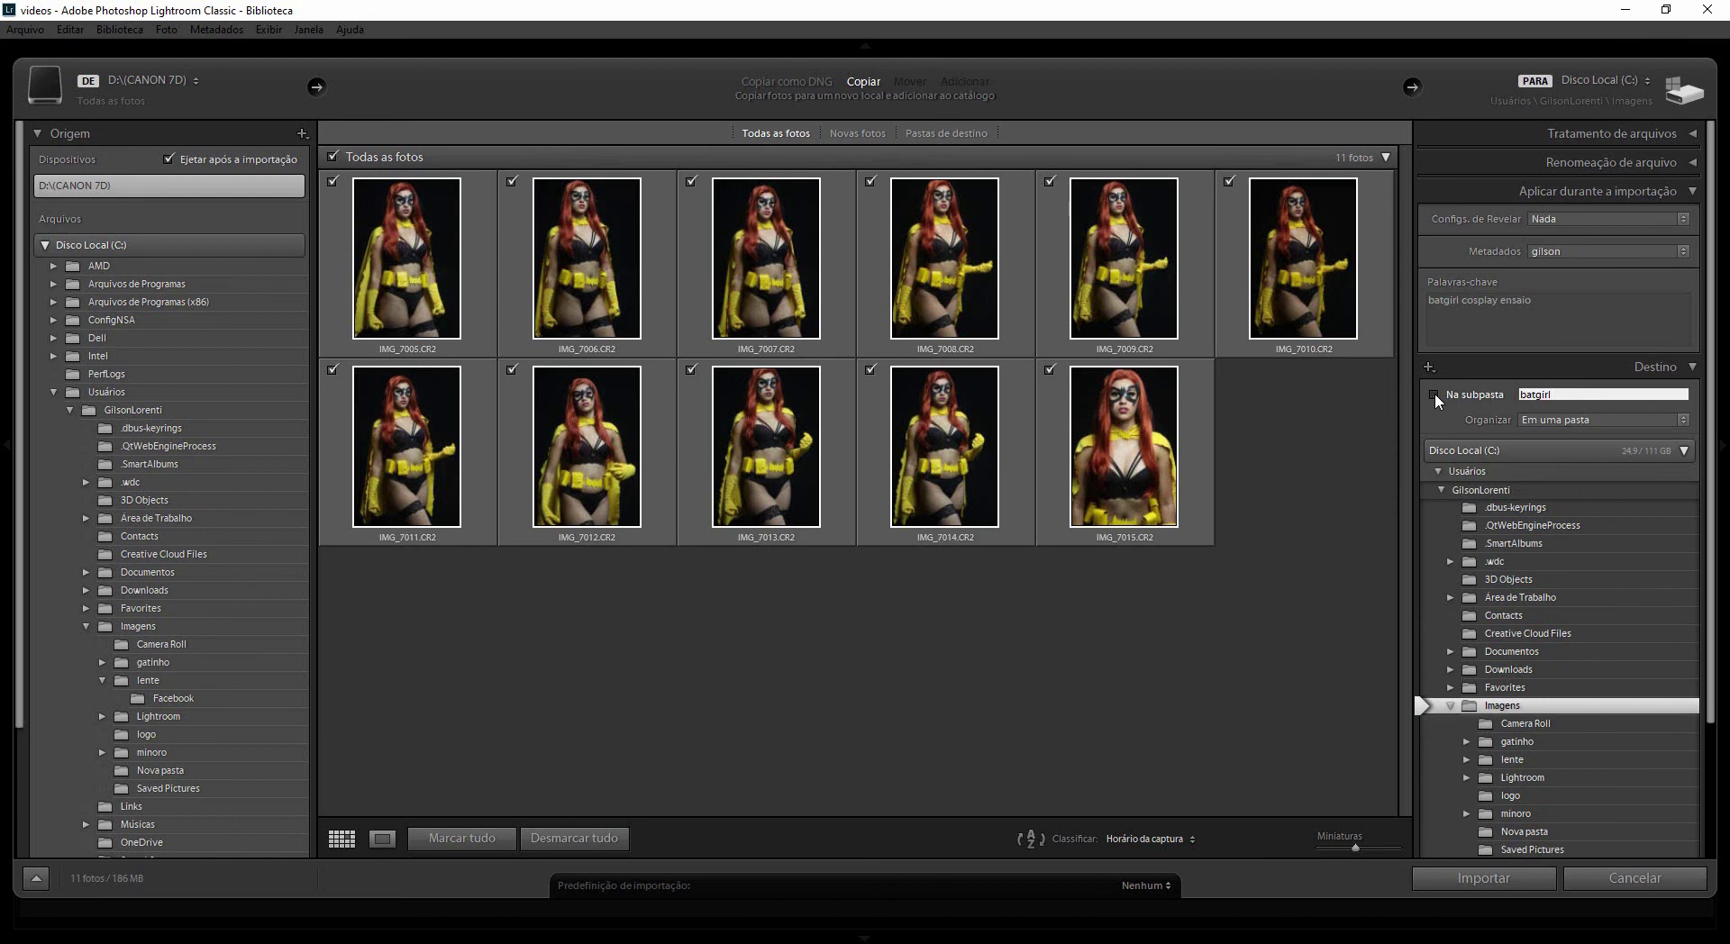
left_click(1435, 394)
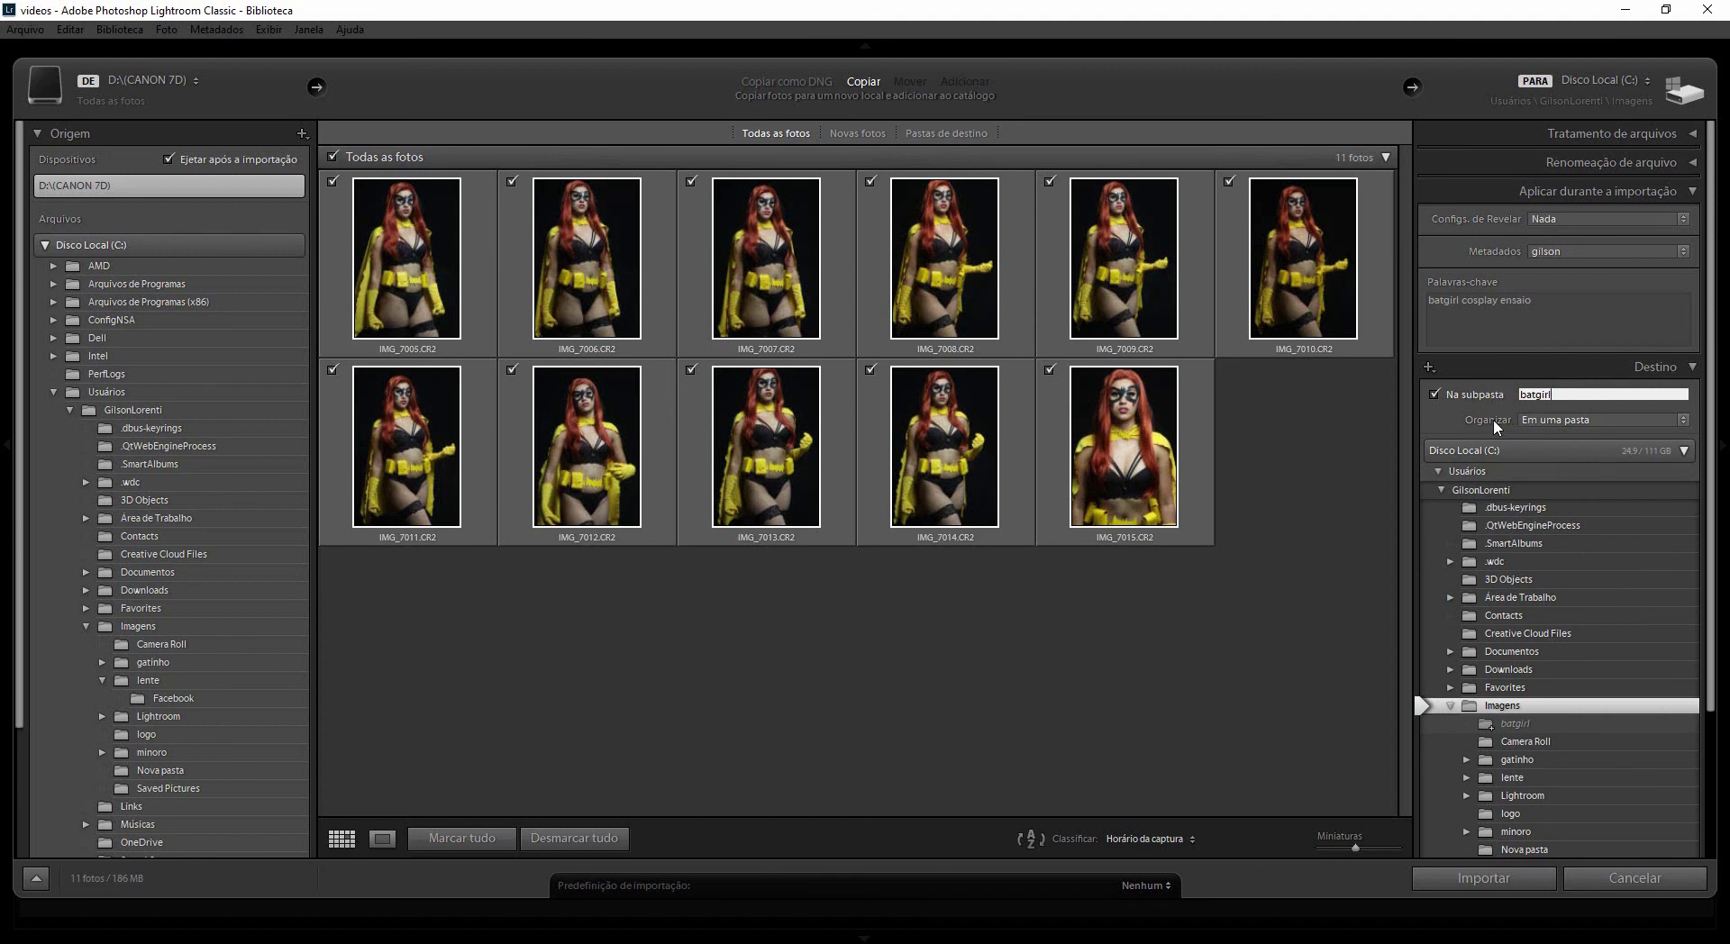
- Try organizing the destination Por data, first with the batgirl subfolder and then with Na subpasta disabled
left_click(1588, 420)
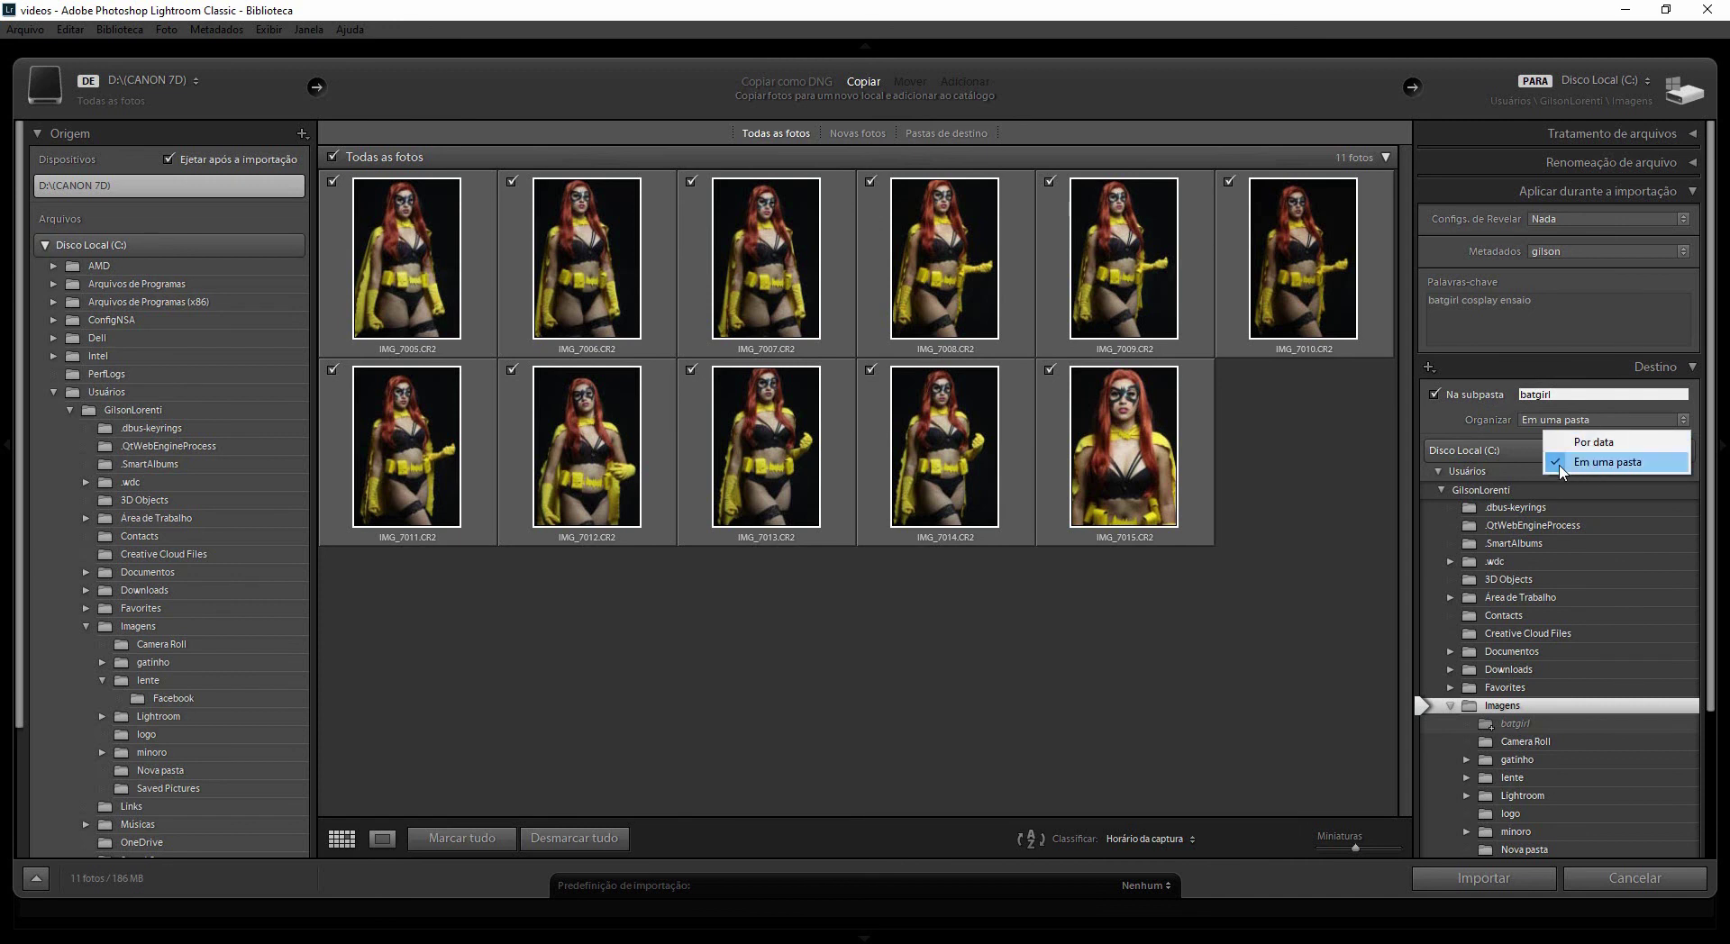
left_click(1613, 443)
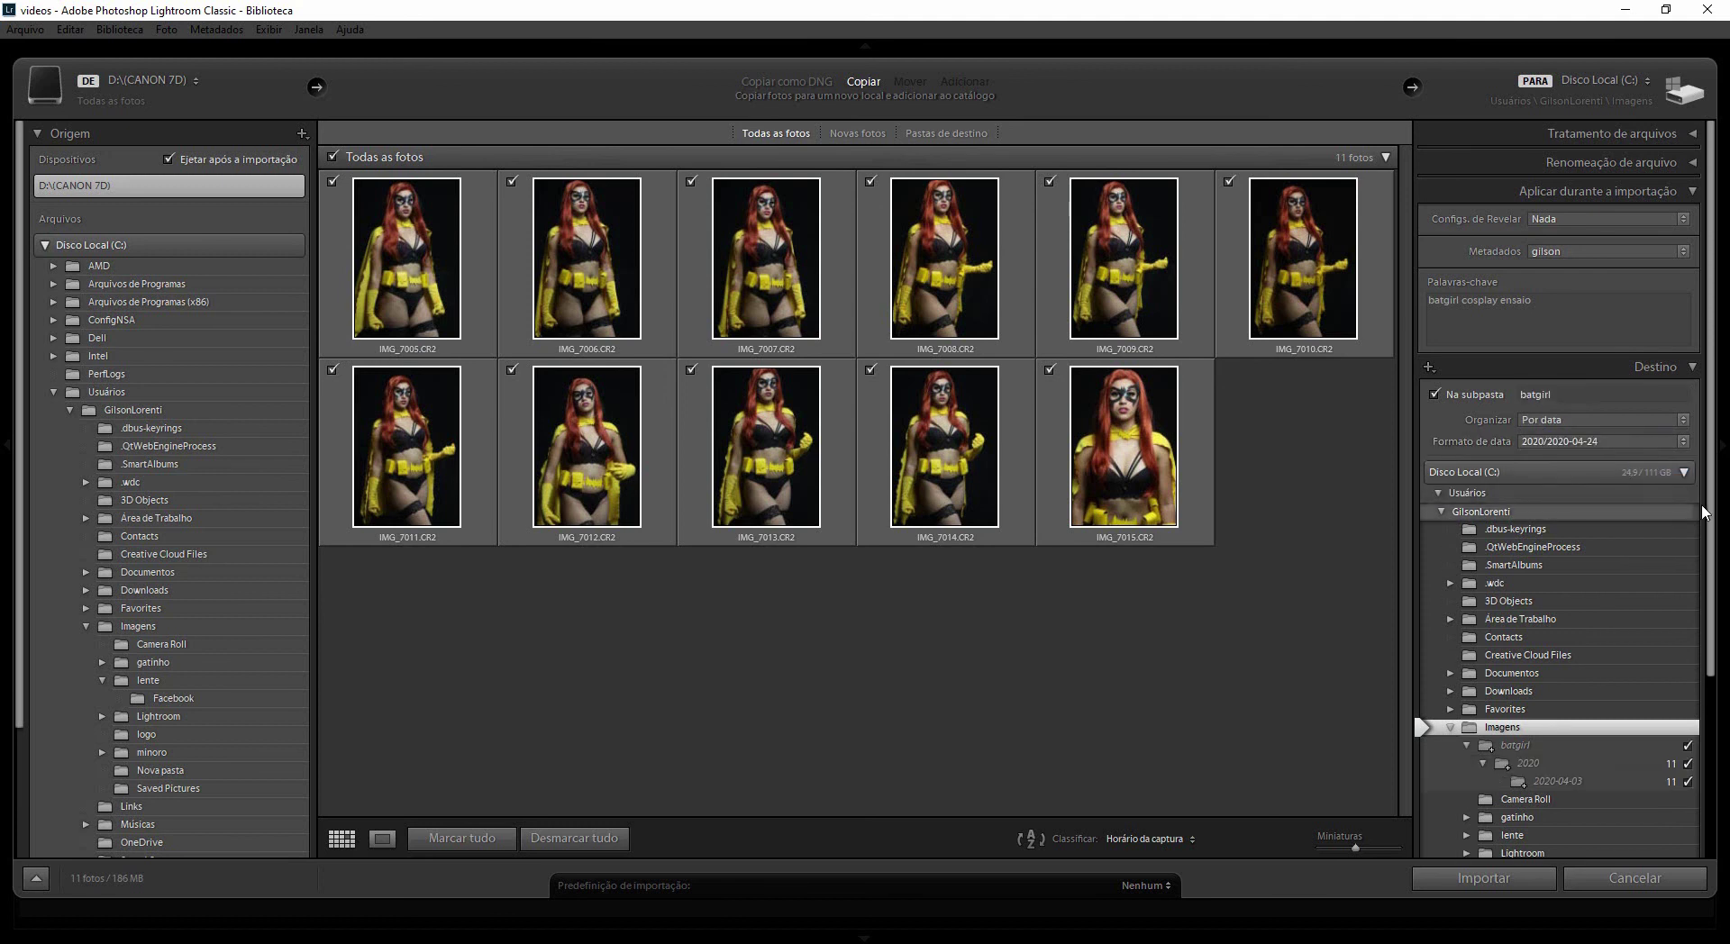
scroll(1650, 636, "down", 3)
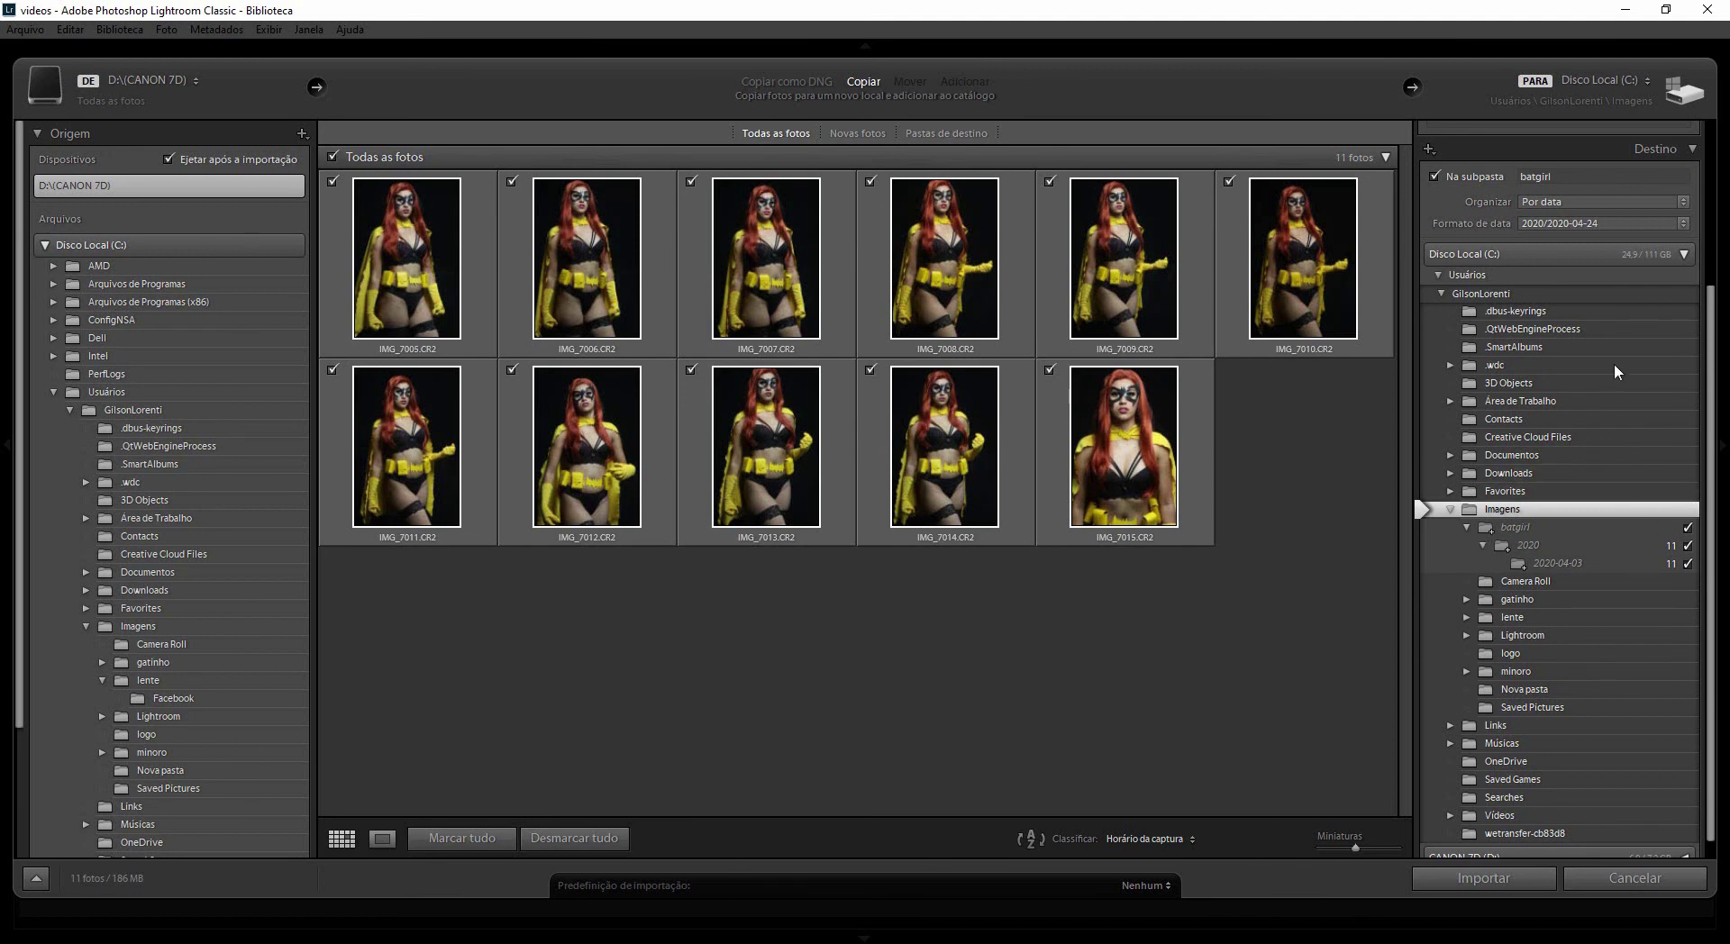
left_click(1488, 183)
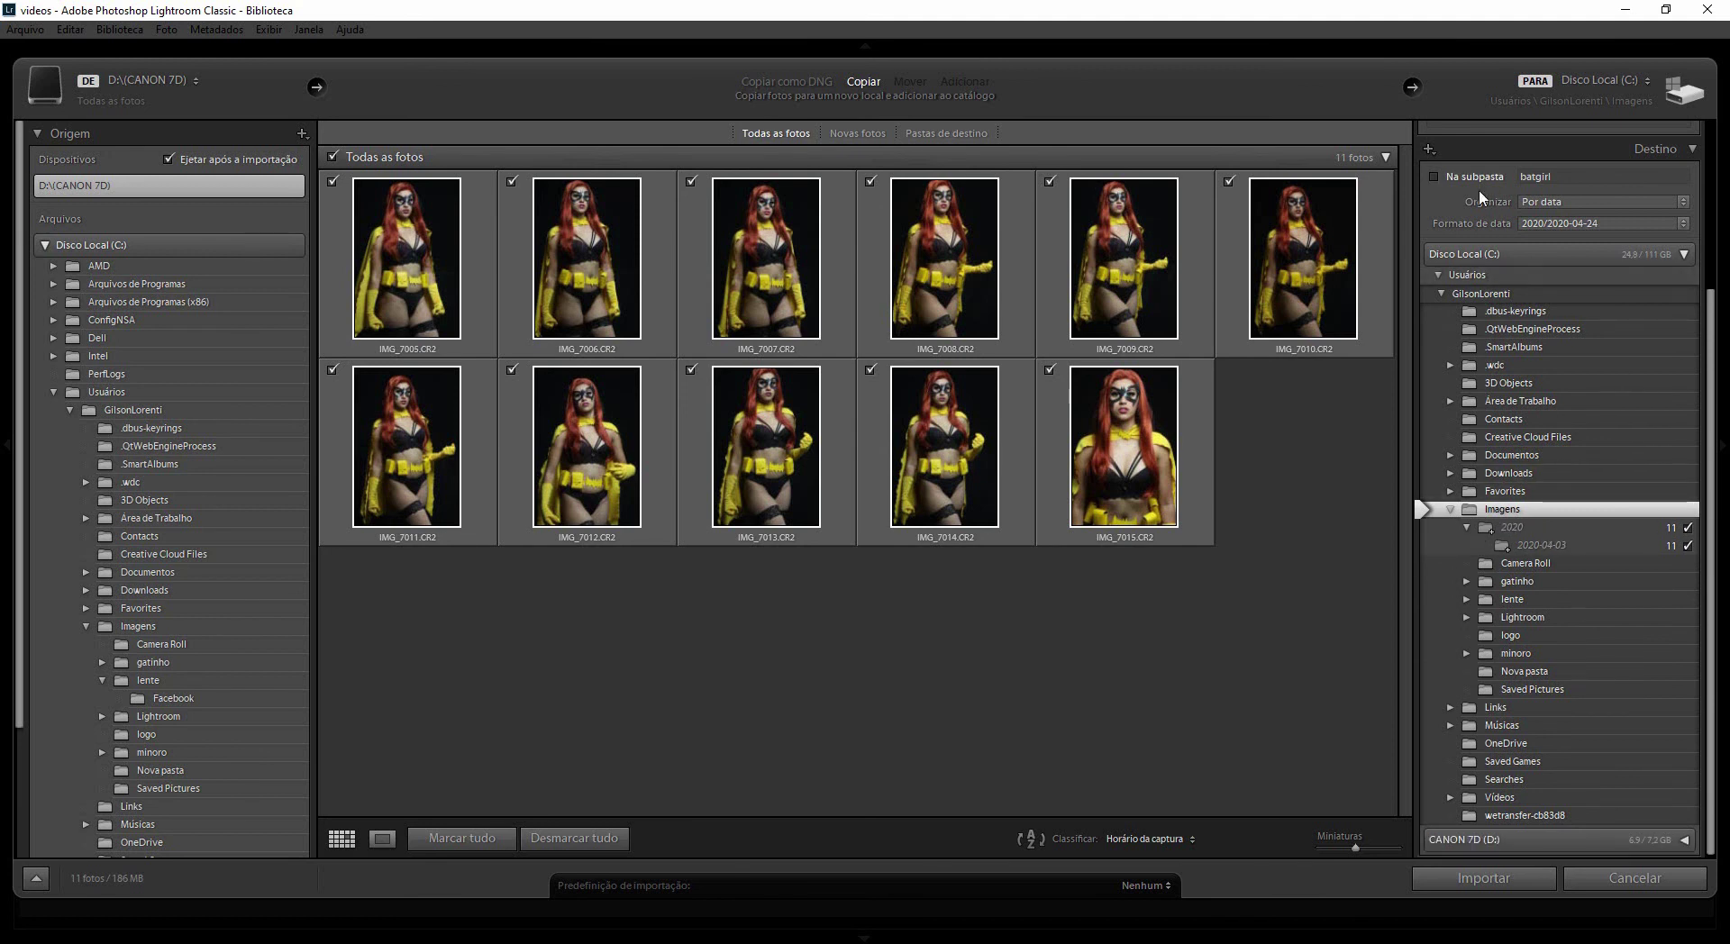
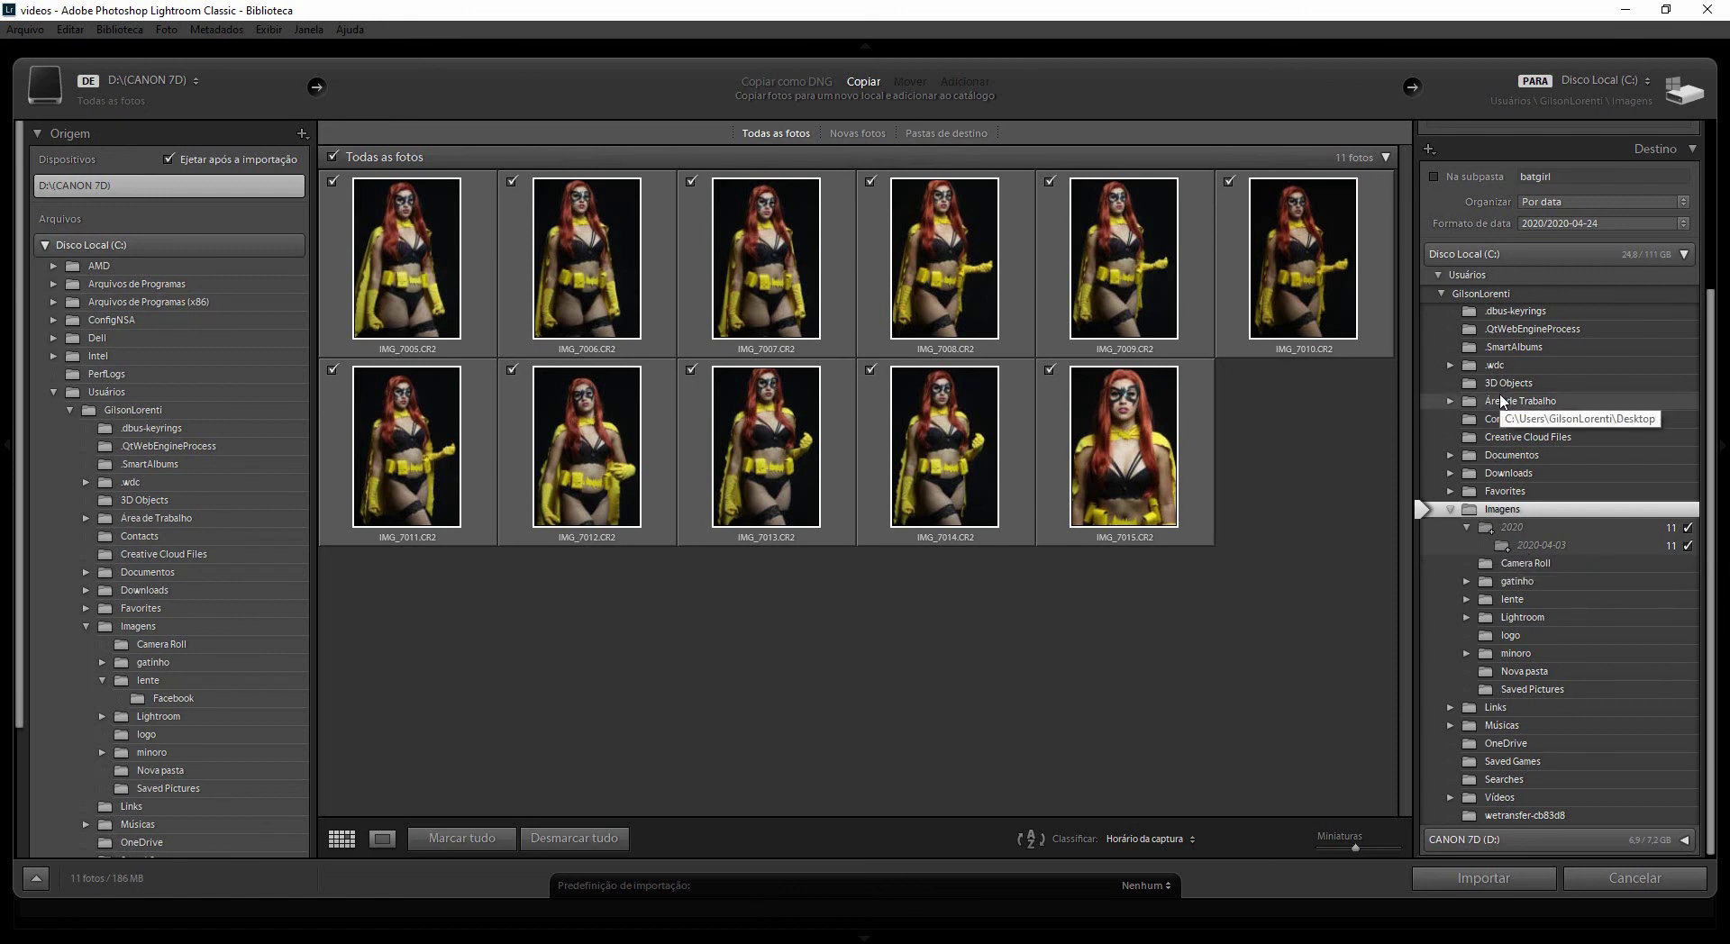
- Set the destination organization back to Em uma pasta and re-enable Na subpasta with the batgirl subfolder
scroll(1468, 479, "up", 3)
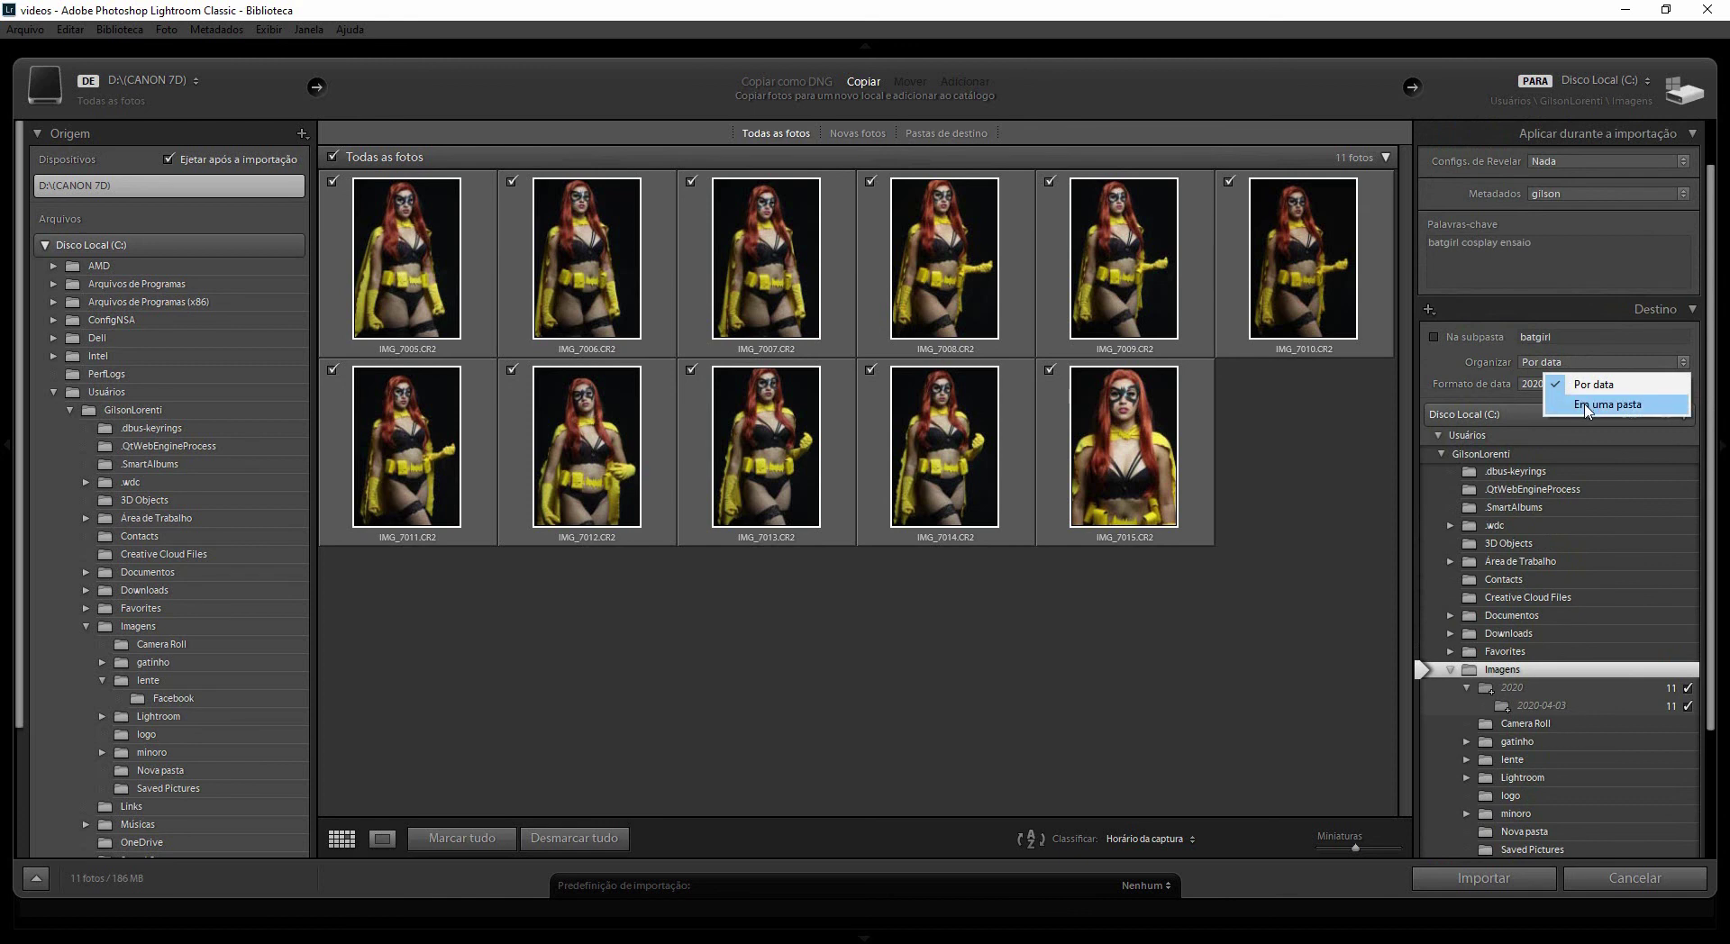
left_click(1605, 404)
left_click(1471, 338)
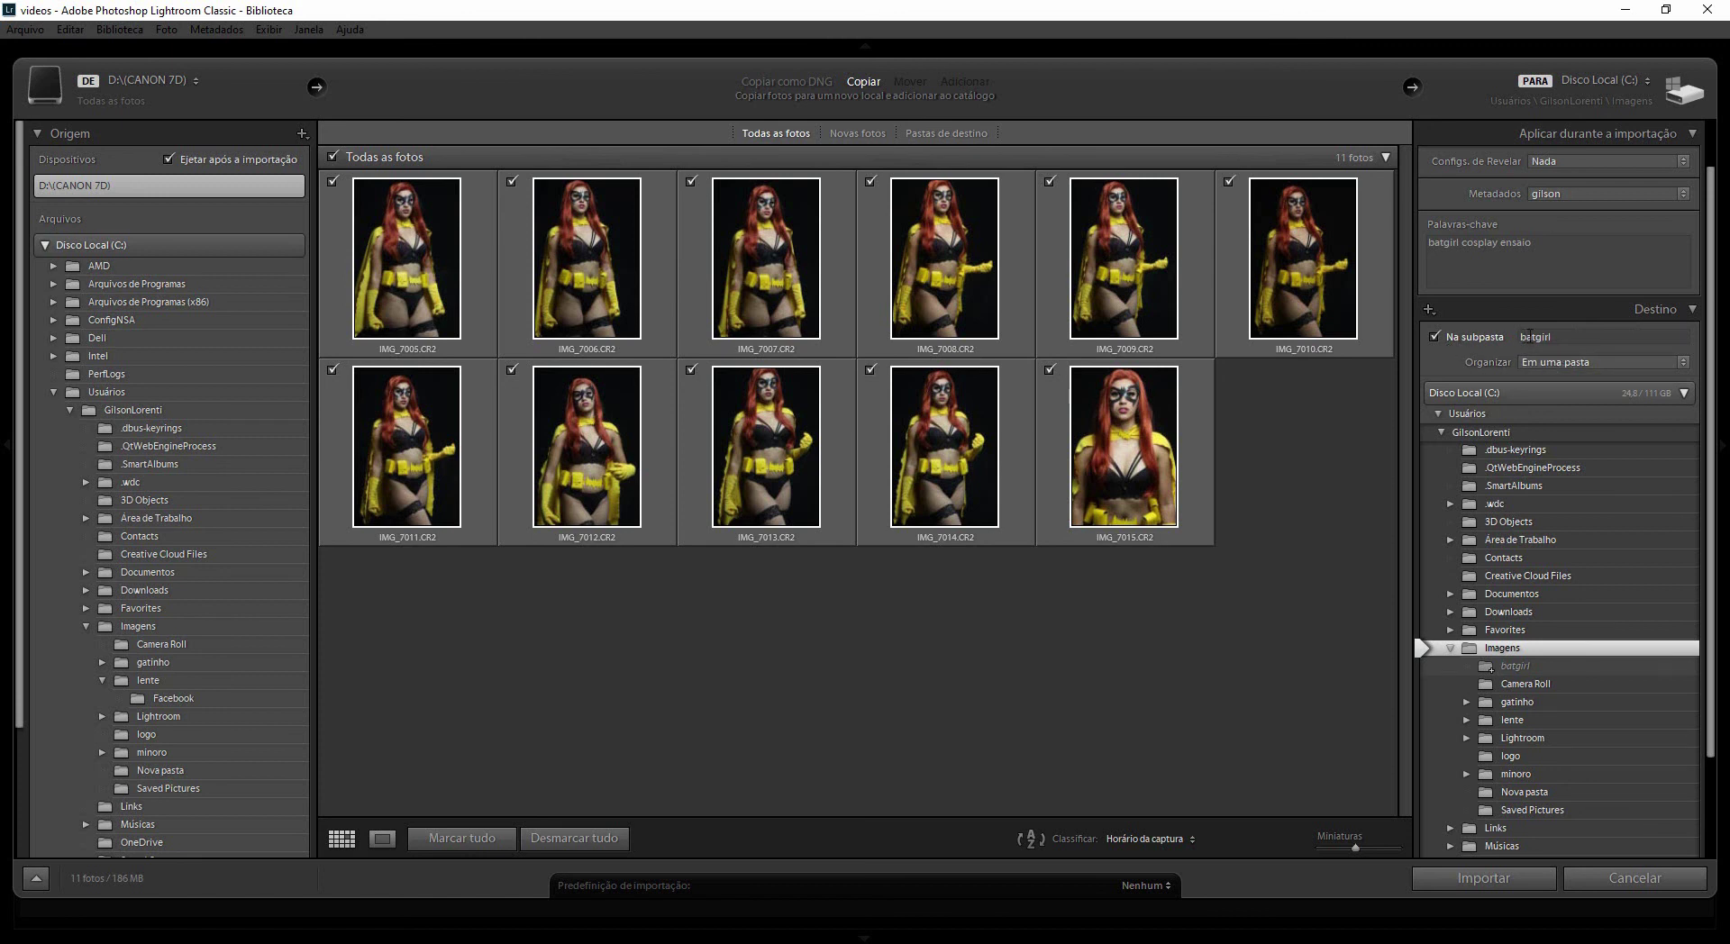
left_click(1574, 336)
left_click(1574, 336)
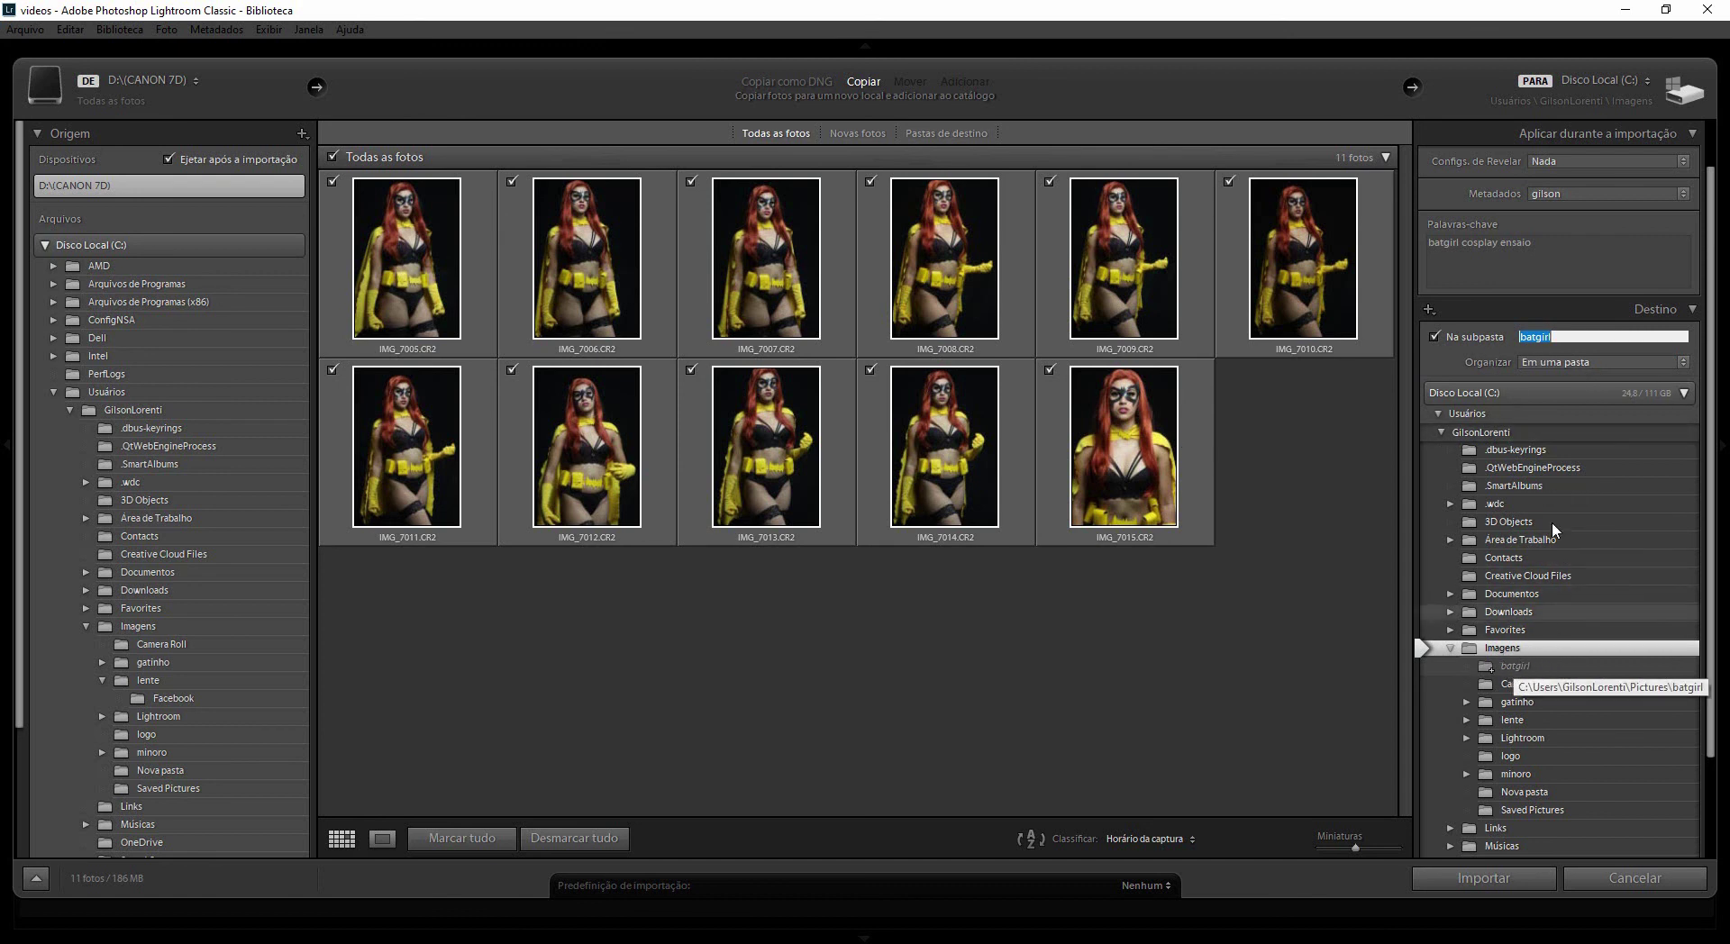
- Recheck the Destino settings and import all the checked photos into the batgirl subfolder of Imagens
left_click(1694, 311)
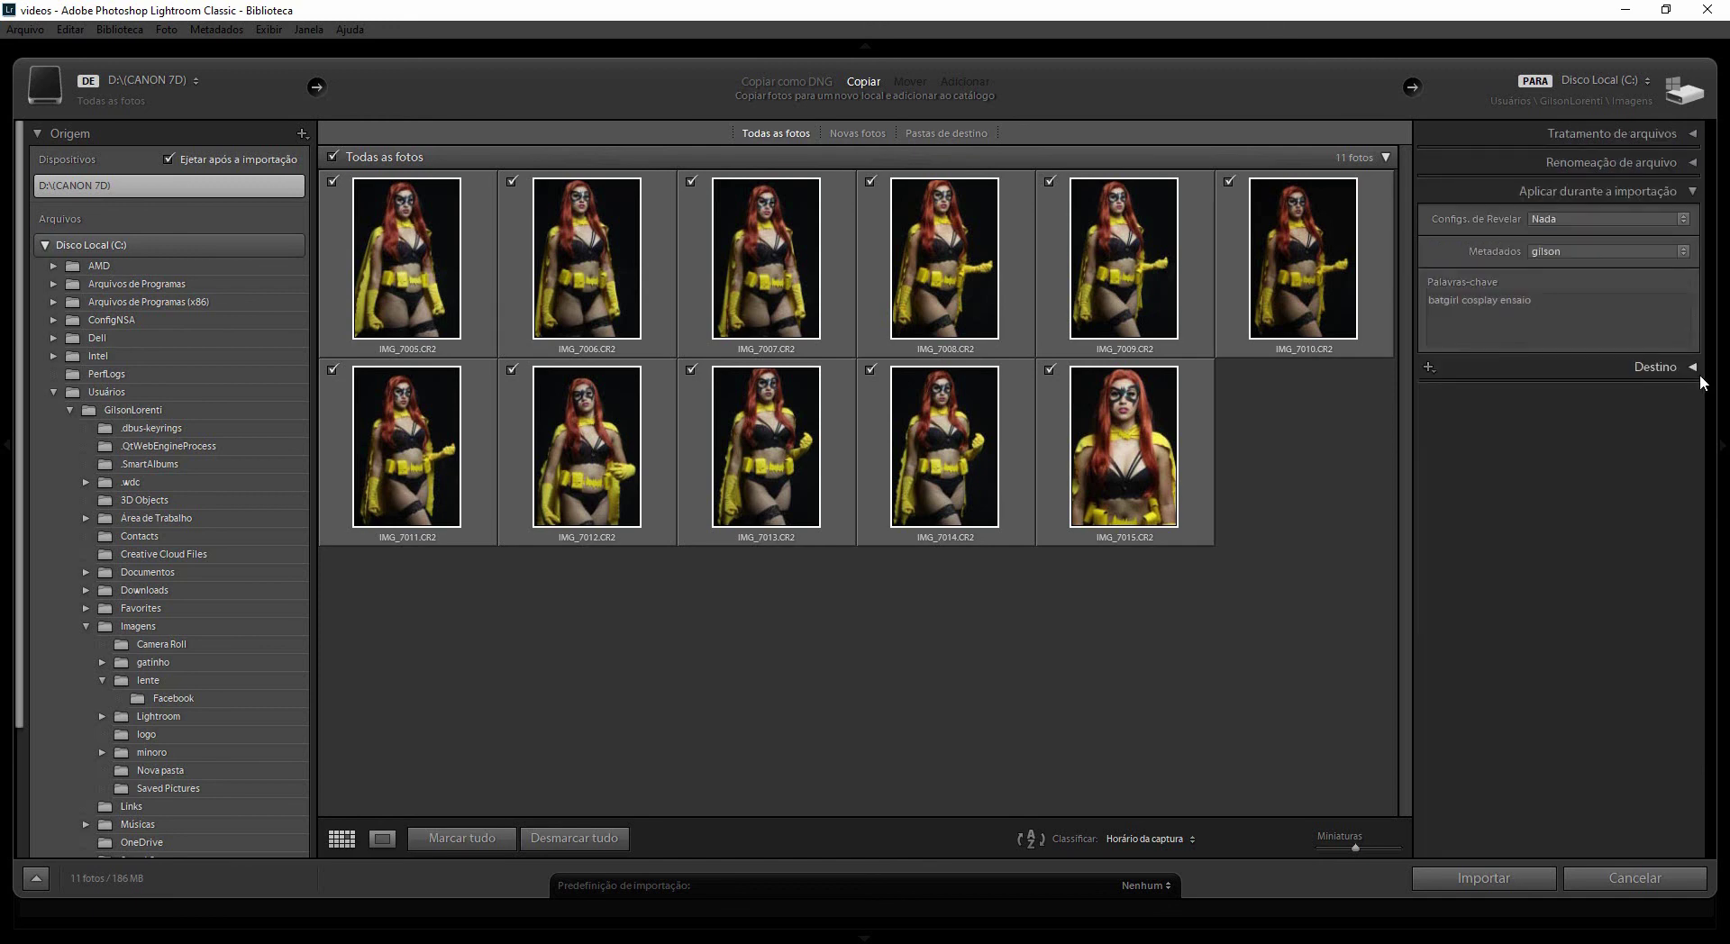
left_click(1672, 369)
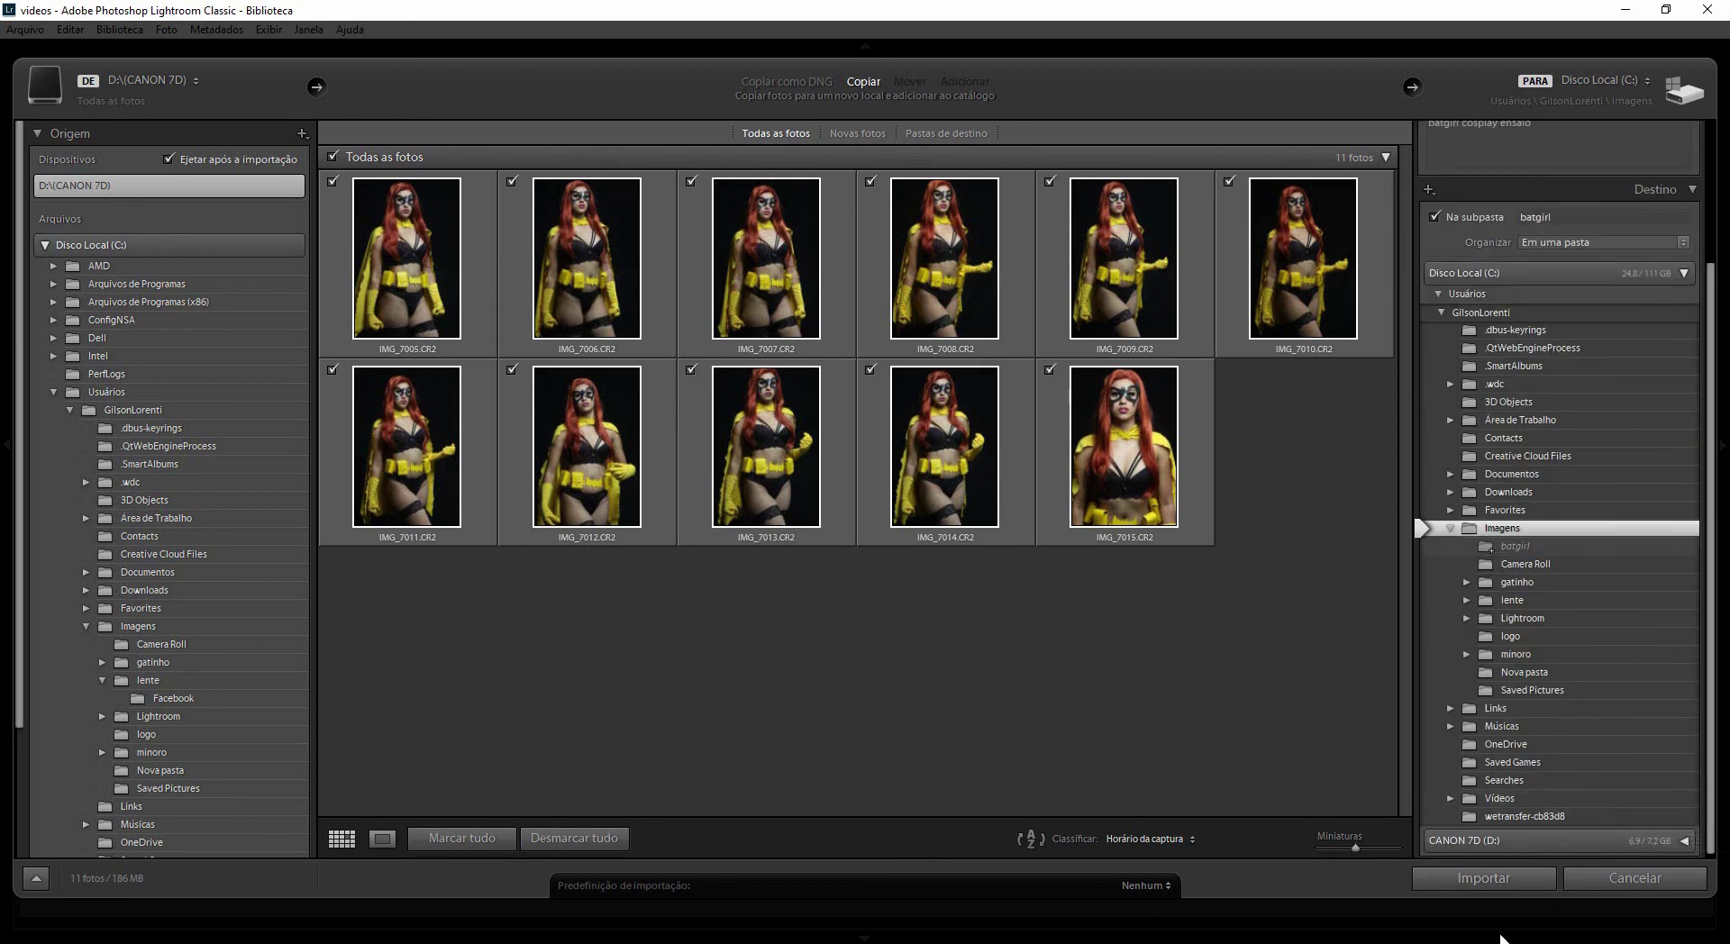
left_click(1483, 878)
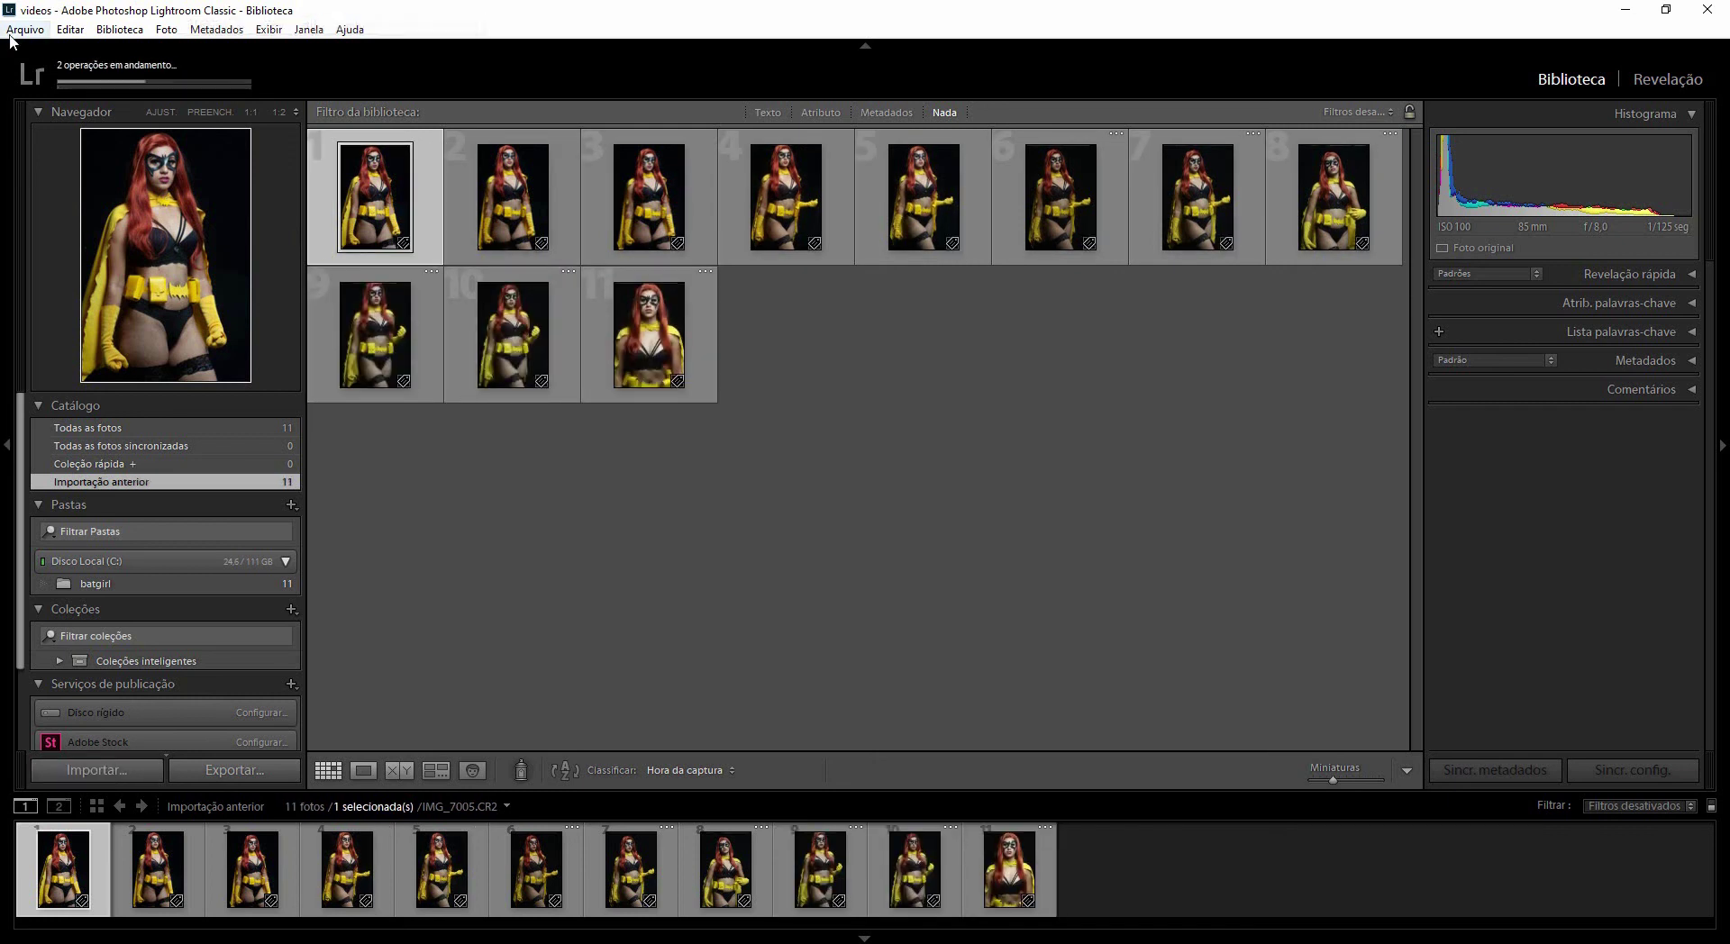
- Check the progress of the running operations and dismiss the smart previews notice with Não mostrar novamente enabled
left_click(137, 89)
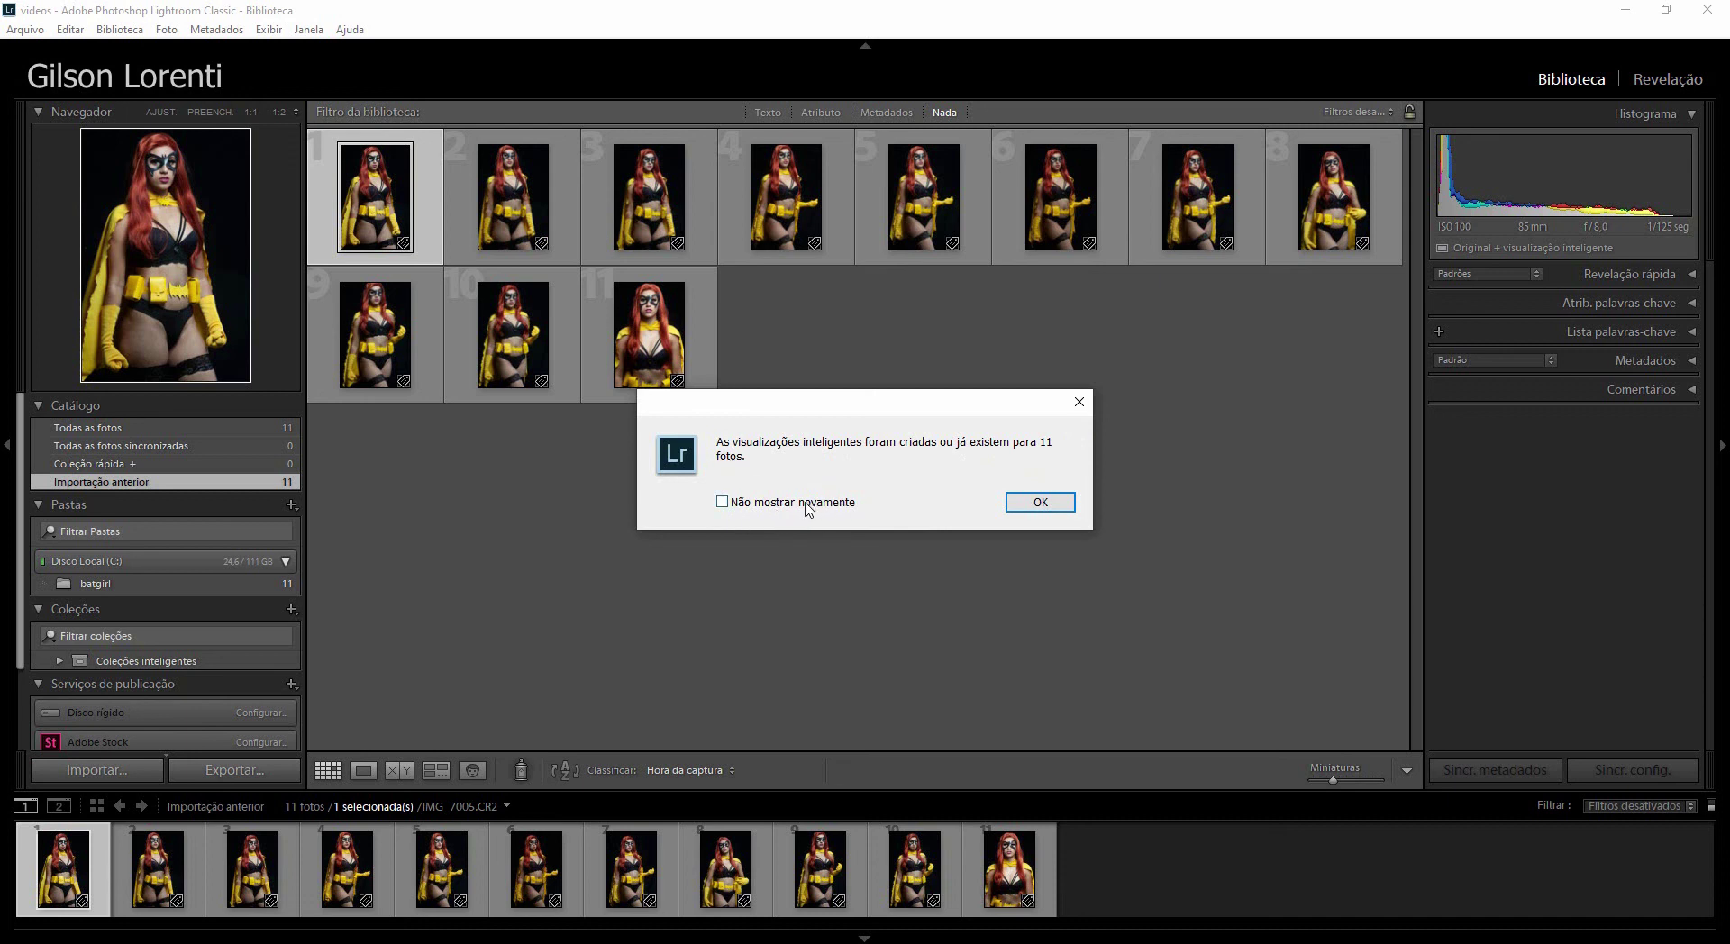
left_click(722, 502)
left_click(1028, 502)
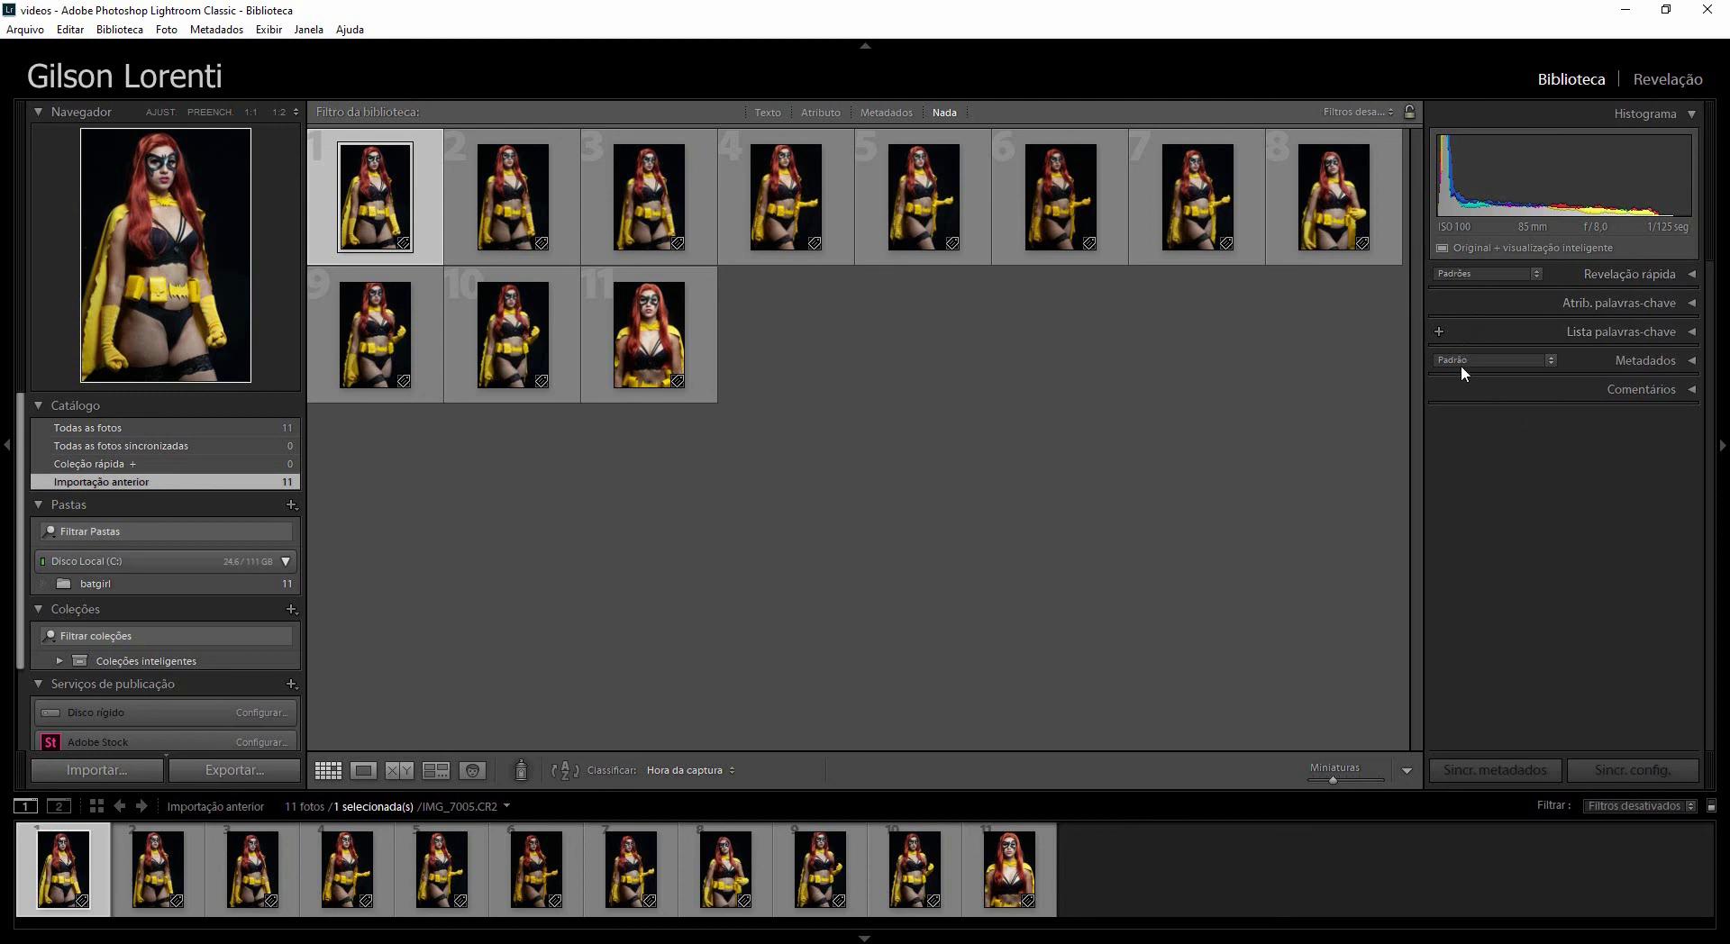
- Review the Metadados and Lista palavras-chave entries applied to the first imported photo, IMG_7005.CR2, and collapse both sections
left_click(1660, 367)
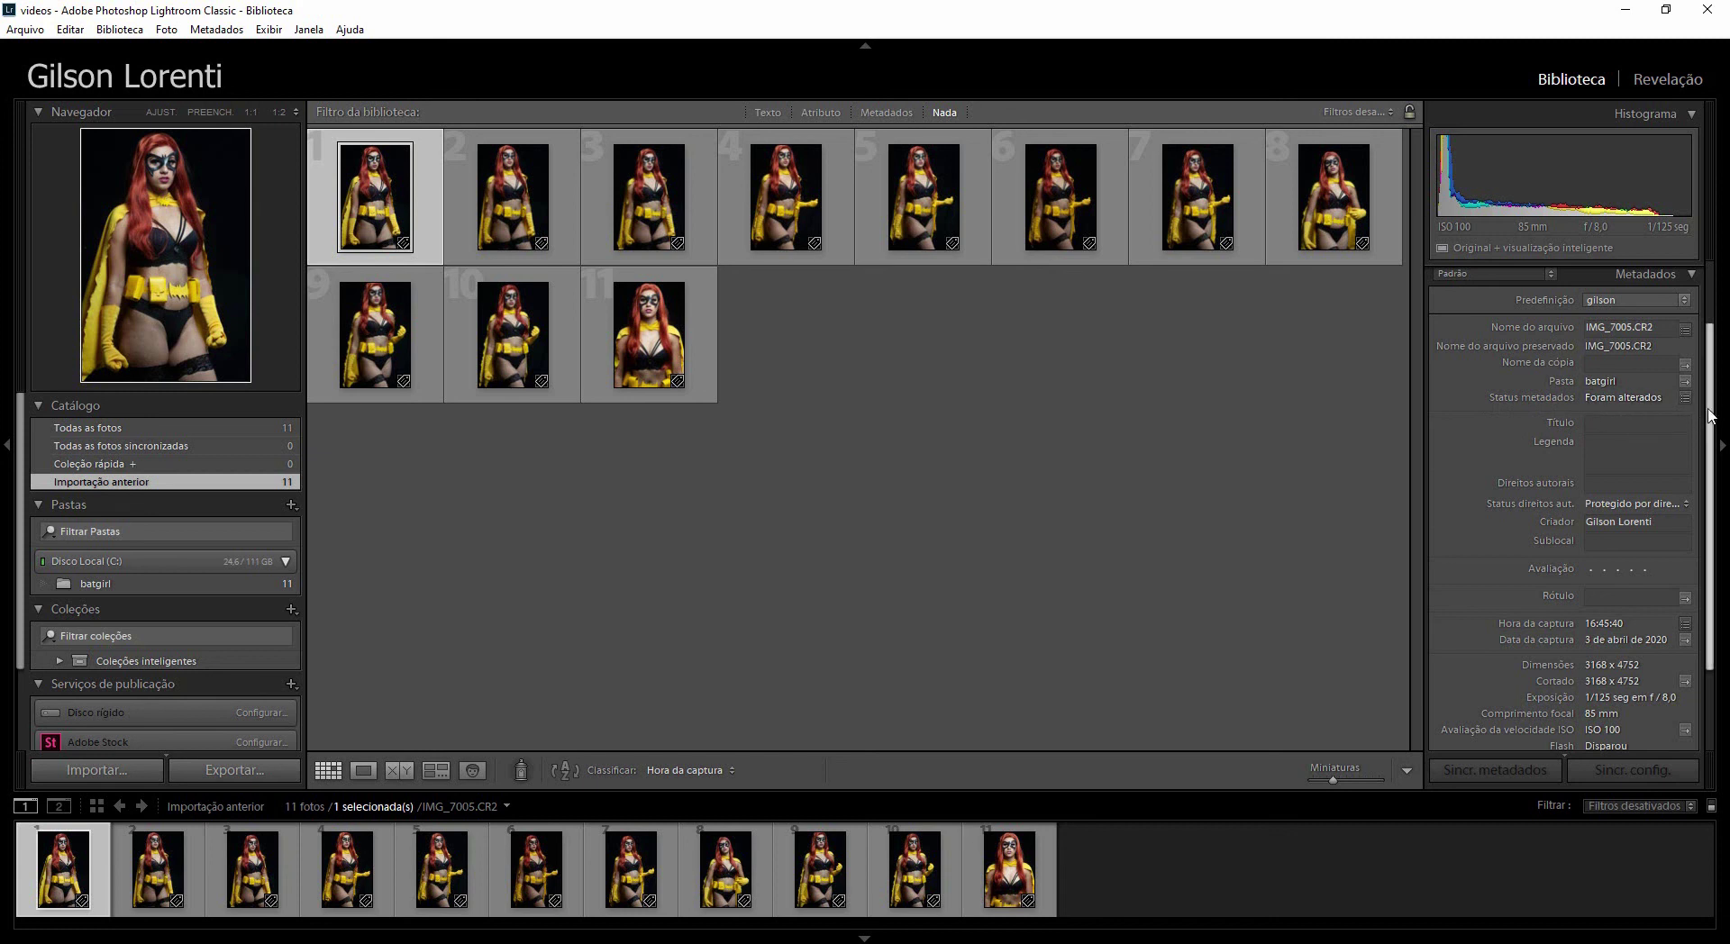
mouse_move(1710, 416)
left_mouse_down()
mouse_move(1712, 527)
mouse_move(1713, 433)
left_mouse_up()
scroll(1682, 339, "up", 2)
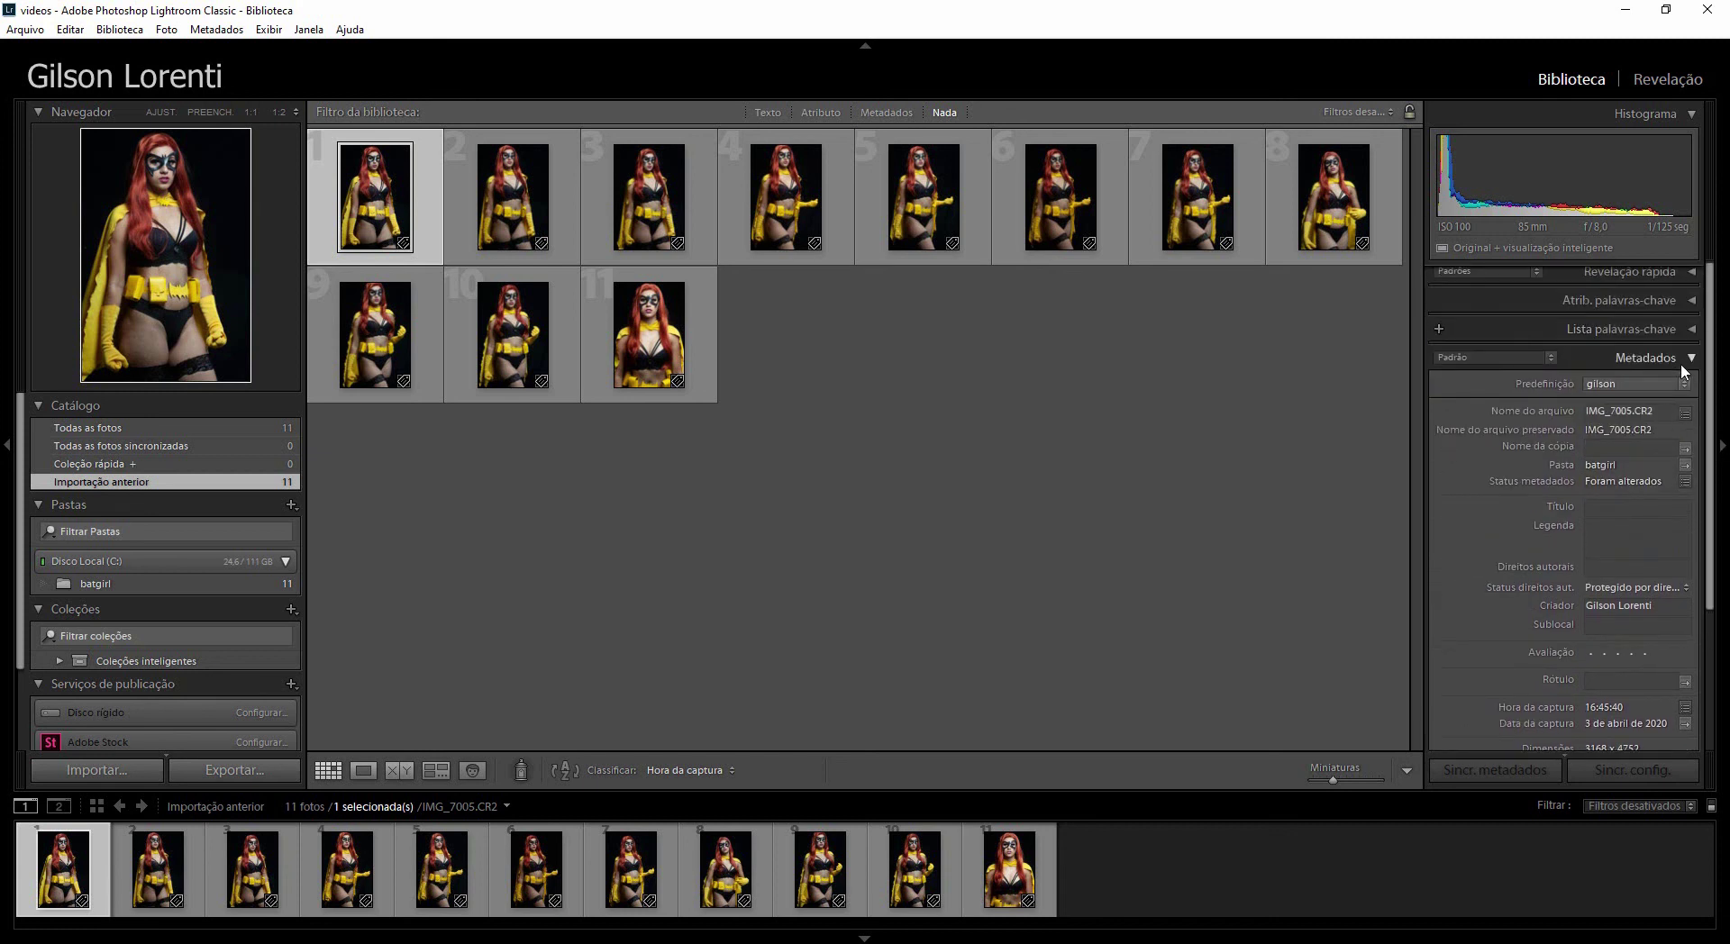
left_click(1684, 359)
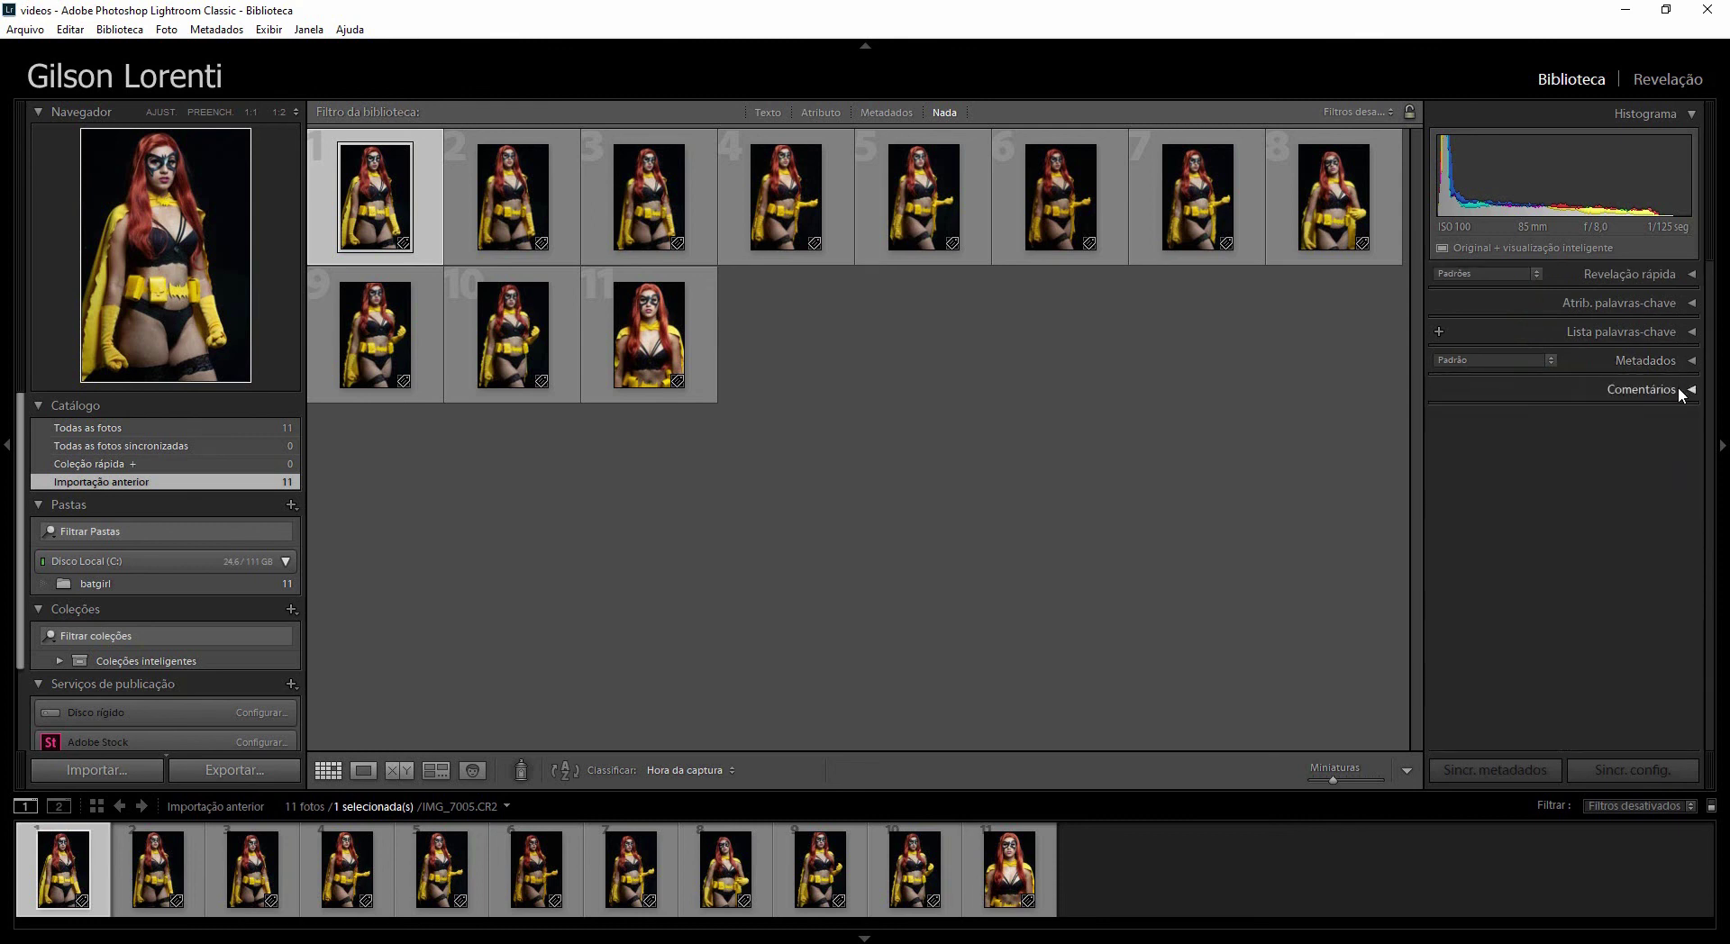
left_click(1685, 333)
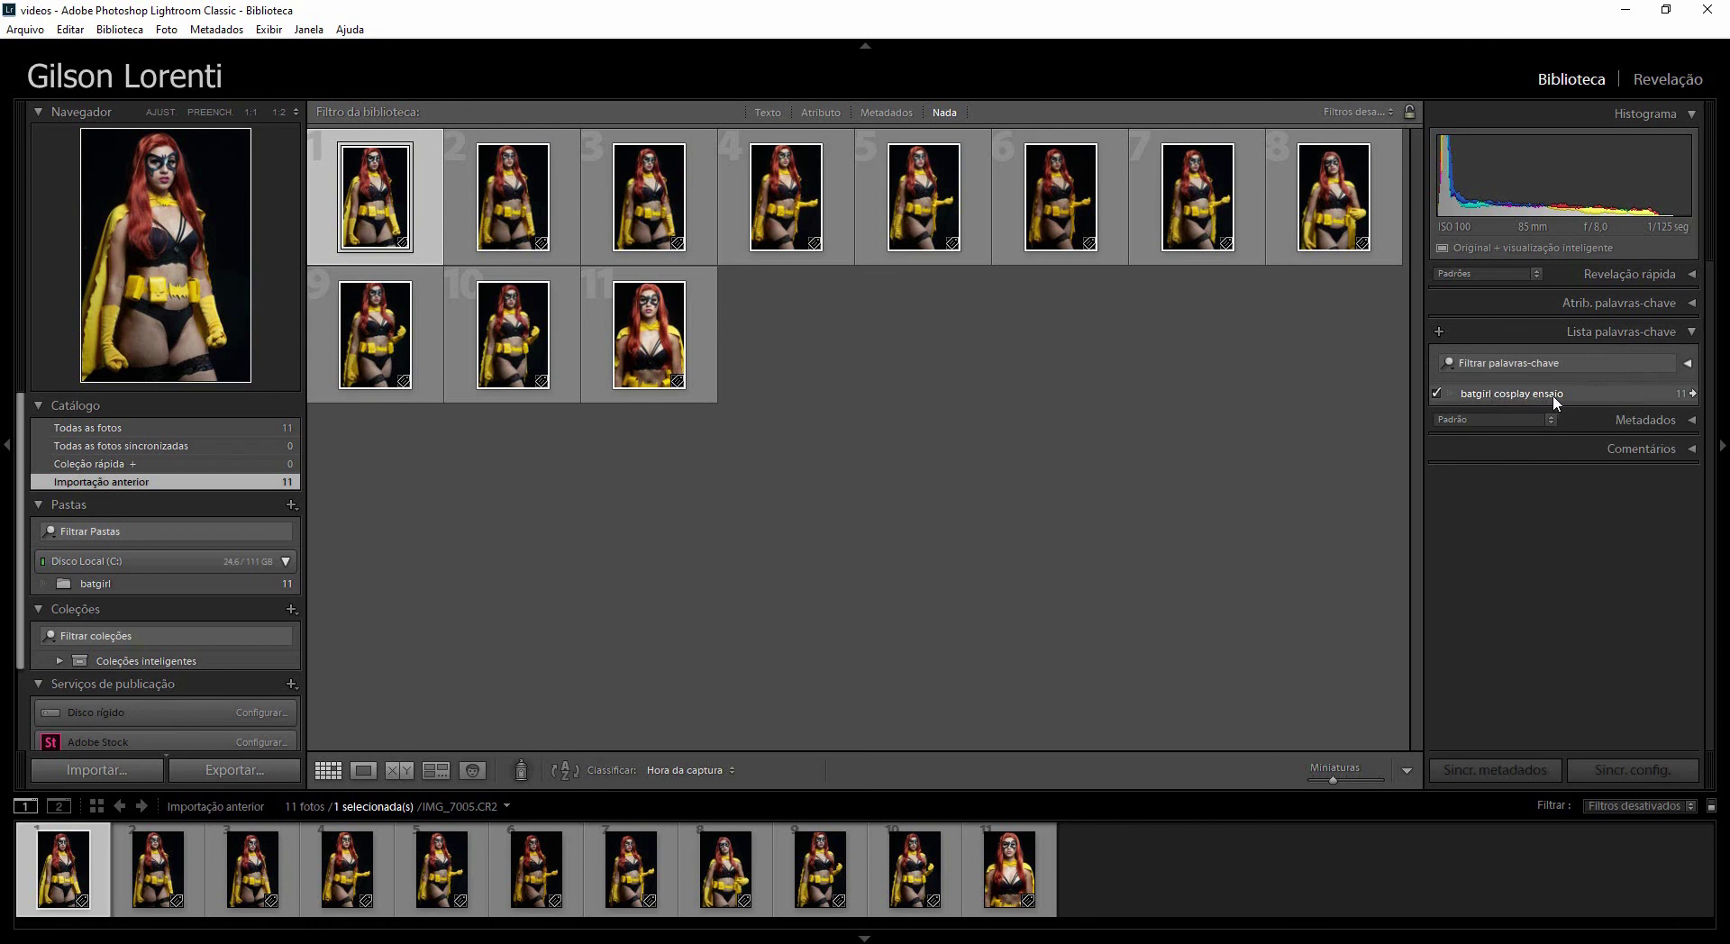
left_click(1692, 333)
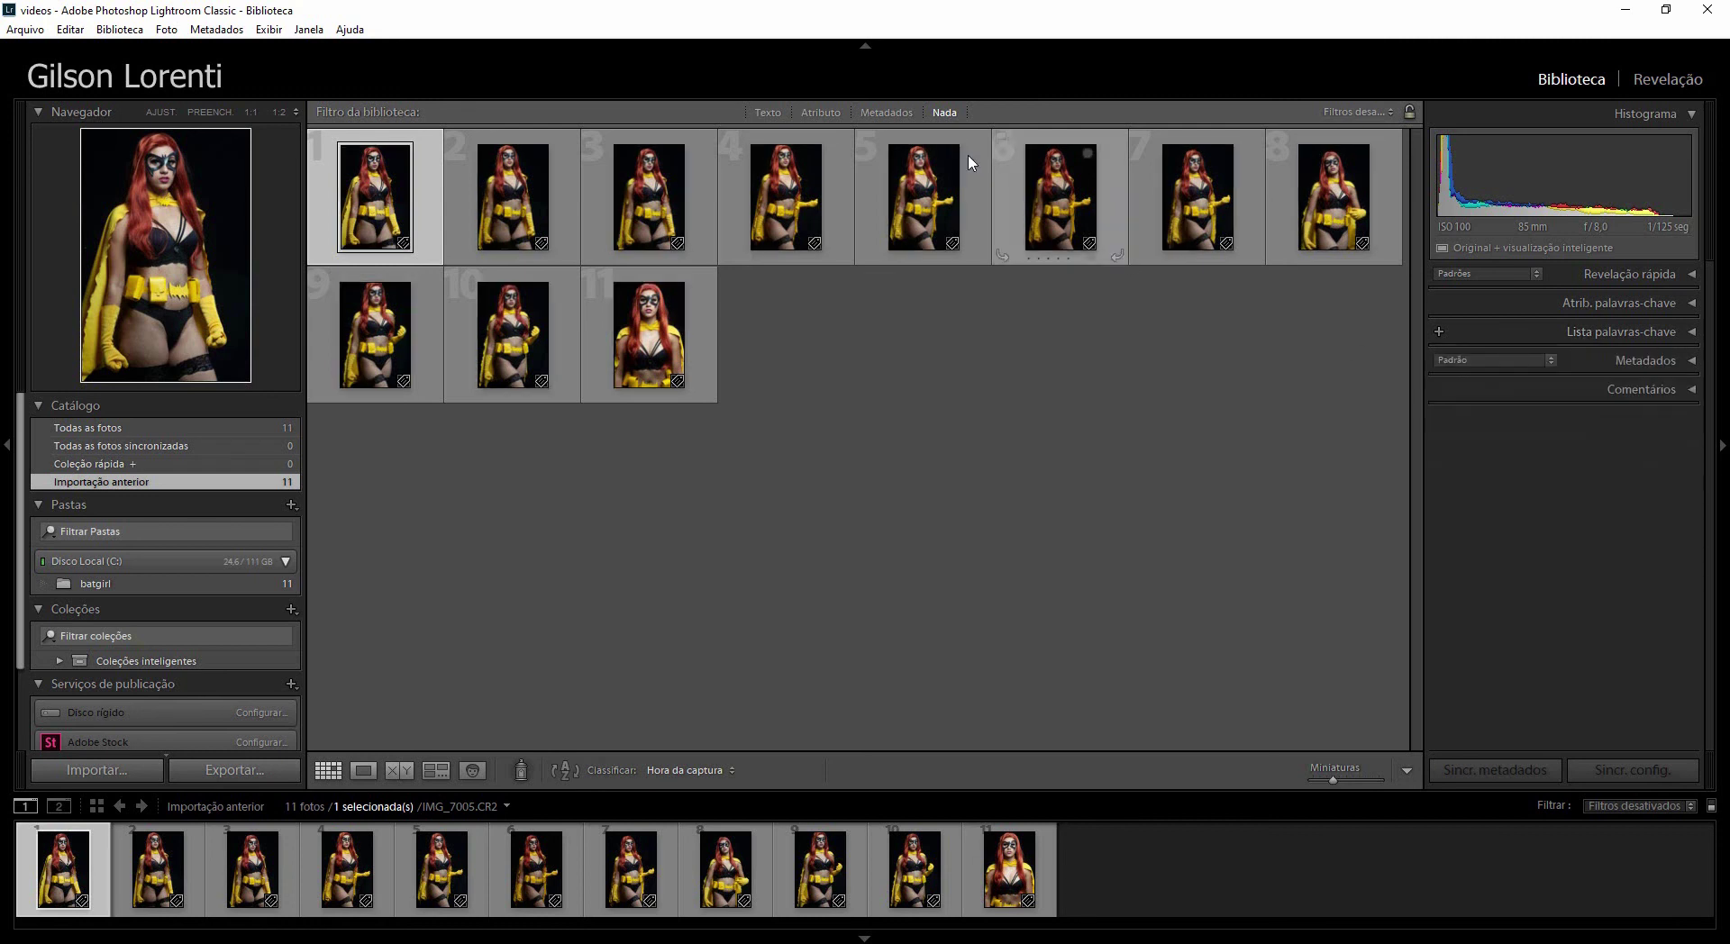